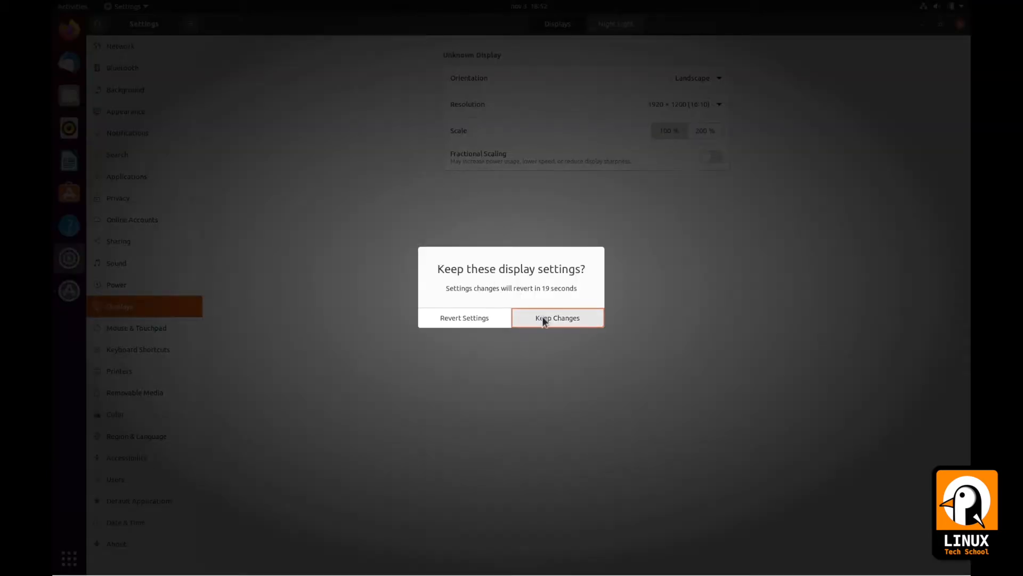
# Step: Keep the changed display settings and close the Settings window
pyautogui.click(542, 316)
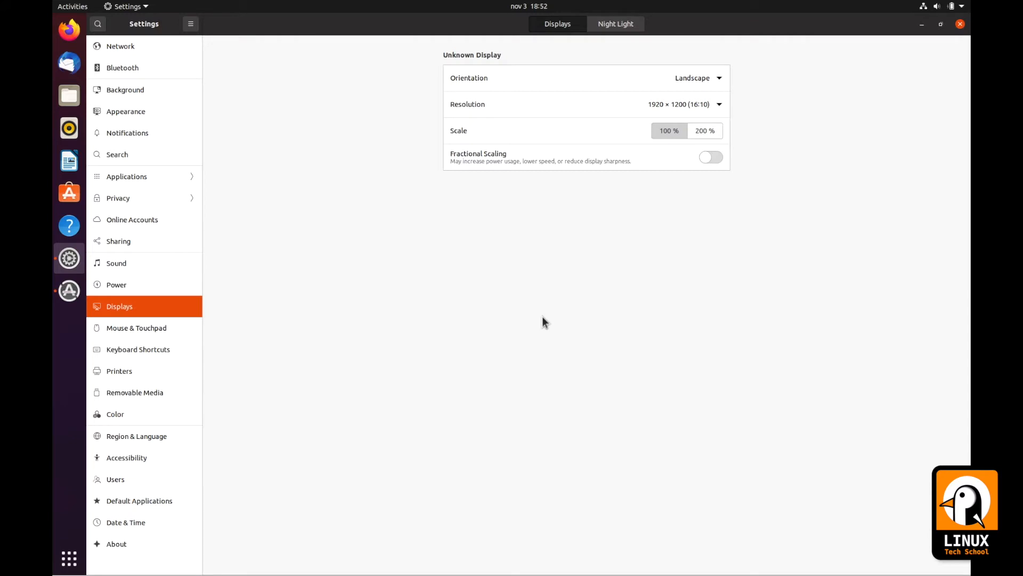
pyautogui.click(961, 25)
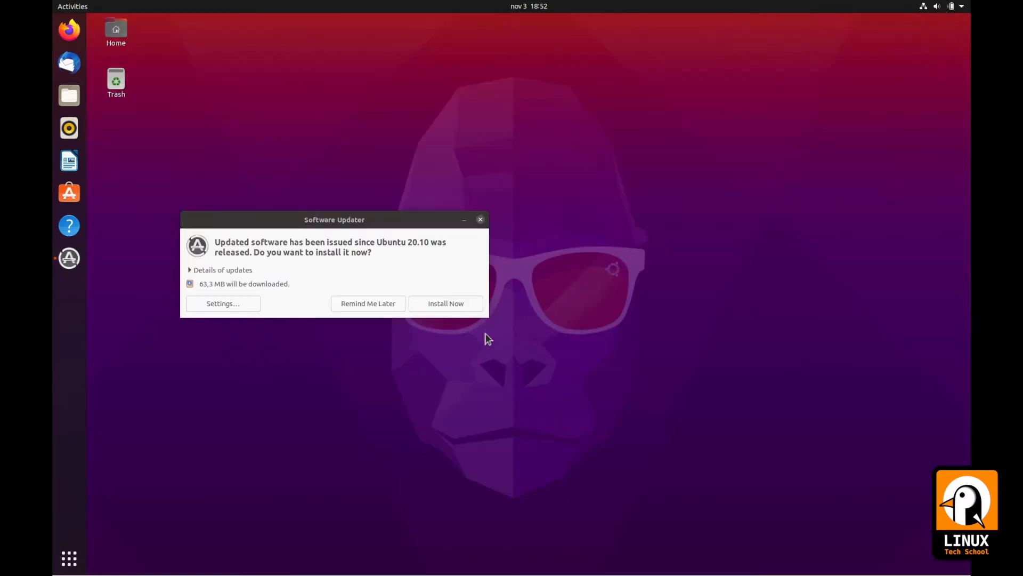
# Step: Reposition the Software Updater window around the middle of the desktop and expand its details of updates
pyautogui.click(274, 221)
pyautogui.moveTo(274, 221); pyautogui.dragTo(447, 202)
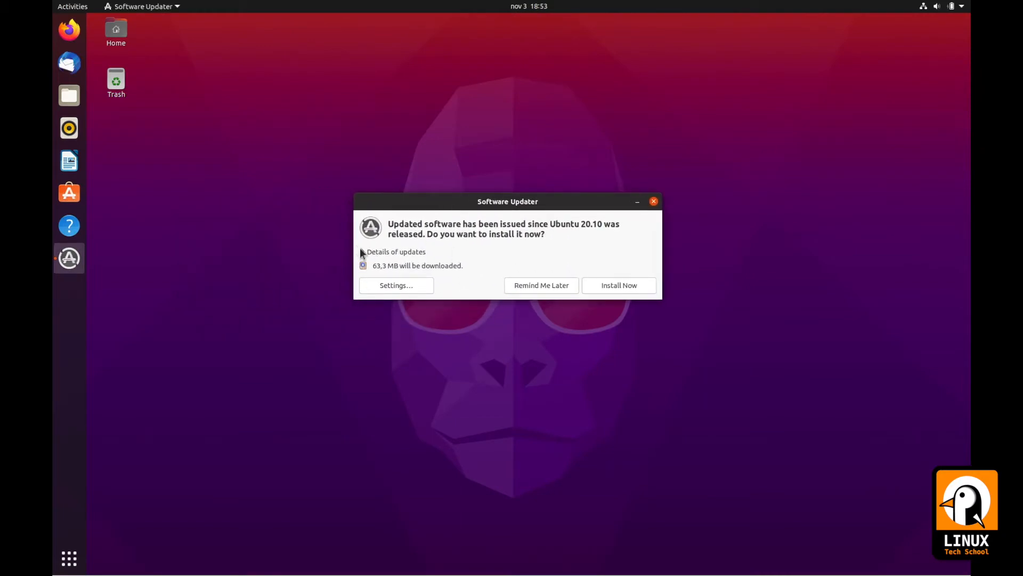
pyautogui.click(364, 255)
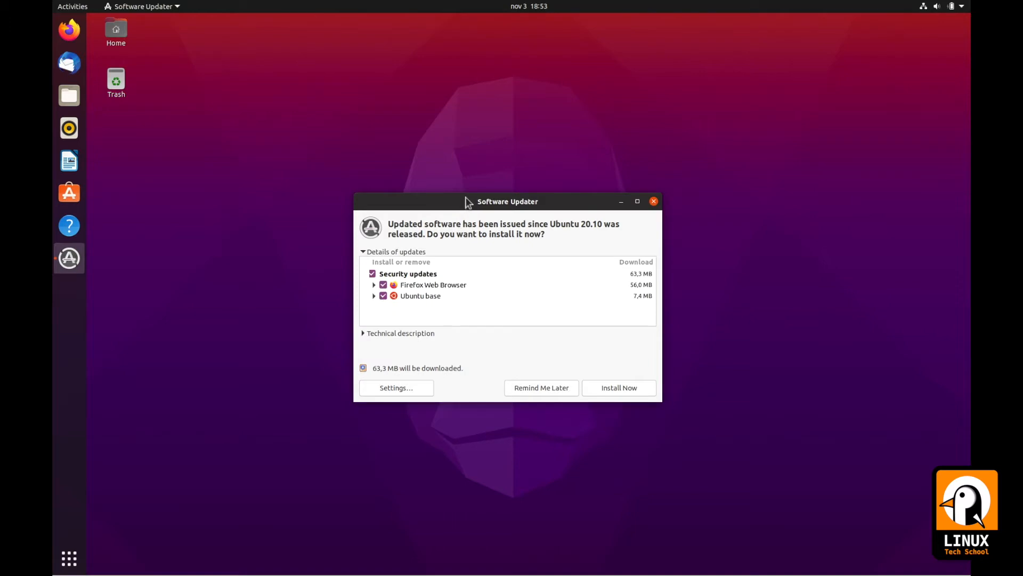
pyautogui.moveTo(466, 198); pyautogui.dragTo(466, 81)
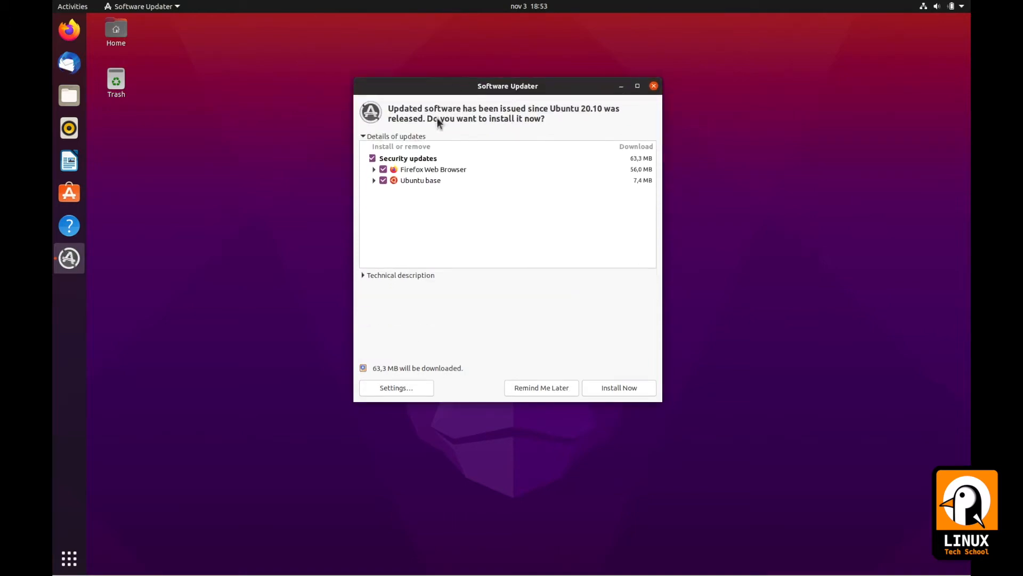
# Step: Expand the Ubuntu base updates and read through the technical changes listed for Samba core libraries
pyautogui.click(374, 180)
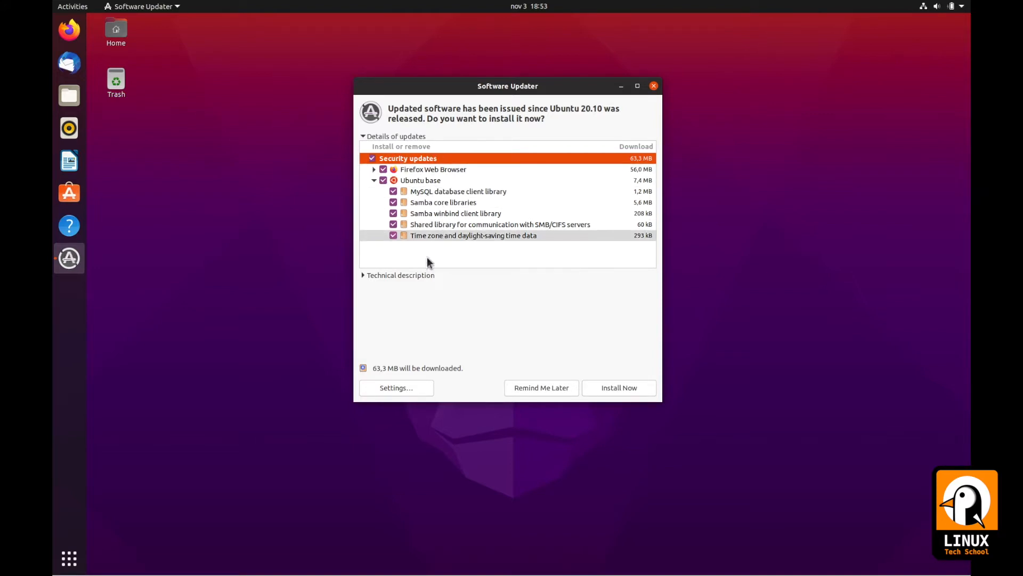
pyautogui.click(429, 203)
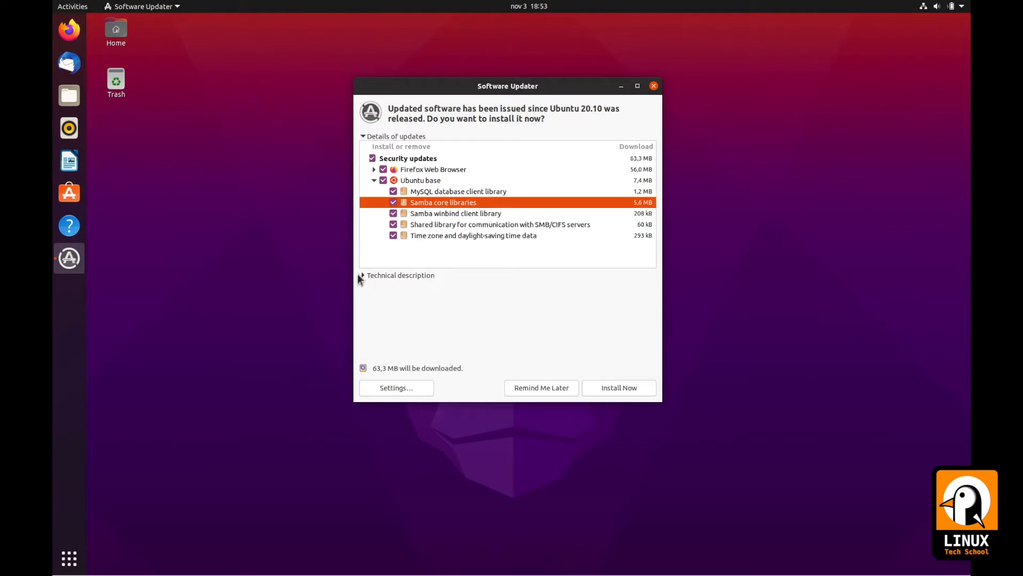
pyautogui.click(364, 276)
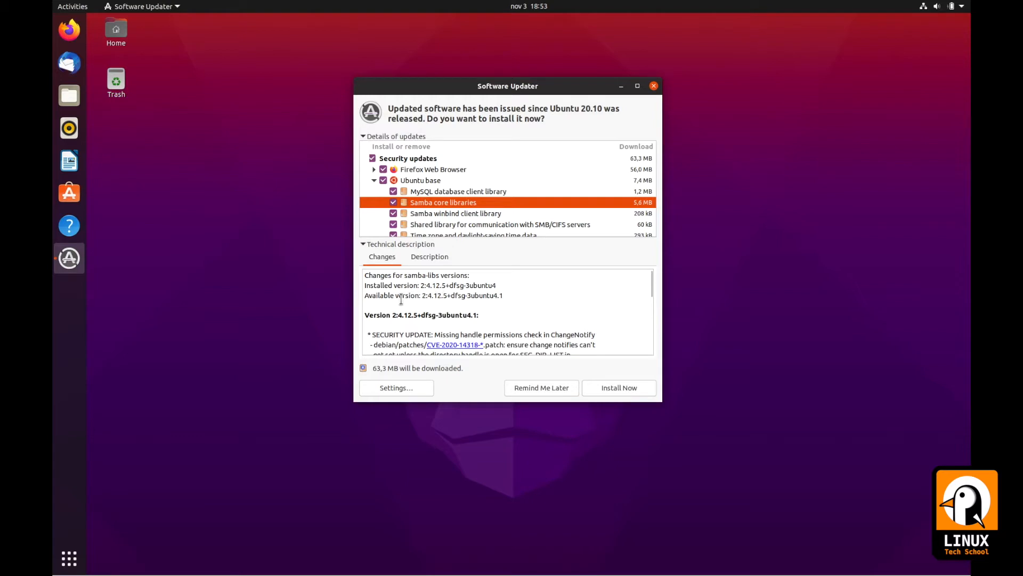
pyautogui.scroll(-2, 448, 318)
pyautogui.scroll(-5, 448, 318)
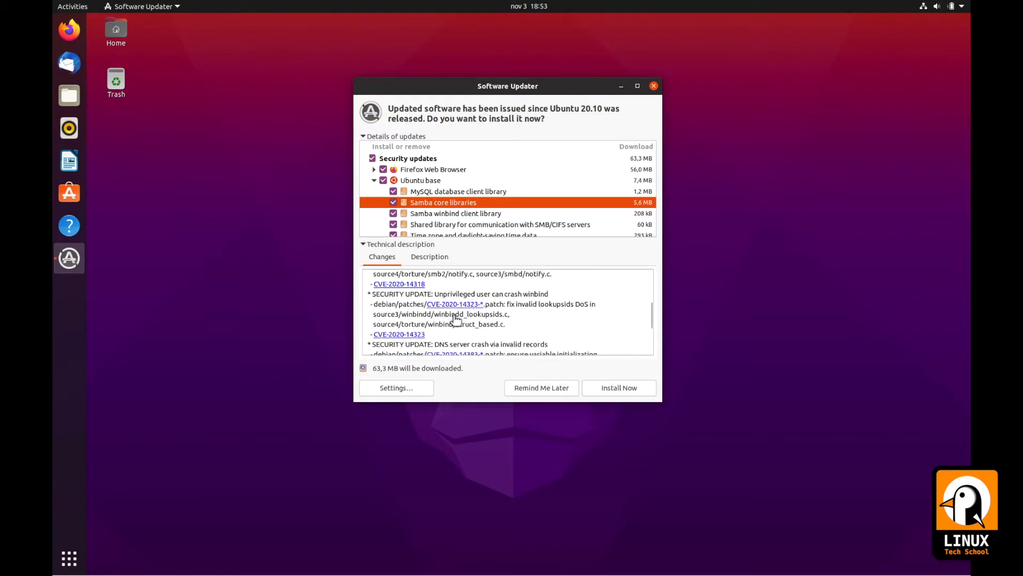
pyautogui.scroll(-1, 455, 319)
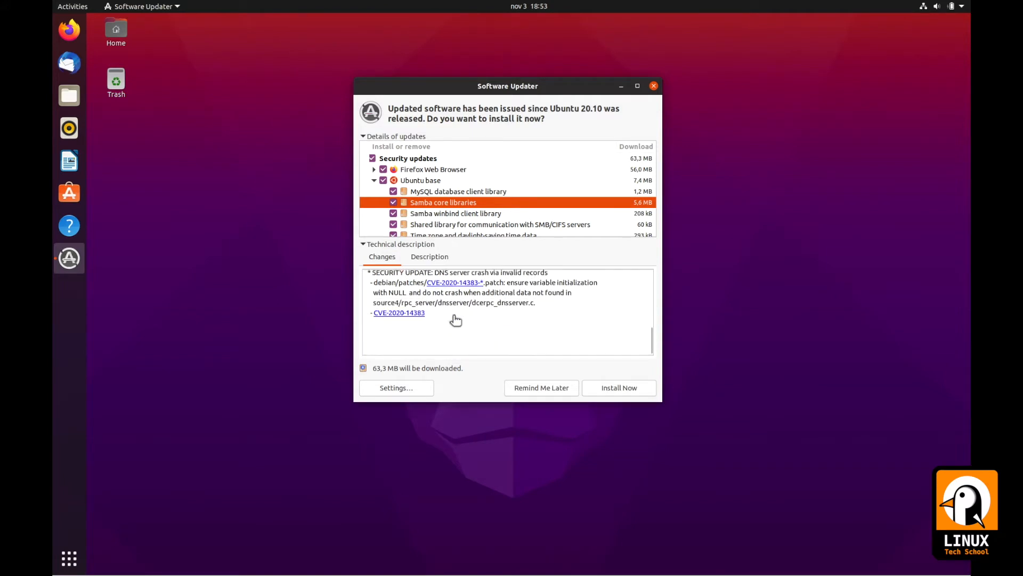
# Step: Install the pending software updates, check the installation progress details, and dismiss the updater when it finishes
pyautogui.click(629, 392)
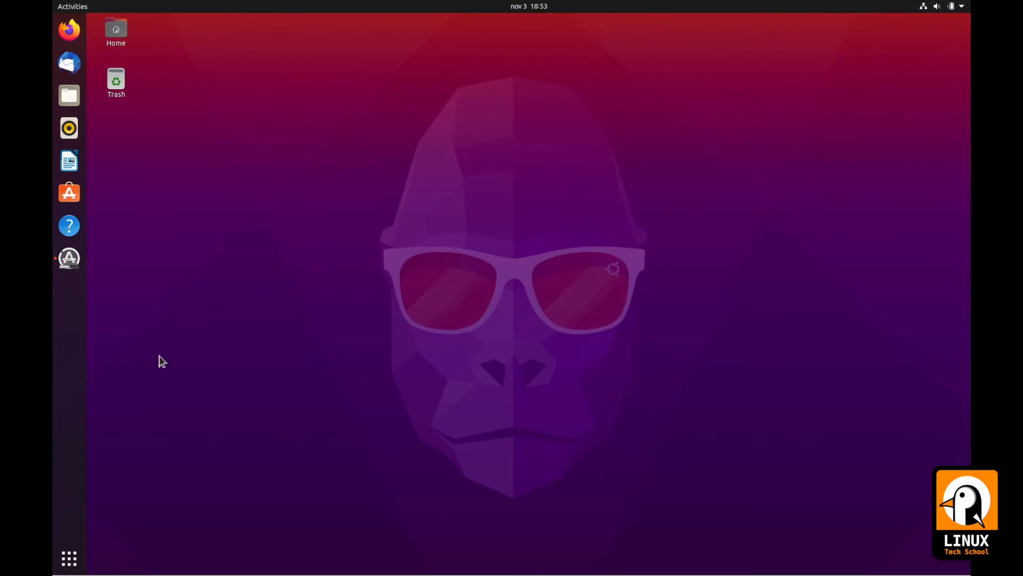
pyautogui.click(70, 258)
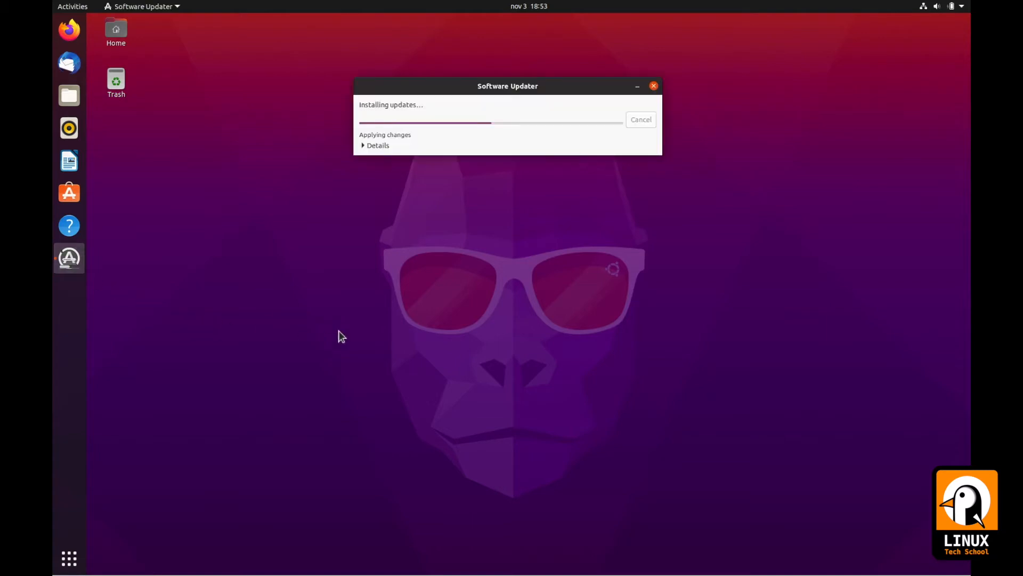
pyautogui.click(364, 145)
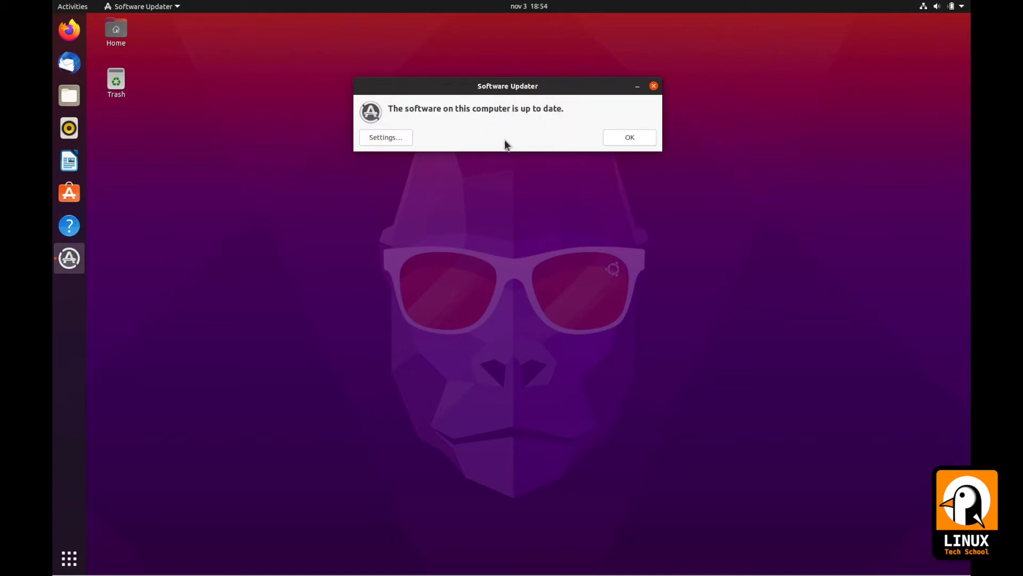
pyautogui.click(641, 140)
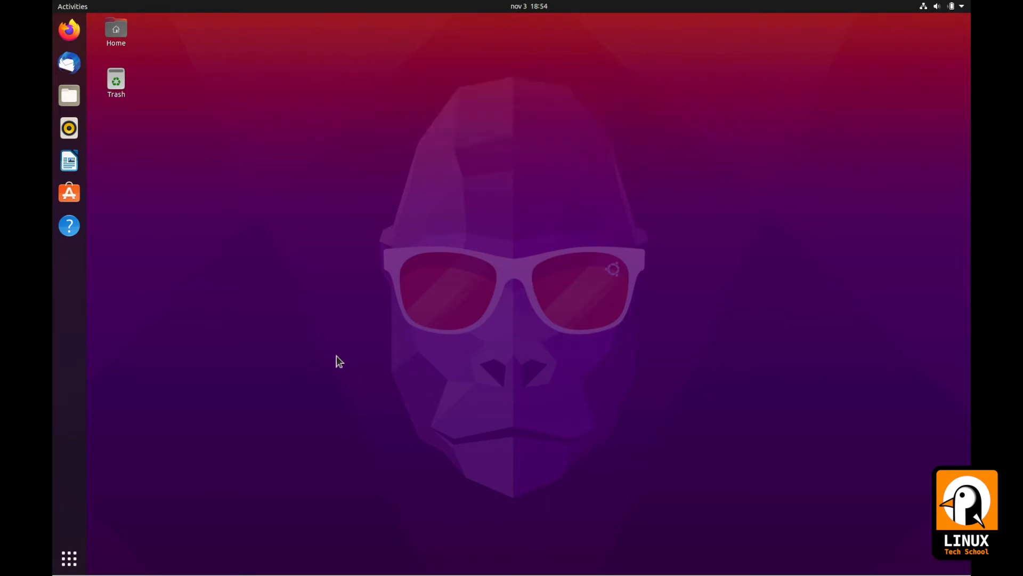
# Step: Open Settings from the applications overview and set the window colors to Dark in Appearance
pyautogui.click(70, 560)
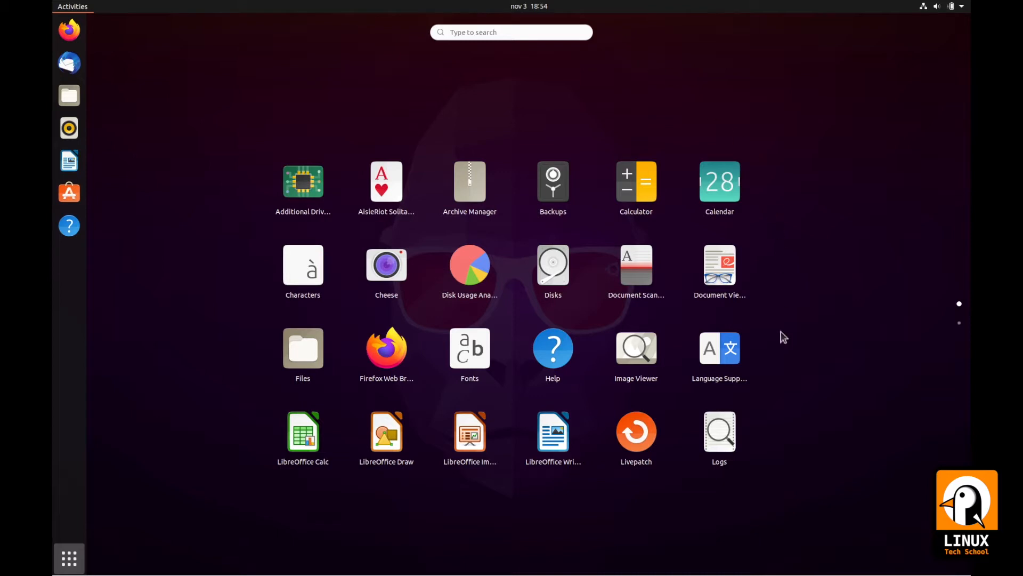
pyautogui.scroll(-1, 468, 380)
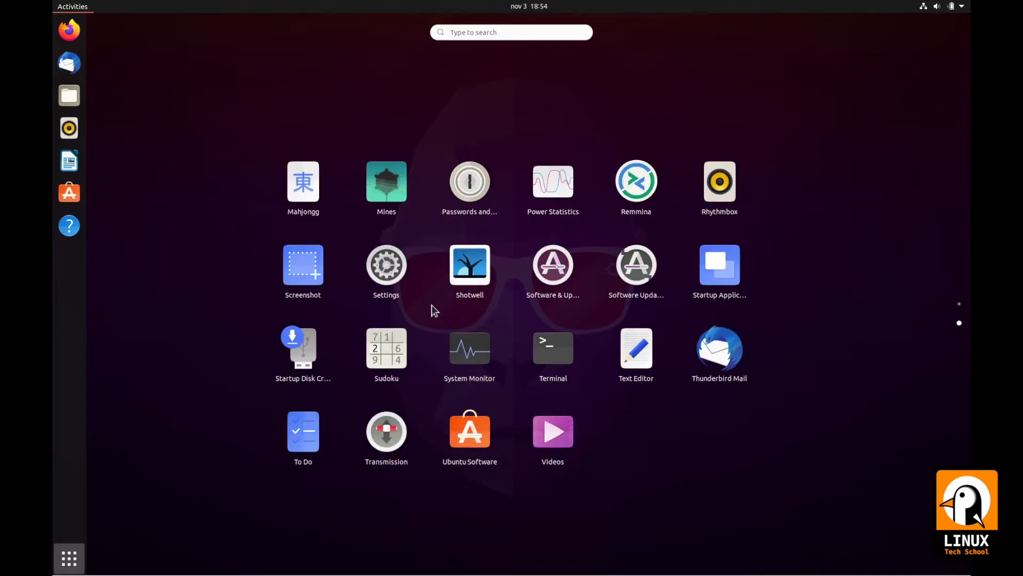
pyautogui.click(387, 269)
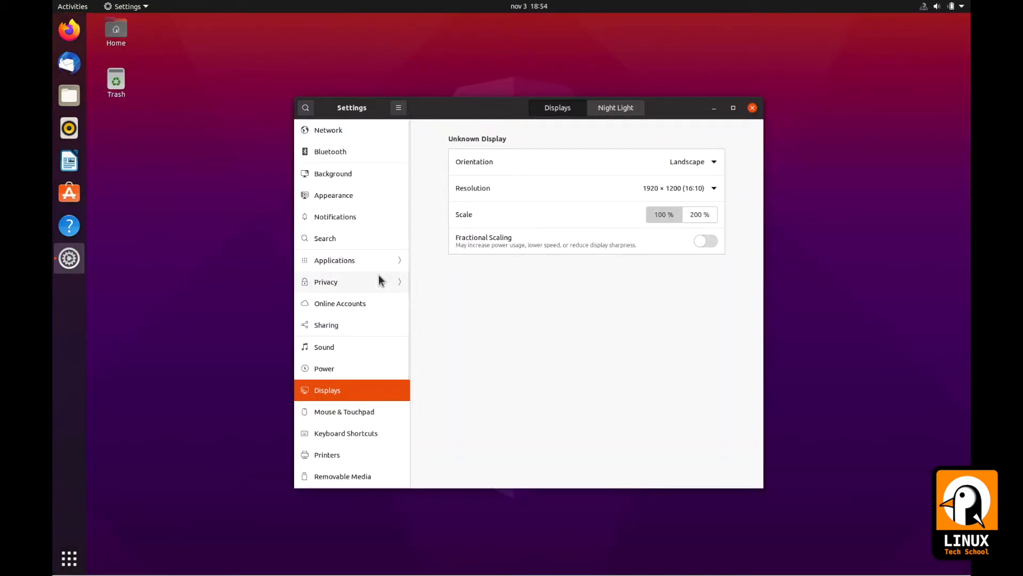
pyautogui.click(350, 199)
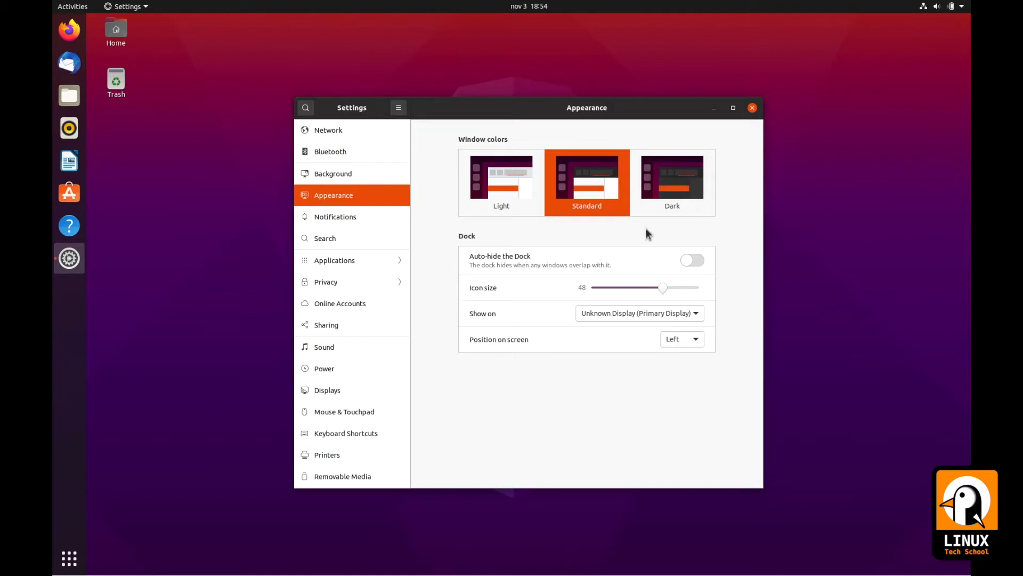
pyautogui.click(675, 184)
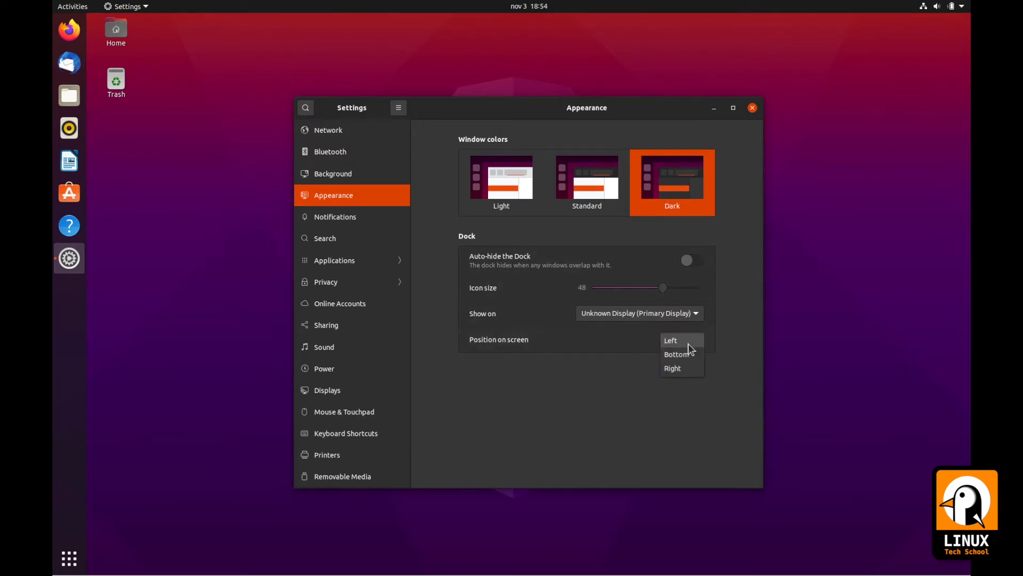
# Step: Set the dock's position on screen to Bottom and its icon size to 24, and close Settings
pyautogui.click(689, 343)
pyautogui.click(681, 353)
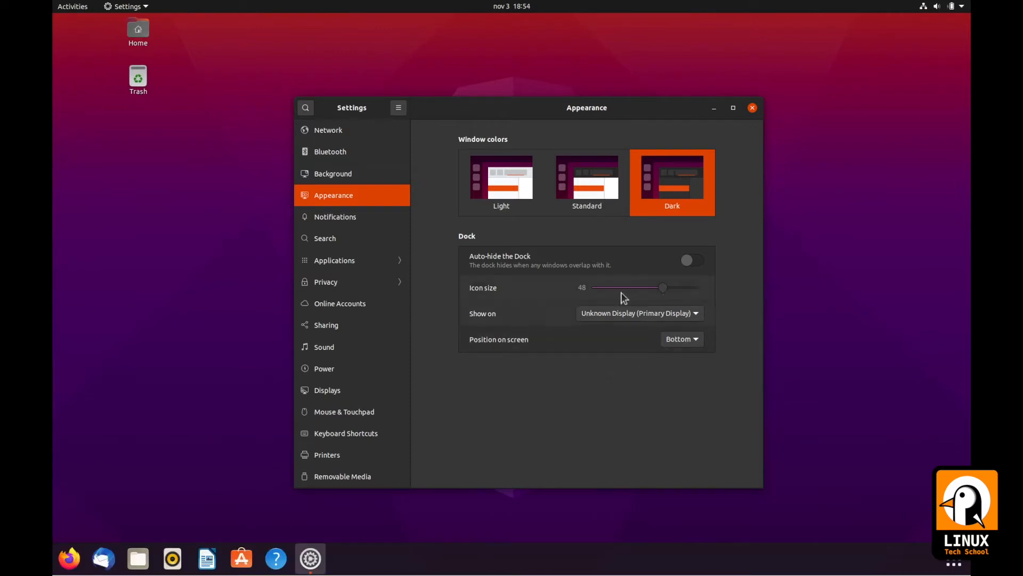
pyautogui.moveTo(666, 292); pyautogui.dragTo(614, 293)
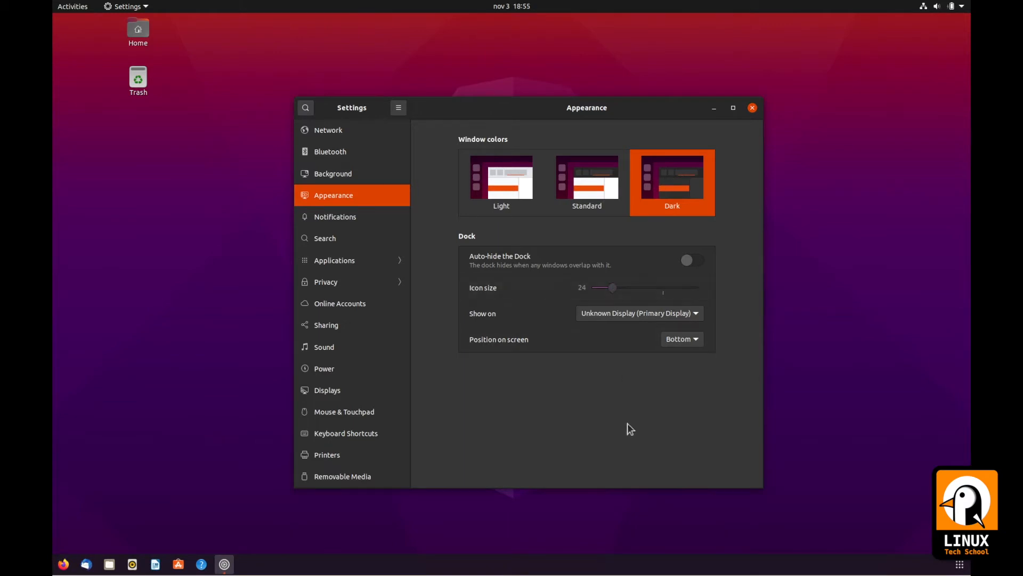
pyautogui.click(752, 108)
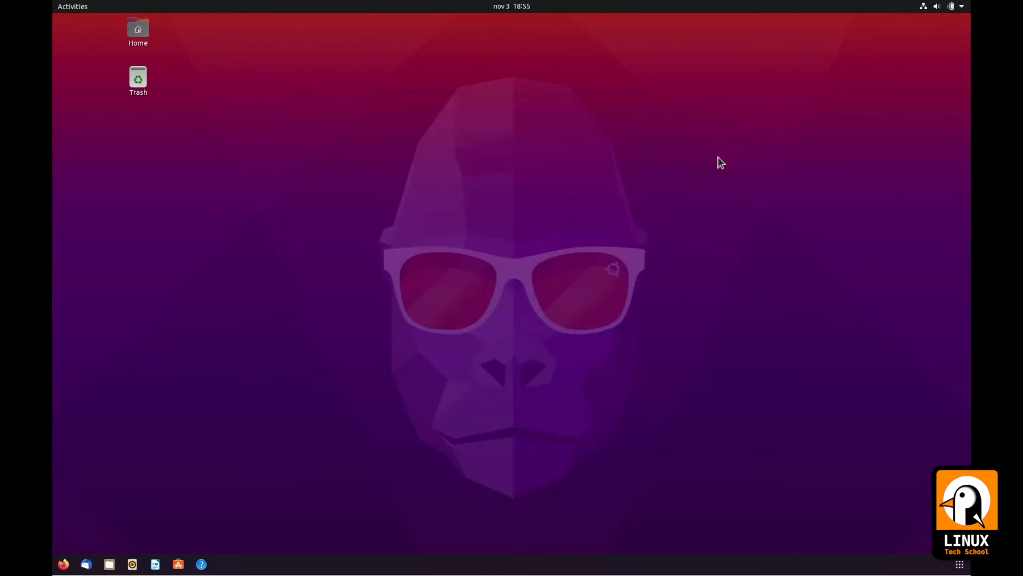
pyautogui.click(63, 564)
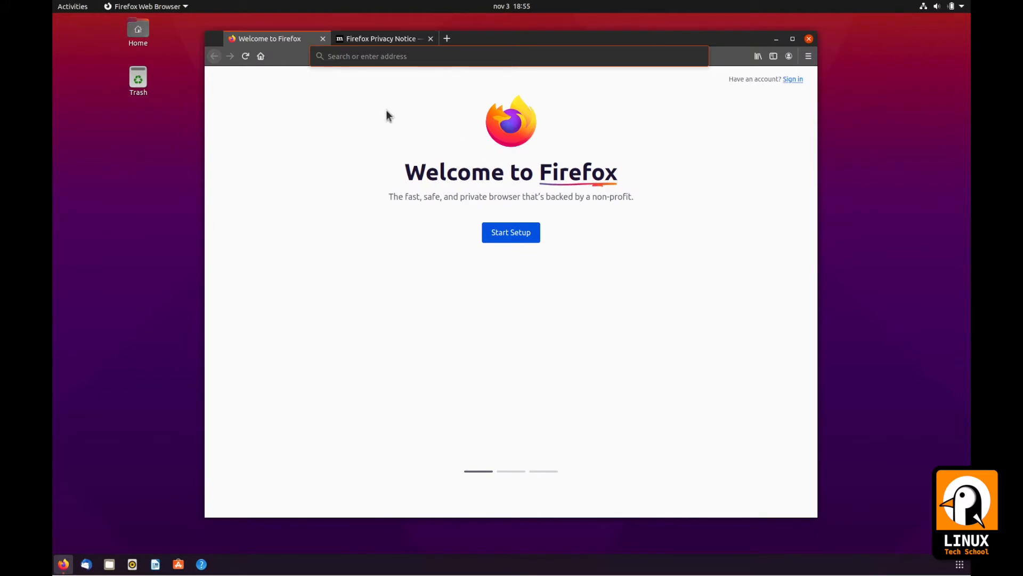
pyautogui.write('www.')
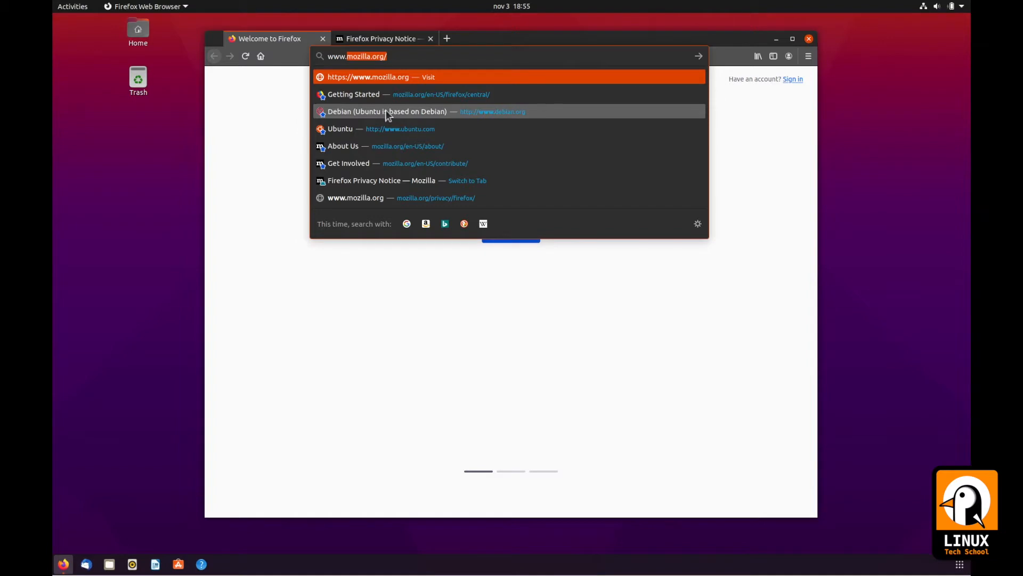
pyautogui.write('ub')
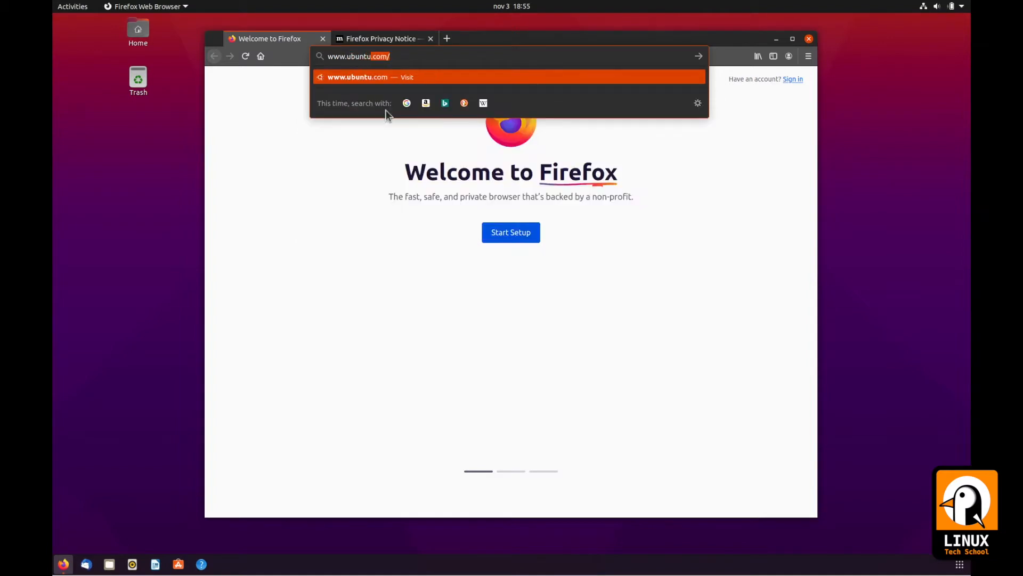
pyautogui.write('untu')
pyautogui.press('Return')
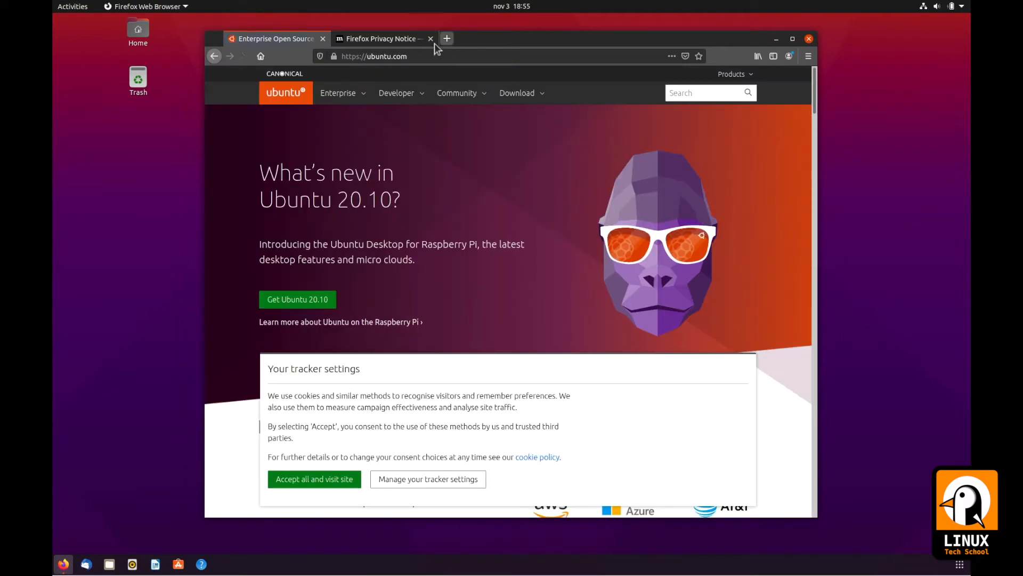
pyautogui.click(431, 38)
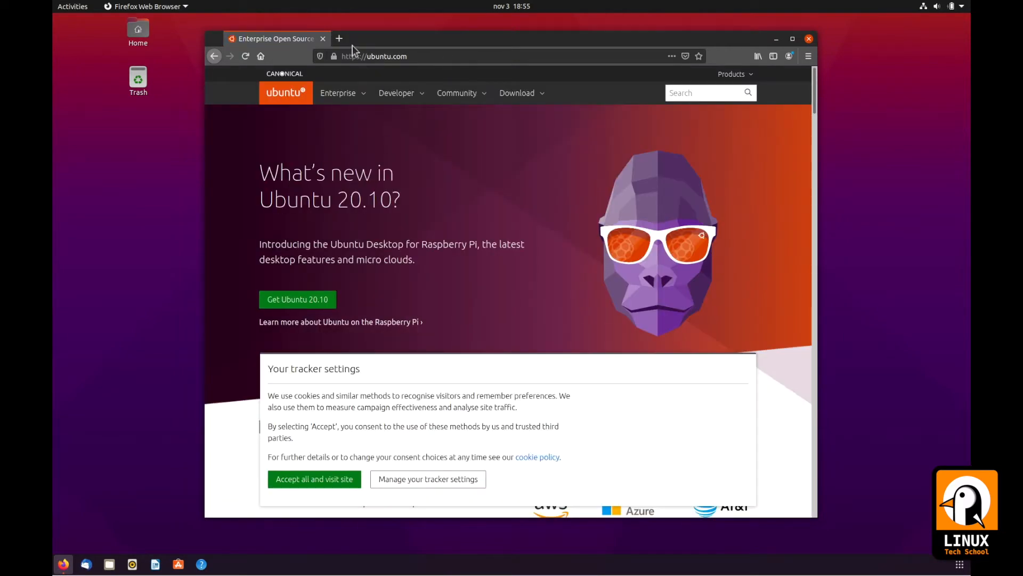
# Step: Detach a new tab into its own window and tile it side by side with the ubuntu.com window, ubuntu.com on the left half
pyautogui.click(339, 38)
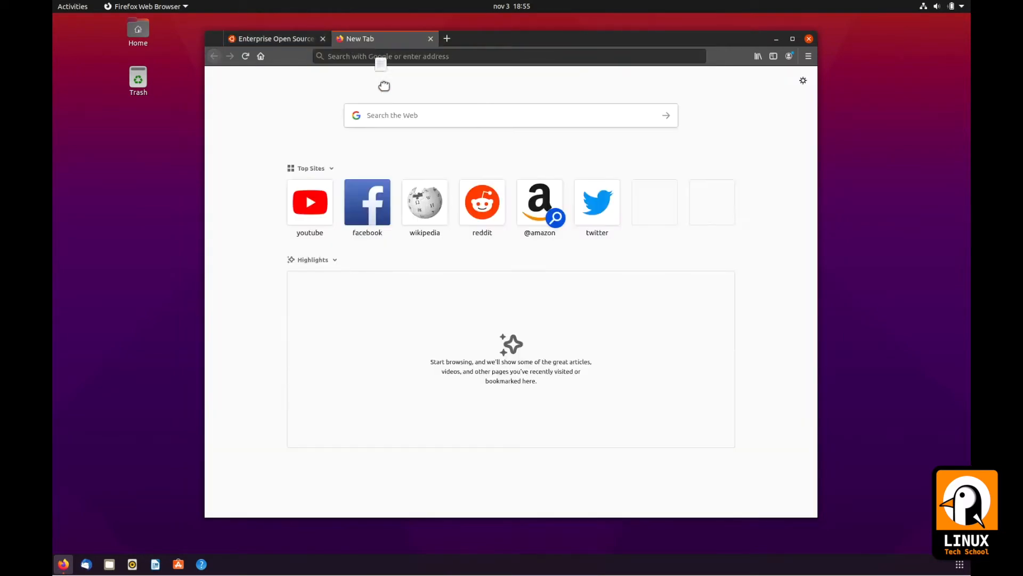
pyautogui.moveTo(397, 113); pyautogui.dragTo(315, 167)
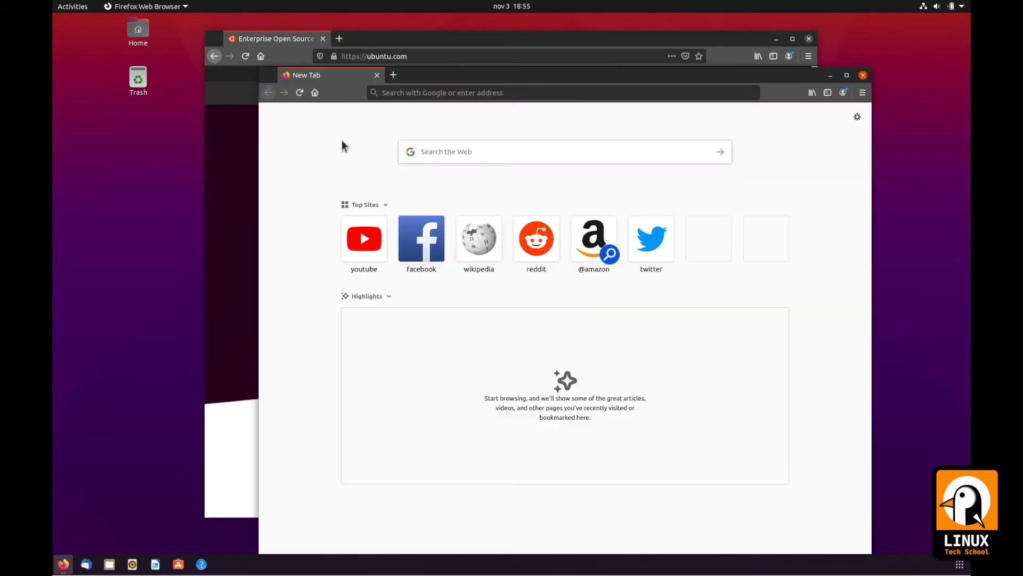
pyautogui.moveTo(479, 81); pyautogui.dragTo(968, 123)
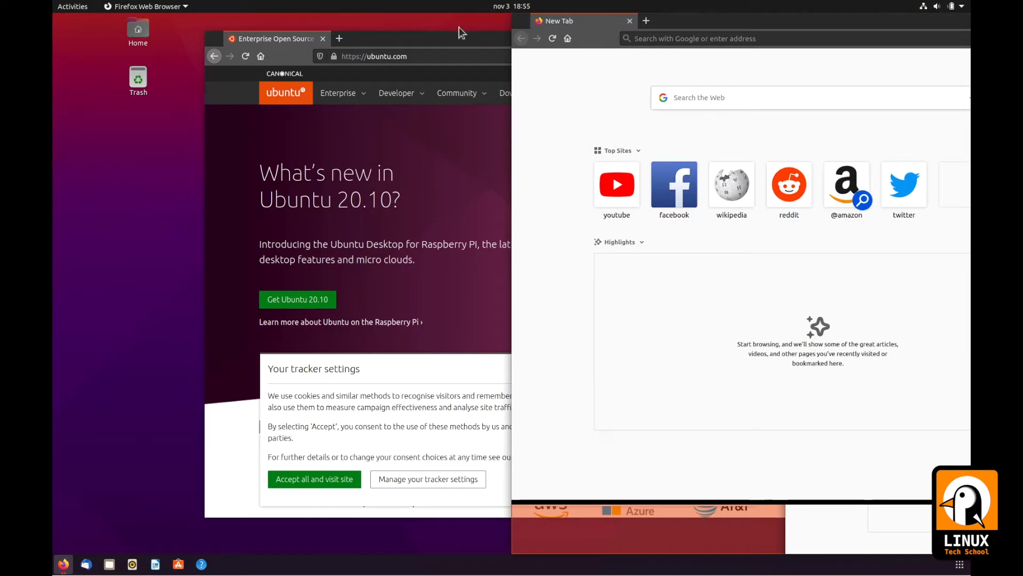
pyautogui.moveTo(459, 38); pyautogui.dragTo(54, 137)
pyautogui.click(667, 38)
pyautogui.write('www.kern')
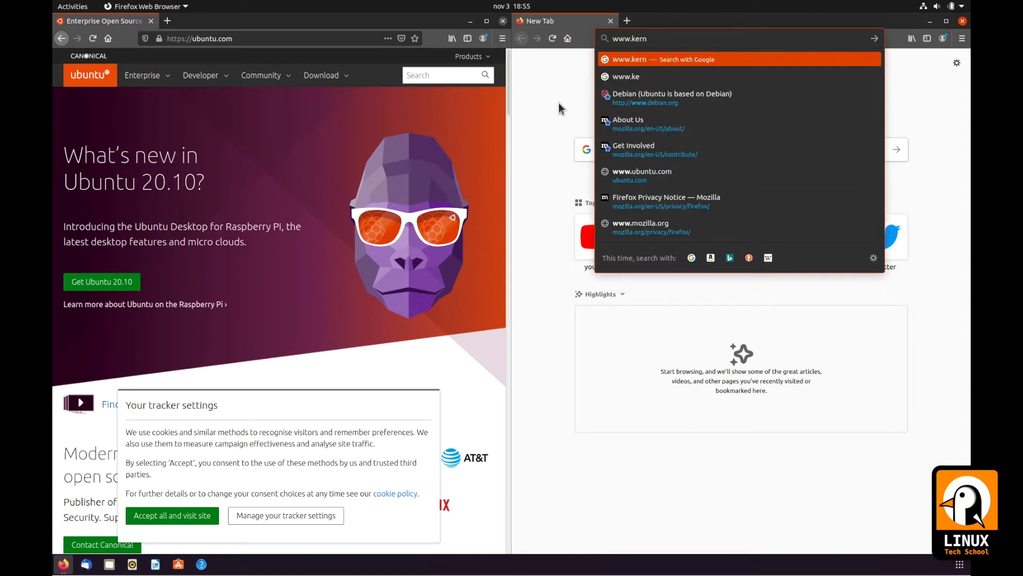
pyautogui.write('el.org')
pyautogui.press('Return')
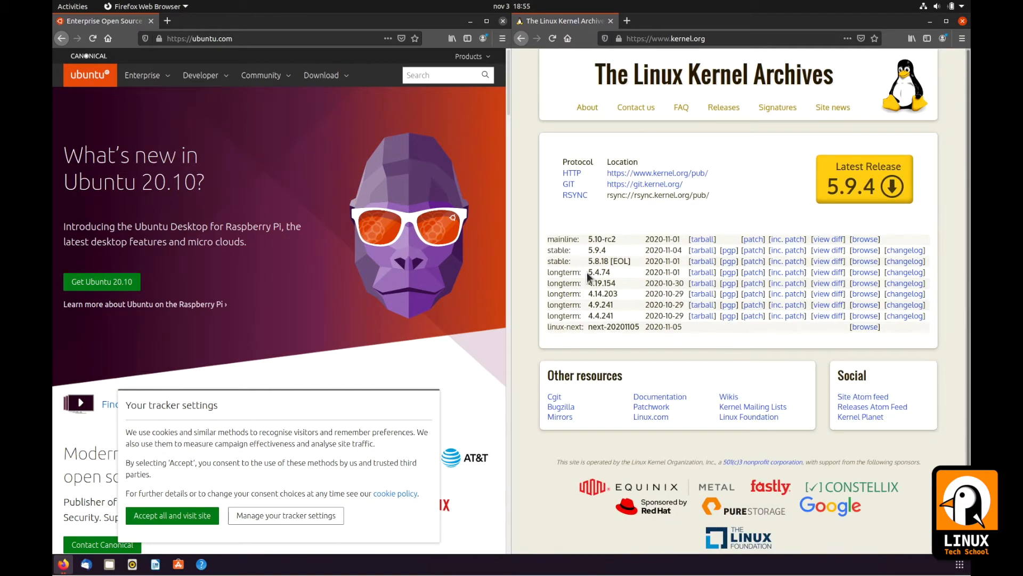
# Step: Browse down the ubuntu.com home page and accept all trackers in its tracker settings notice
pyautogui.scroll(-8, 403, 251)
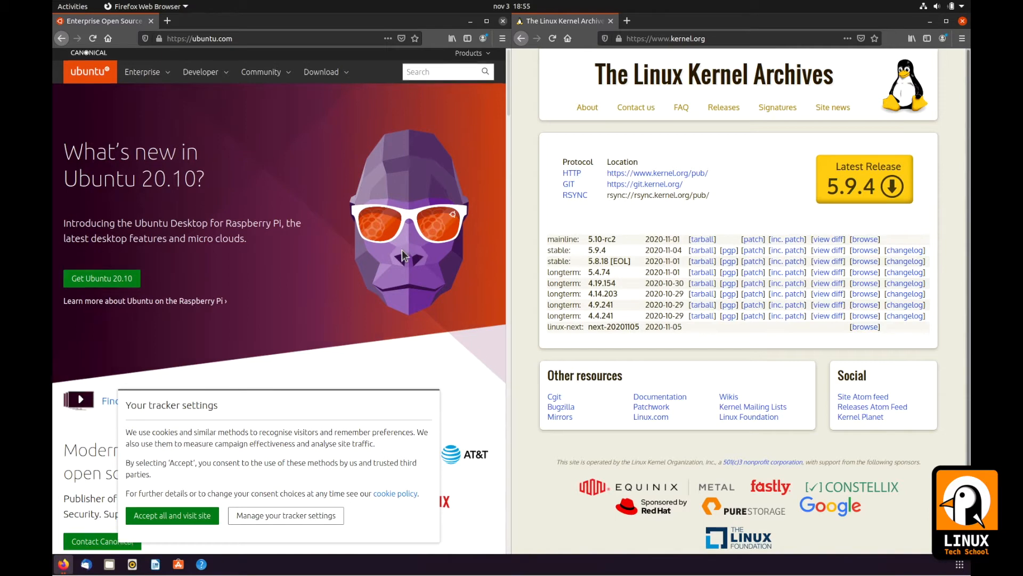
pyautogui.scroll(-2, 404, 250)
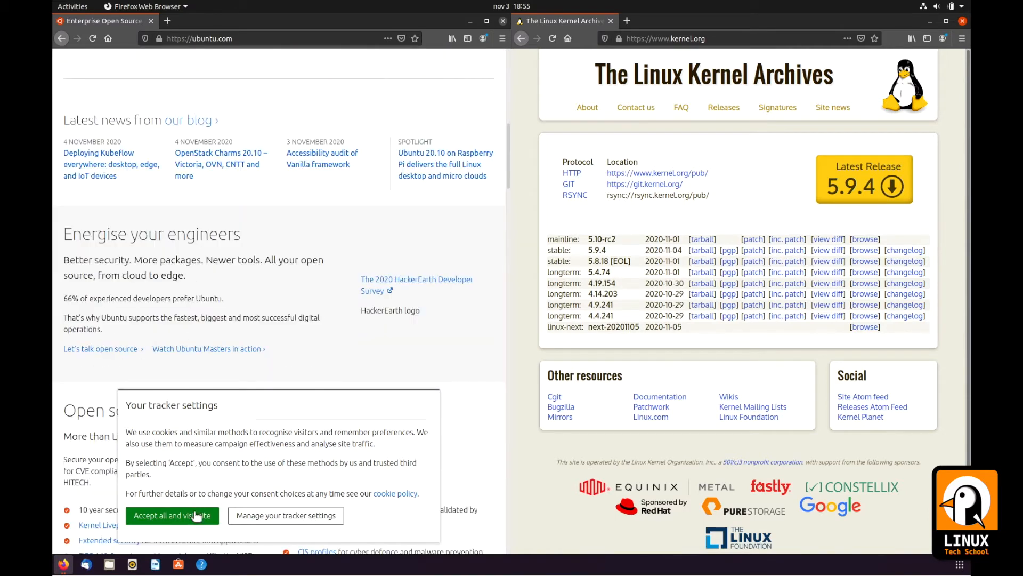
pyautogui.click(196, 515)
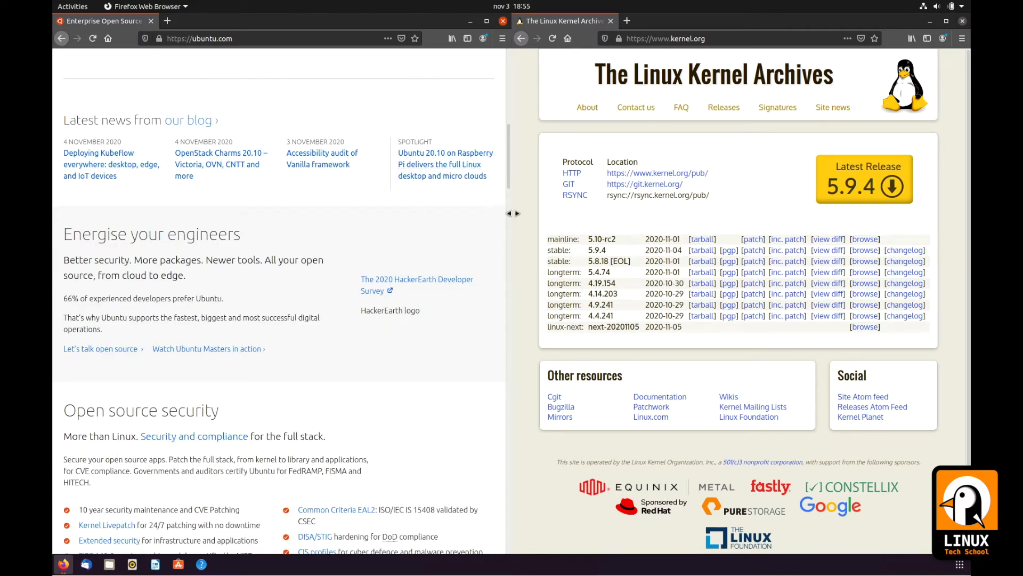
# Step: Browse further down the ubuntu.com home page and minimize both Firefox windows
pyautogui.moveTo(511, 175); pyautogui.dragTo(508, 424)
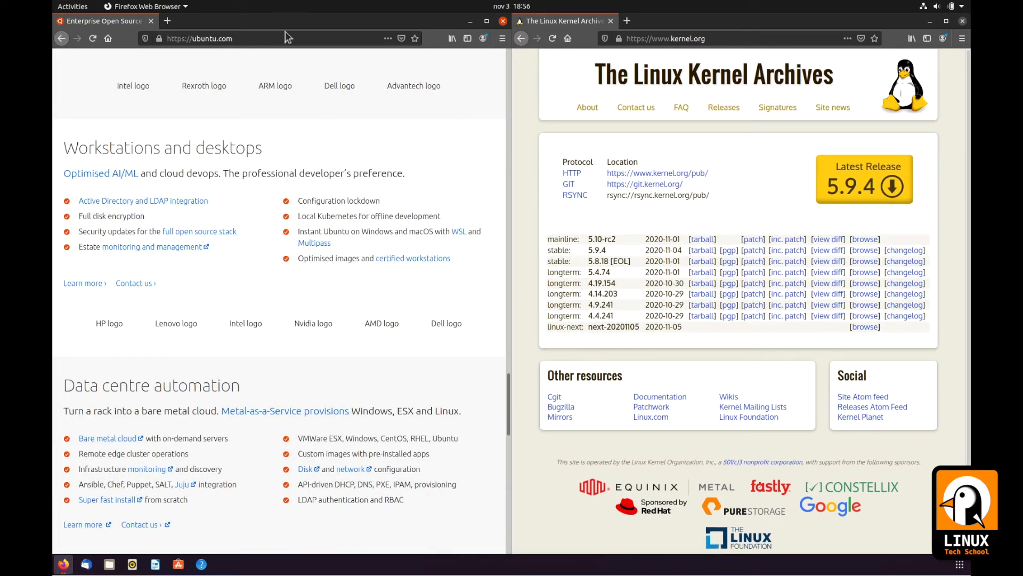
pyautogui.click(470, 21)
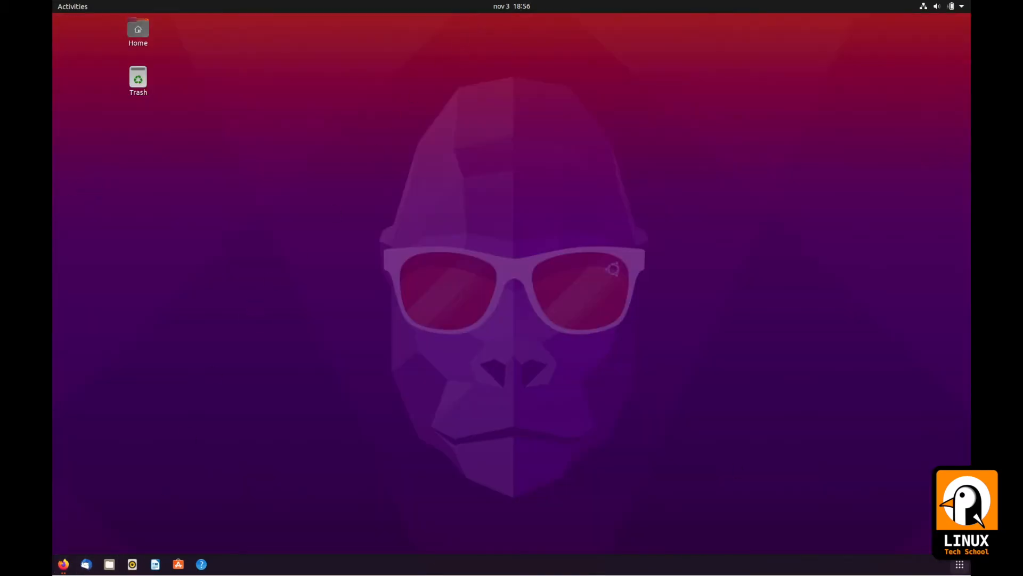
# Step: Open the system Settings and turn Automatic Date & Time off and back on to resync the clock
pyautogui.click(966, 569)
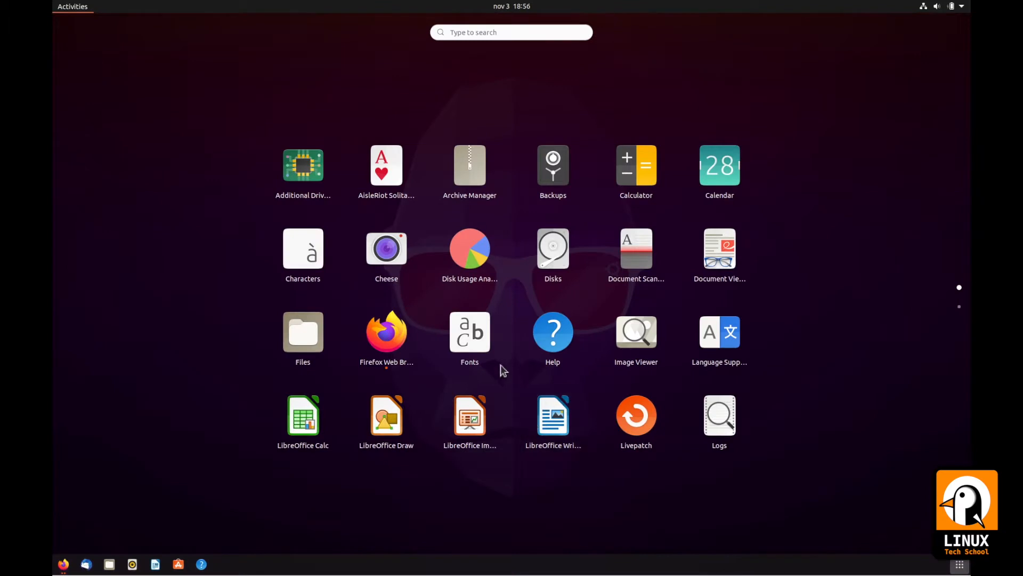
pyautogui.scroll(-1, 506, 357)
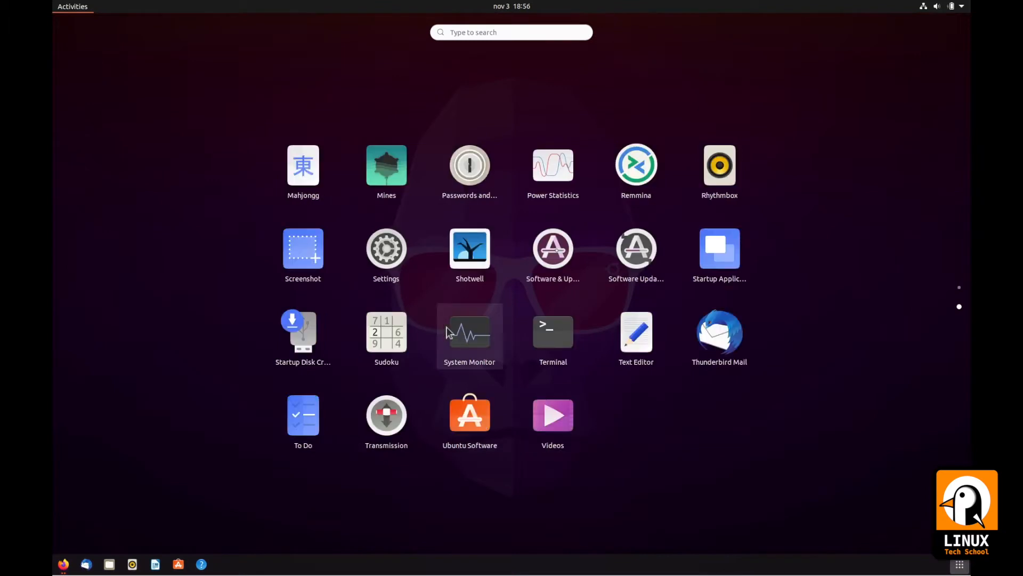
pyautogui.click(398, 262)
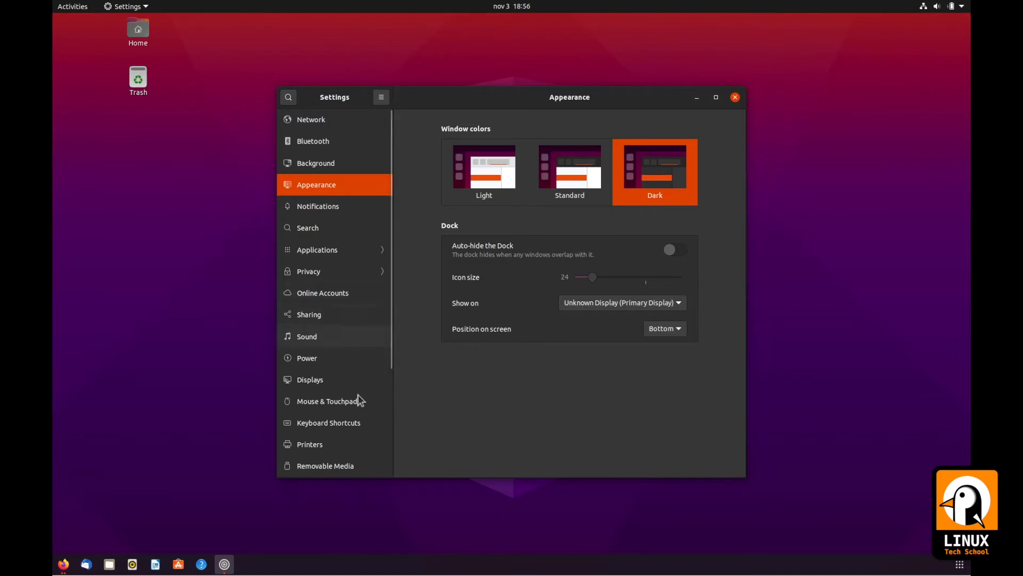
pyautogui.scroll(-5, 349, 381)
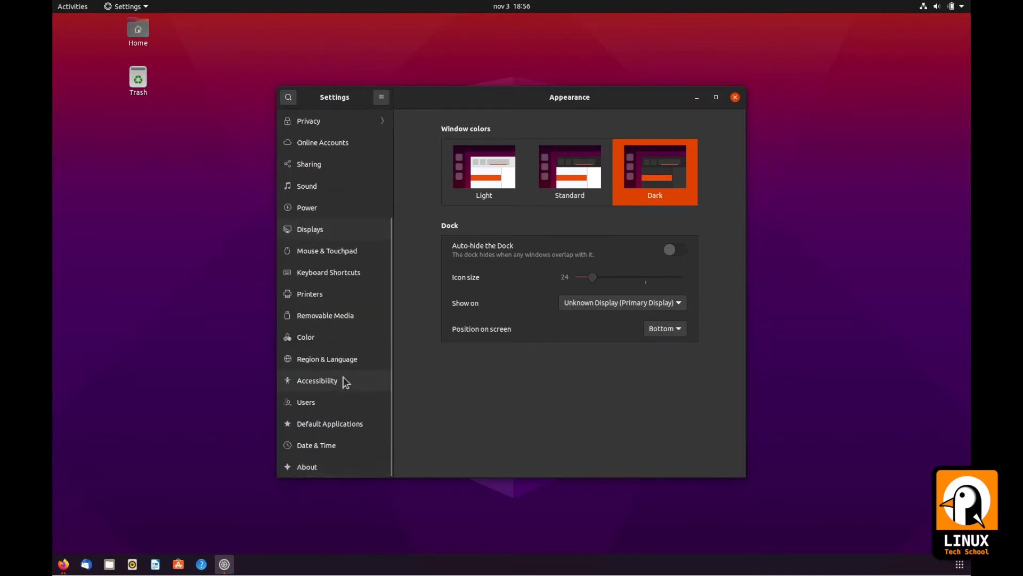
pyautogui.click(312, 450)
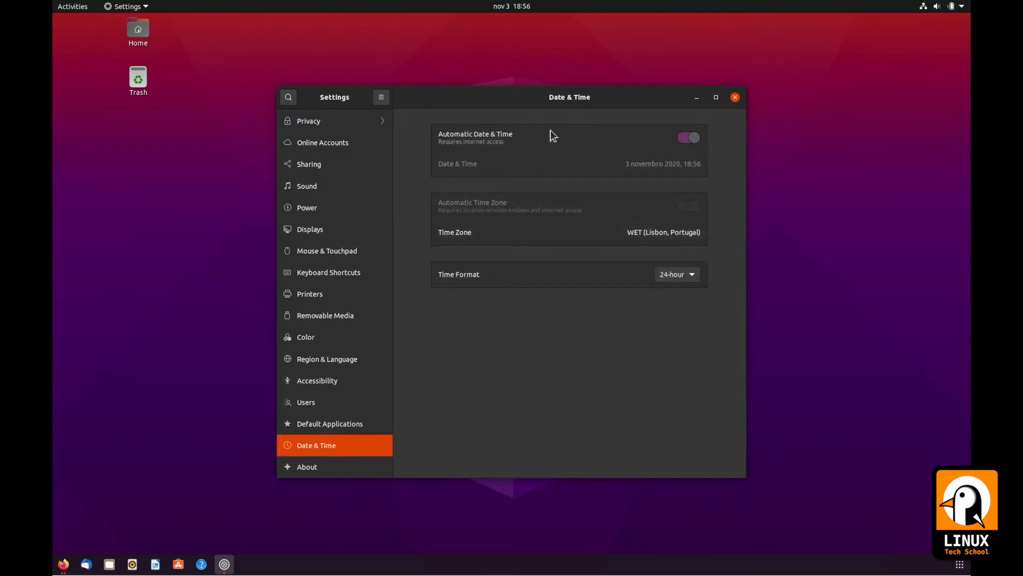
pyautogui.click(691, 141)
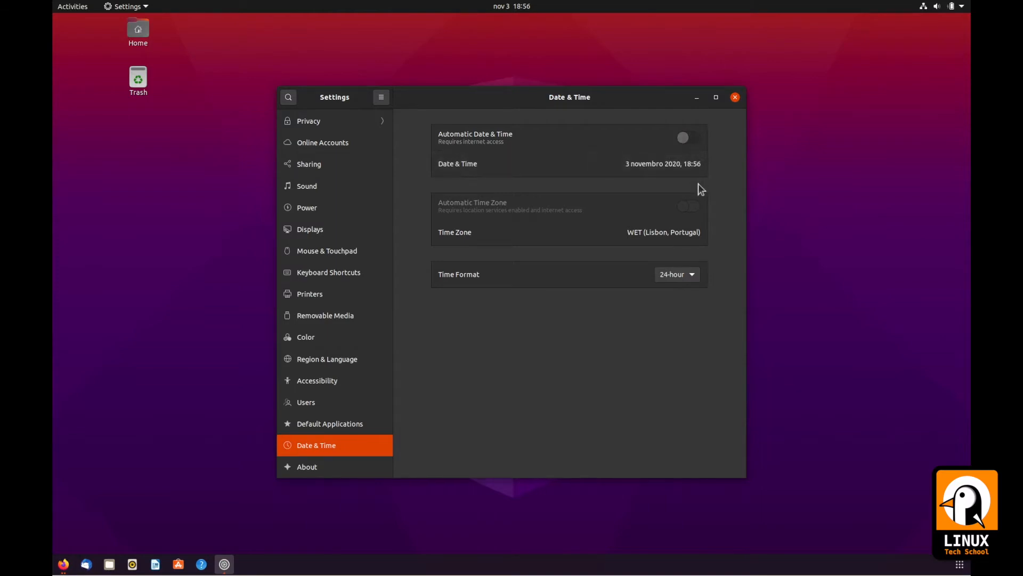
pyautogui.click(698, 143)
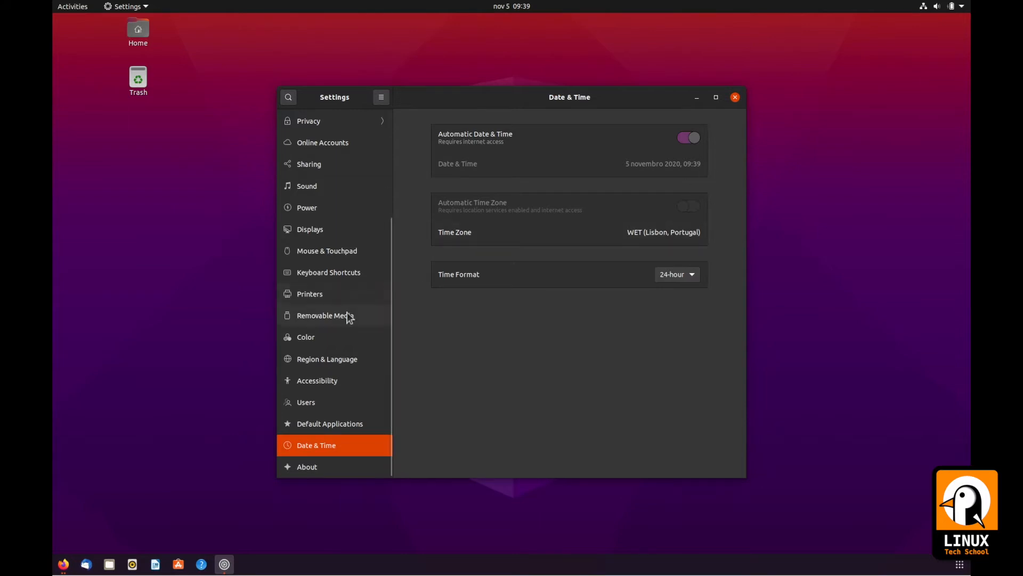
# Step: Review the Notifications settings, including the list of applications allowed to notify
pyautogui.scroll(5, 343, 298)
pyautogui.click(337, 216)
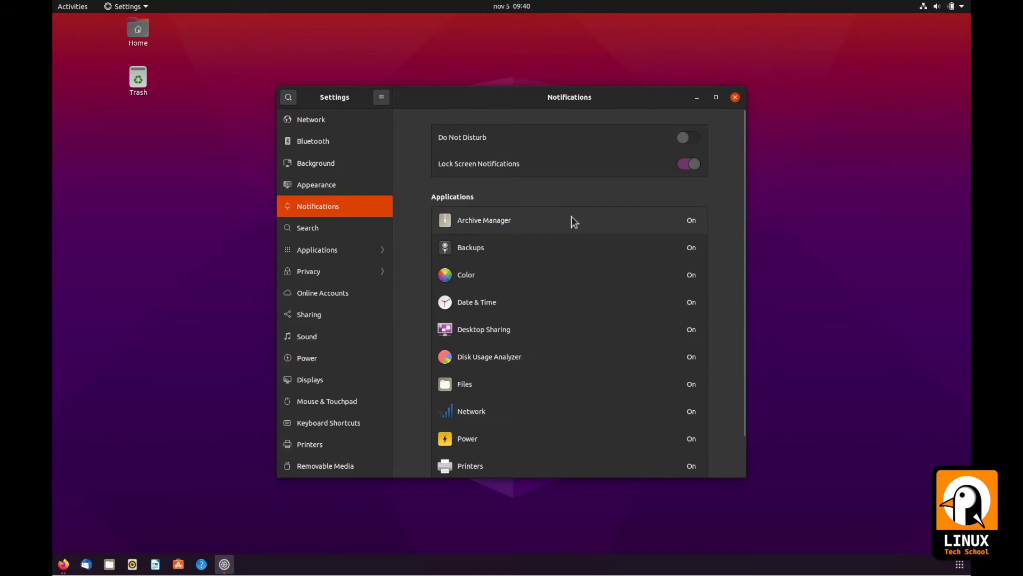
pyautogui.scroll(-2, 420, 335)
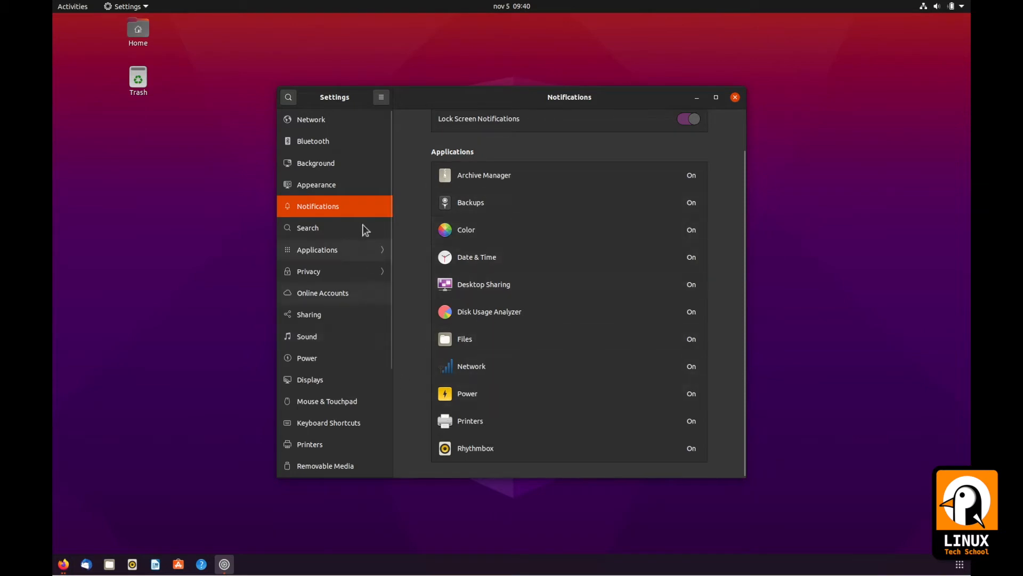
# Step: Look through the per-application settings and view the integration options and default handlers of Disk Usage Analyzer
pyautogui.click(364, 251)
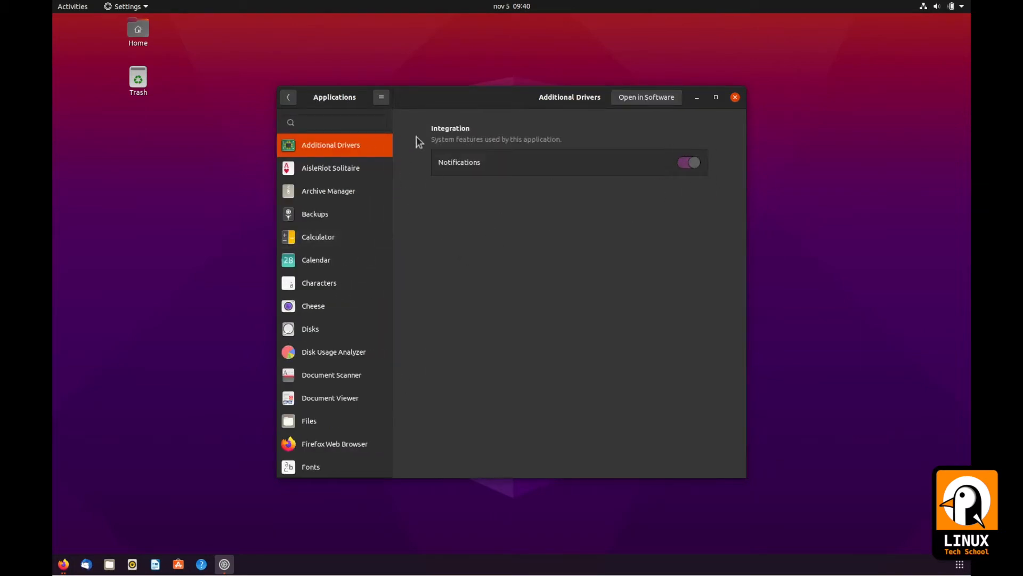
pyautogui.scroll(-5, 356, 235)
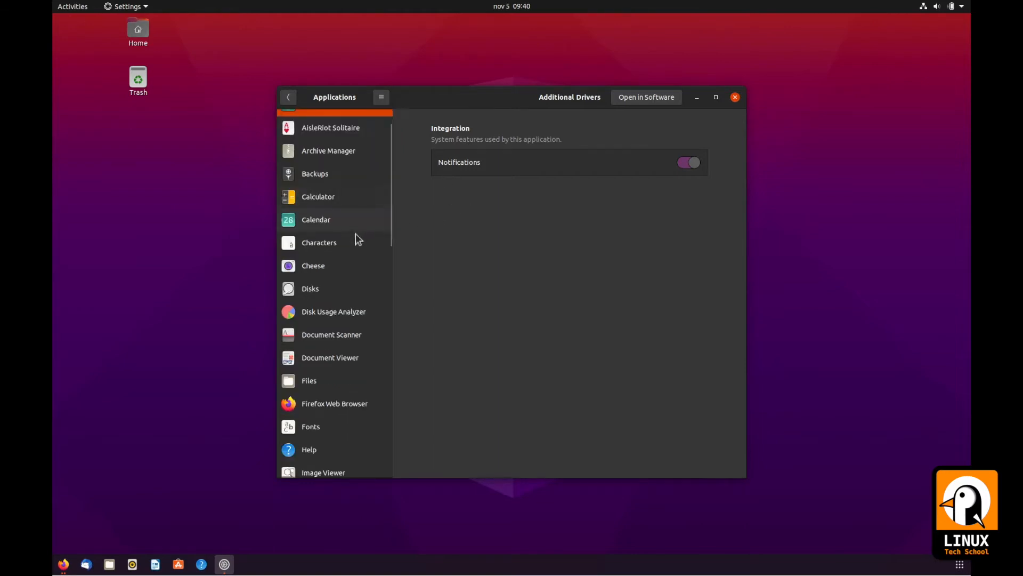
pyautogui.scroll(-2, 350, 257)
pyautogui.click(323, 154)
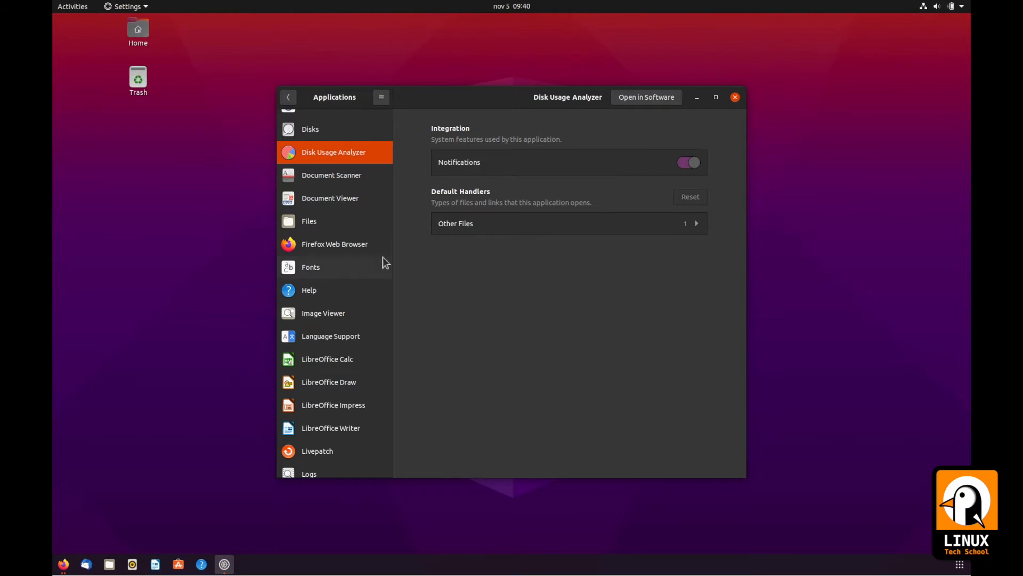
# Step: Expand the Other Files default handlers of LibreOffice Writer and examine the file types it opens
pyautogui.scroll(-3, 349, 280)
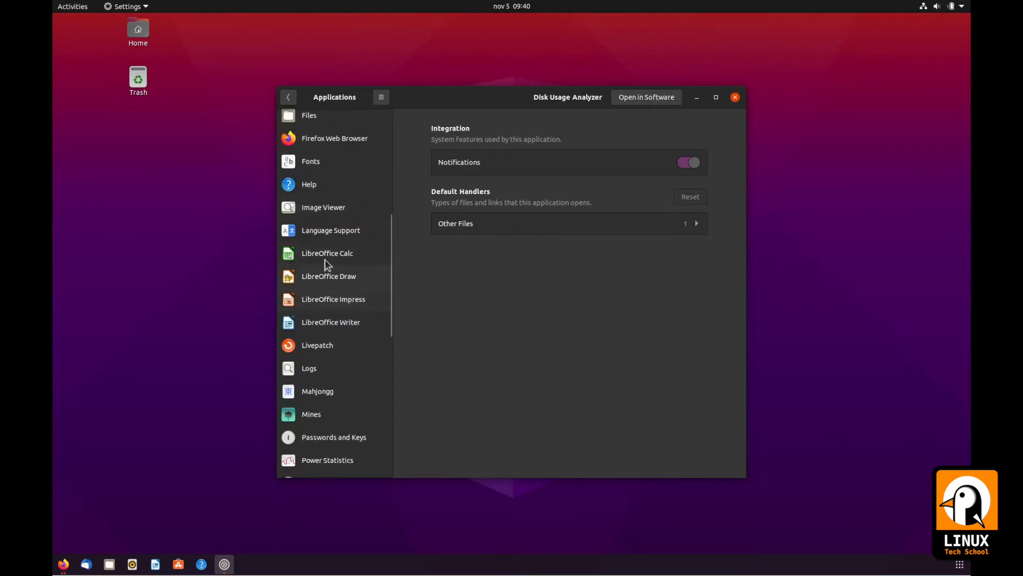
pyautogui.click(335, 321)
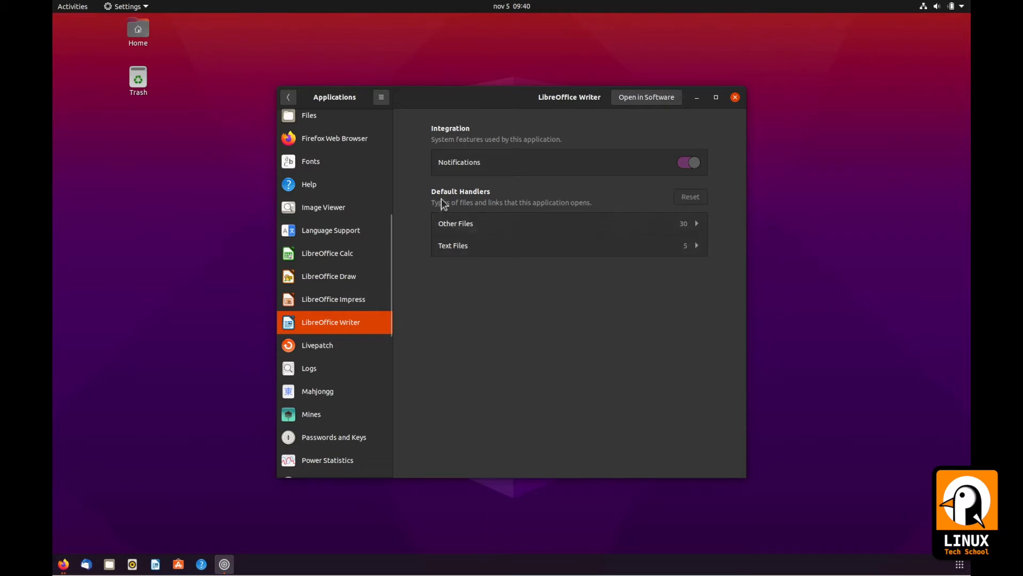
pyautogui.click(669, 229)
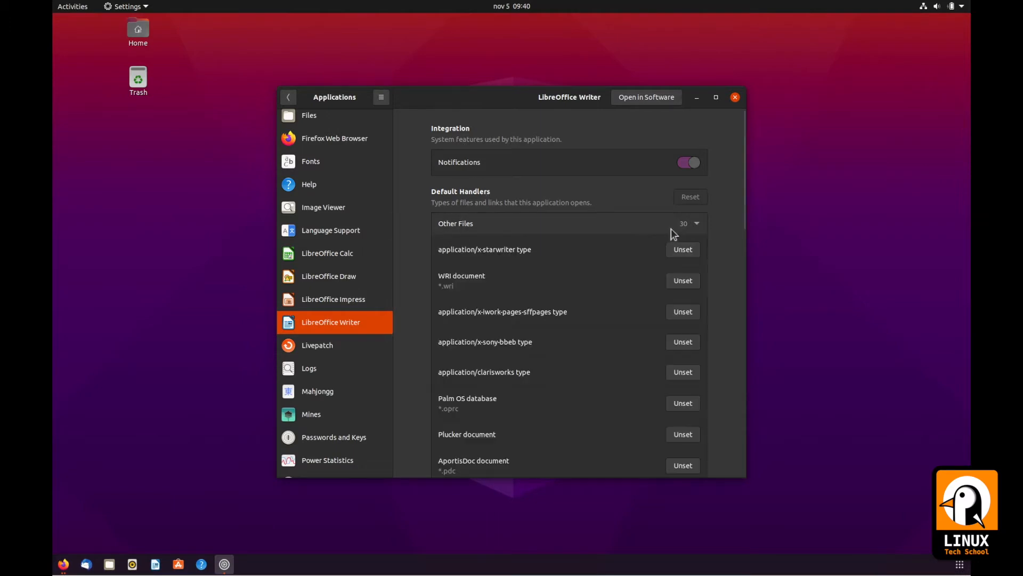
pyautogui.scroll(-3, 618, 278)
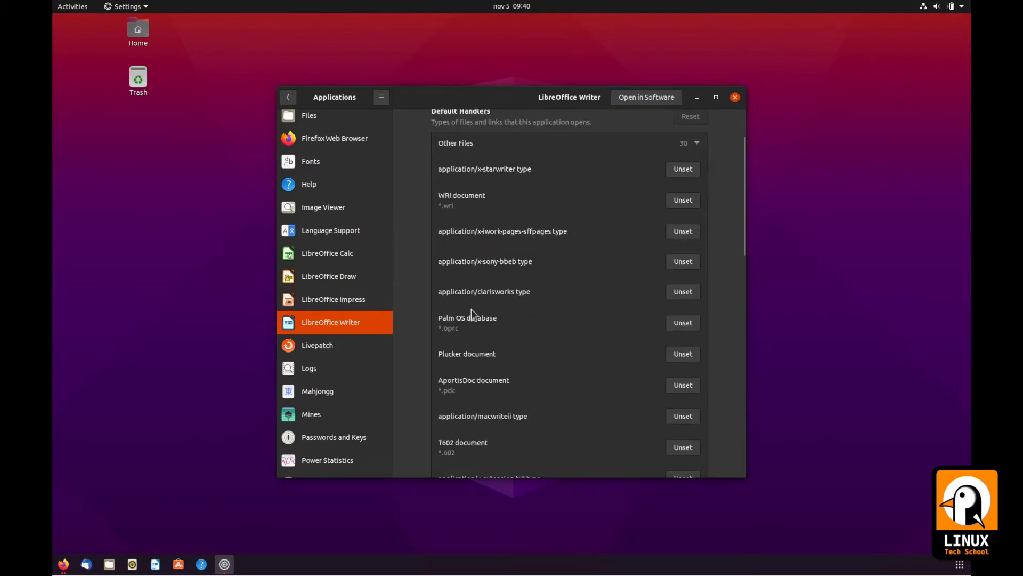
pyautogui.scroll(-5, 592, 377)
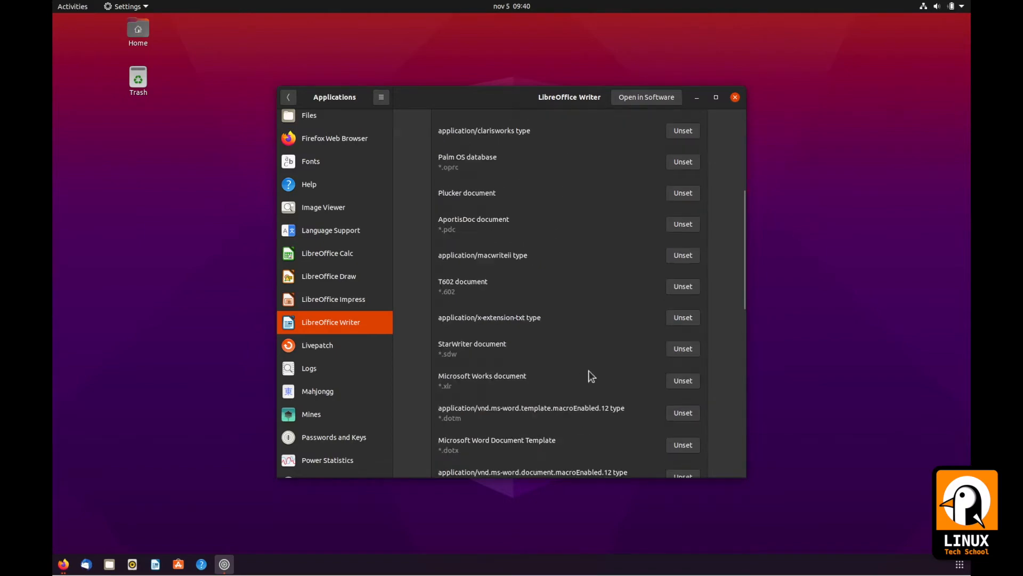
pyautogui.scroll(-6, 599, 378)
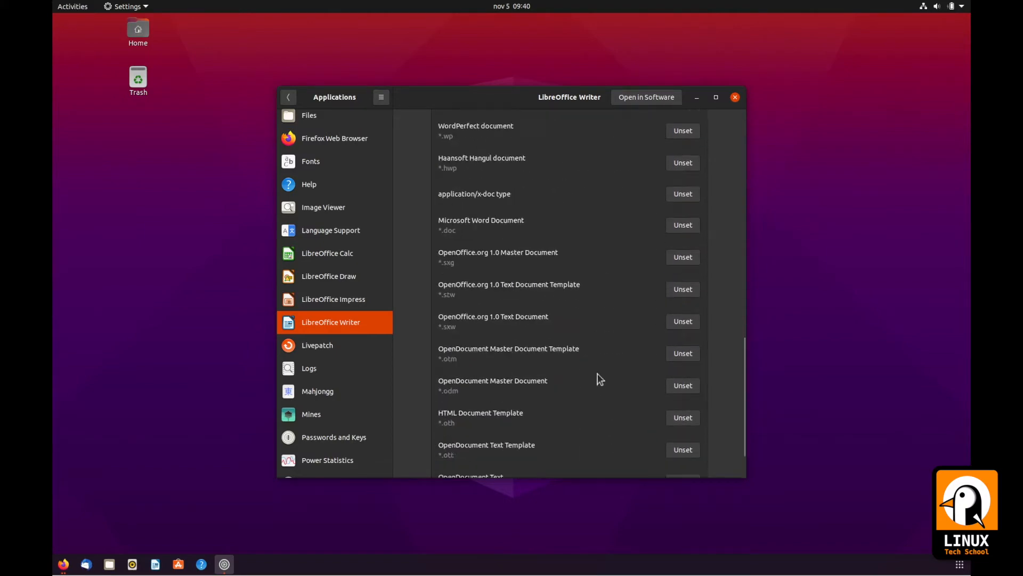
pyautogui.scroll(5, 599, 377)
pyautogui.scroll(10, 601, 378)
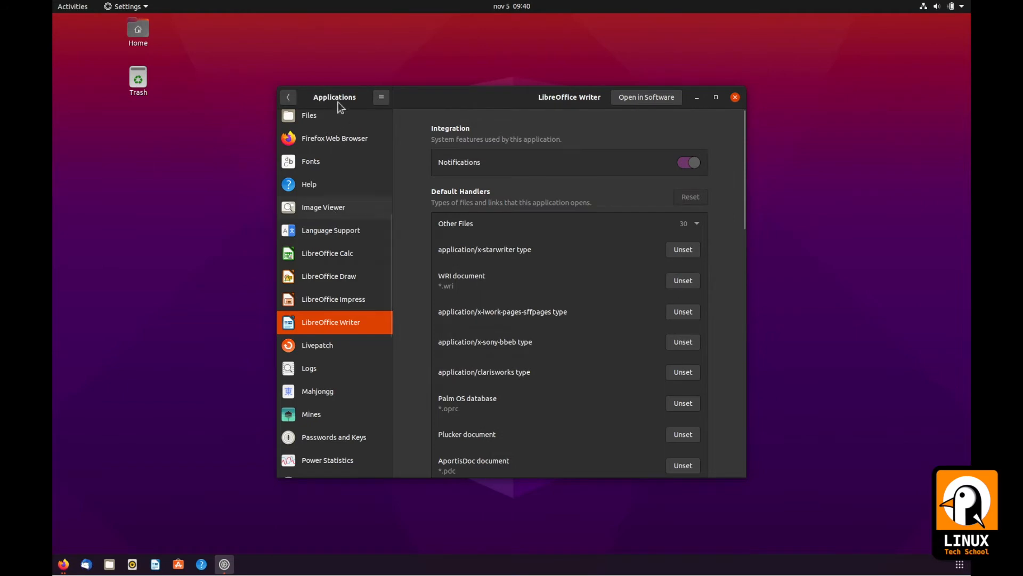
# Step: Return to the main settings list and view the Printers and Removable Media settings
pyautogui.click(291, 97)
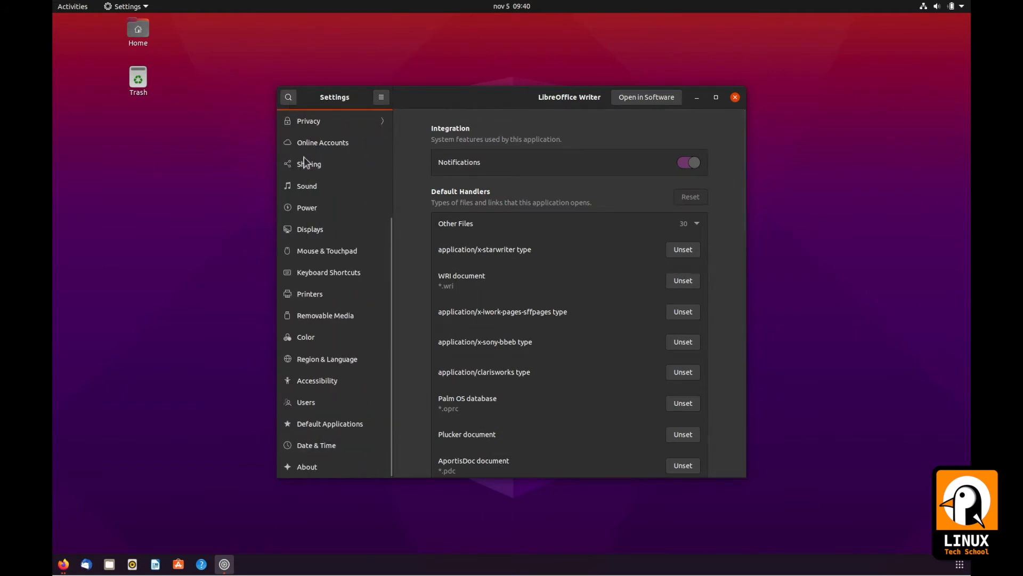
pyautogui.click(324, 292)
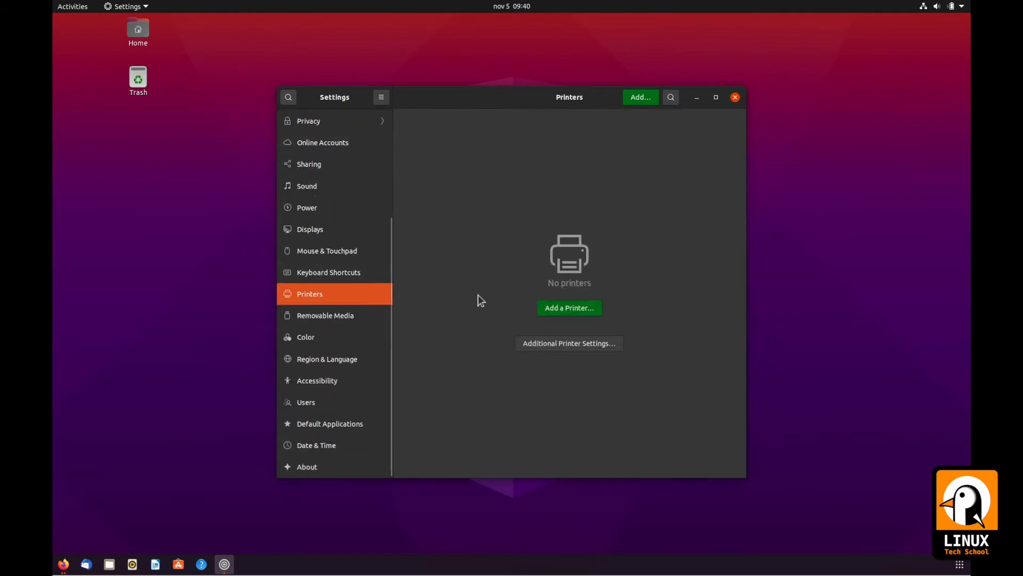
pyautogui.click(336, 321)
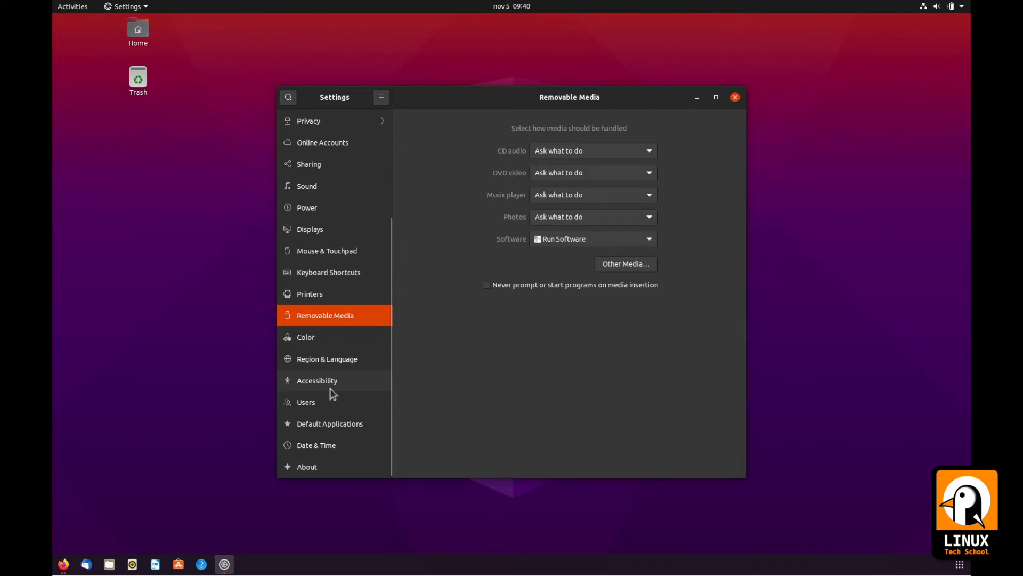
# Step: Review the Region & Language, Accessibility and Users settings
pyautogui.click(322, 361)
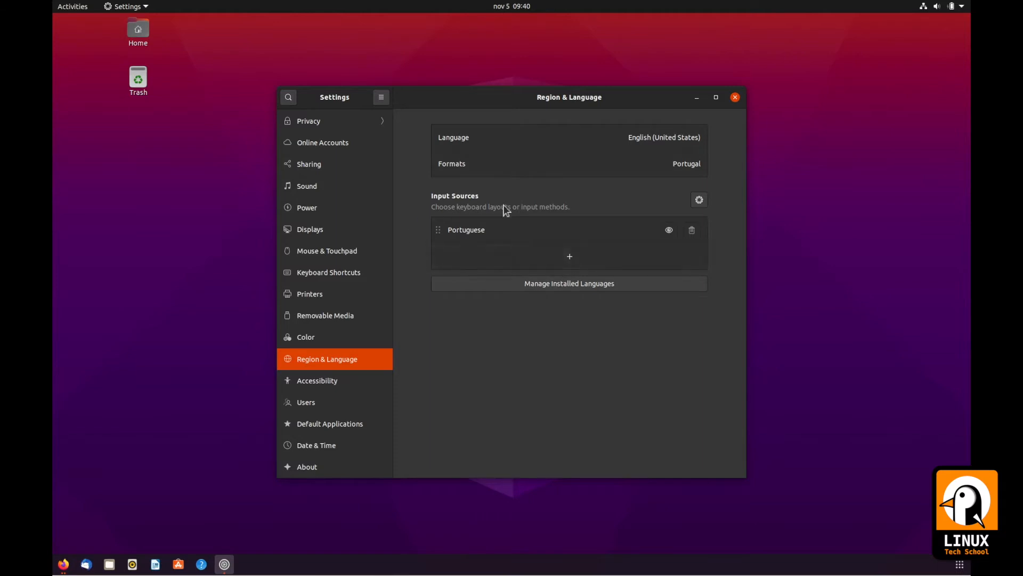
pyautogui.click(333, 388)
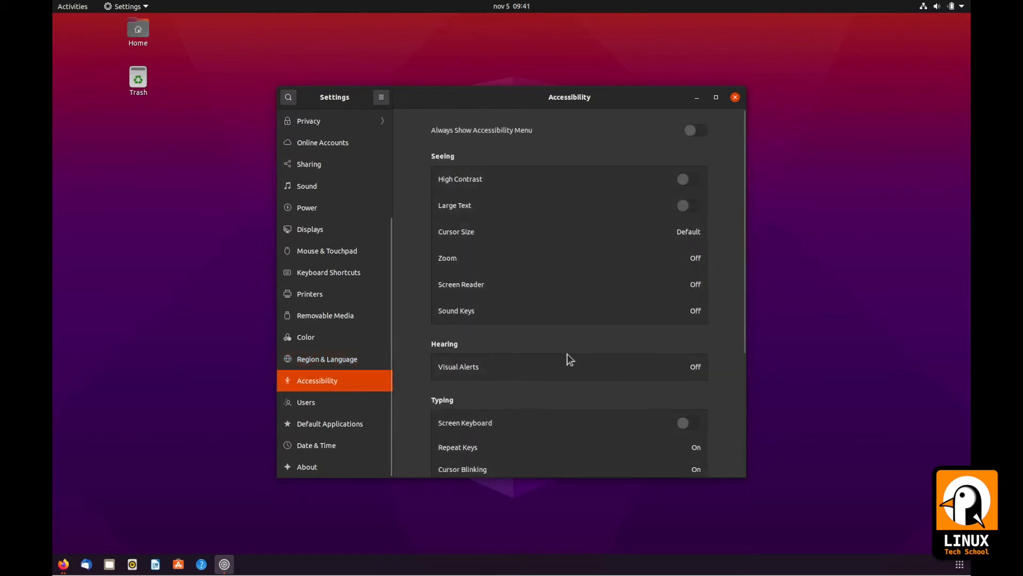
pyautogui.scroll(-5, 568, 355)
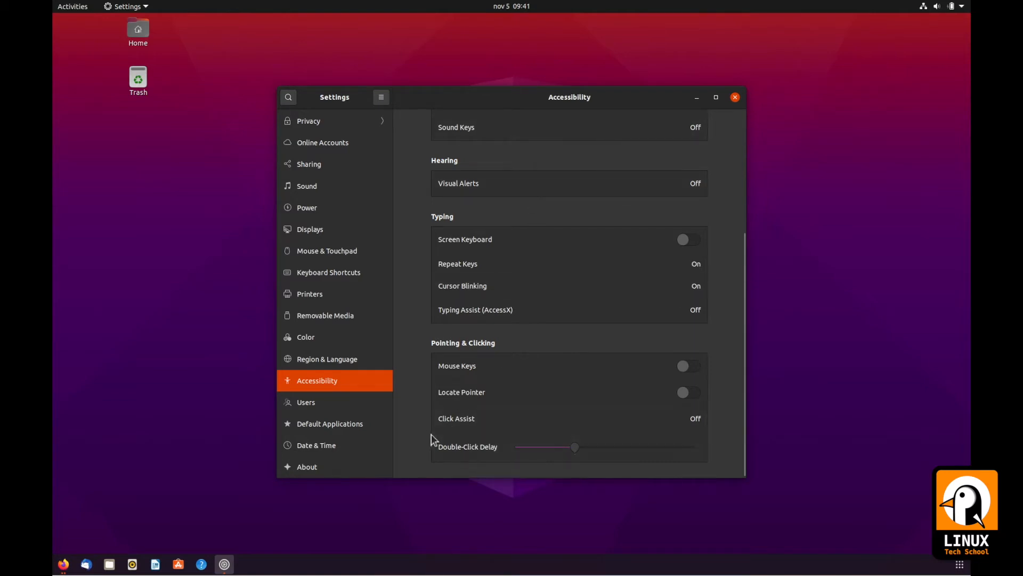
pyautogui.click(314, 402)
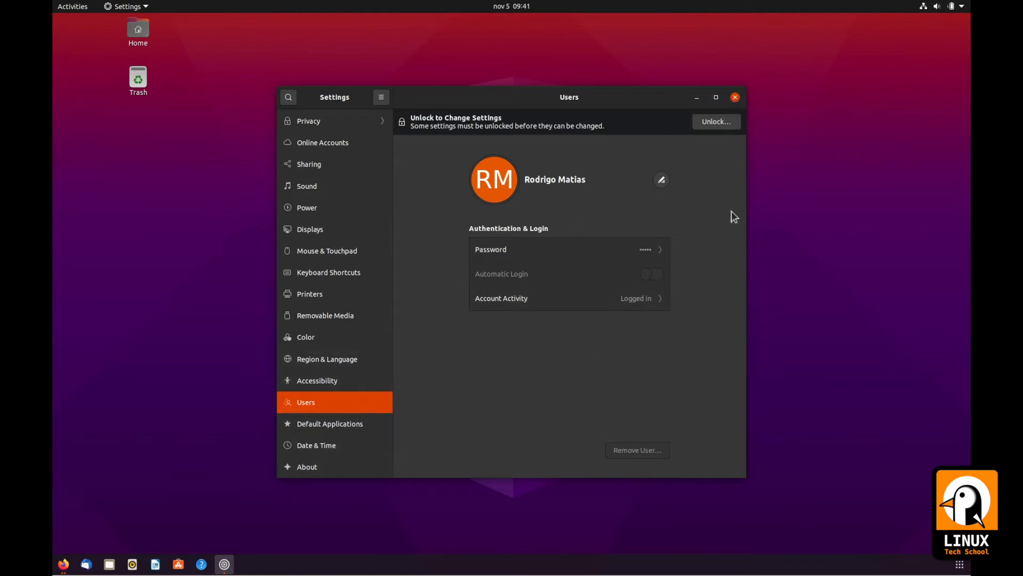
# Step: Open the wired network settings and examine the wired connection's details and IPv4 configuration
pyautogui.click(925, 6)
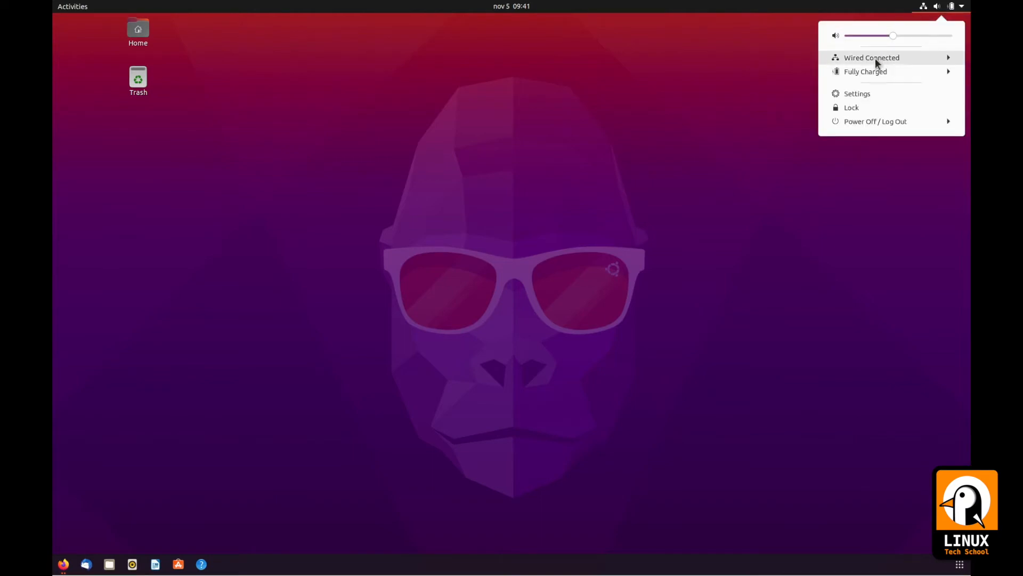
pyautogui.click(861, 59)
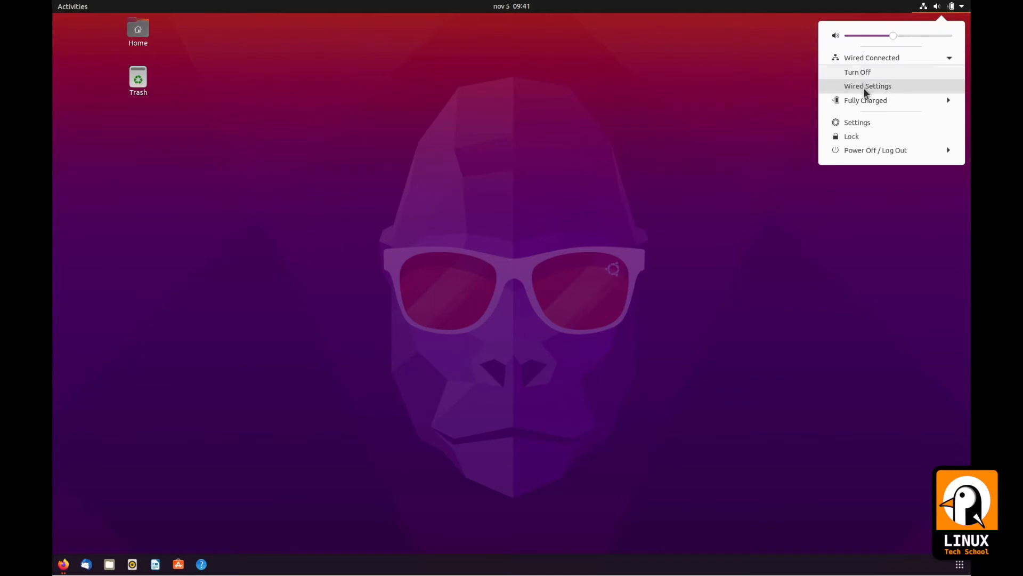
pyautogui.click(864, 88)
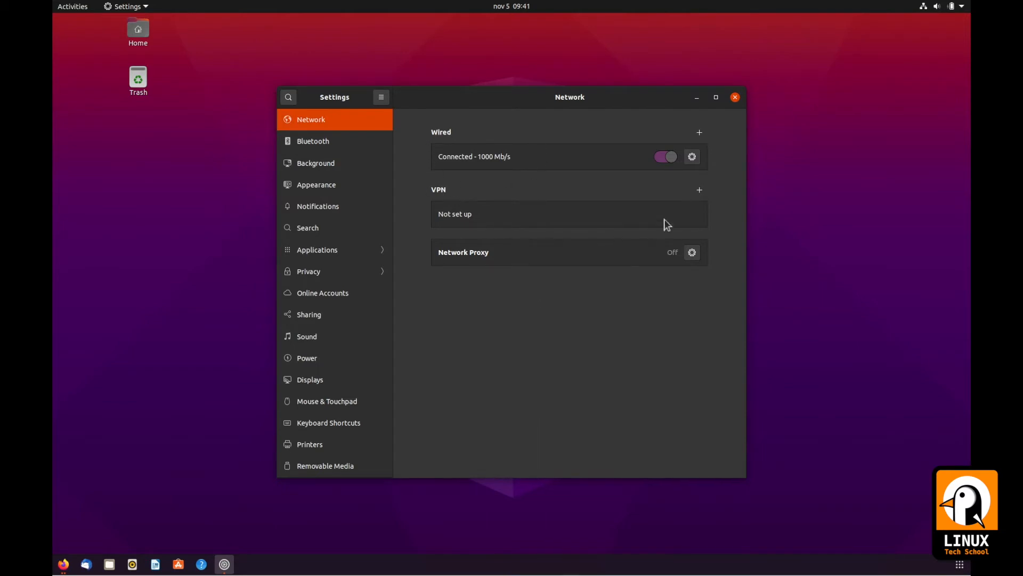
pyautogui.click(694, 158)
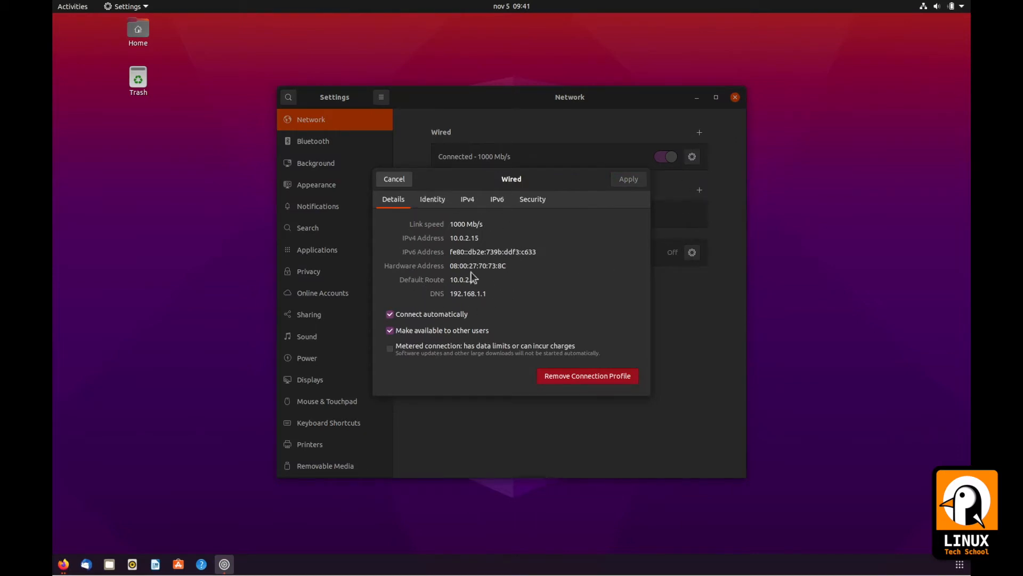
pyautogui.click(463, 202)
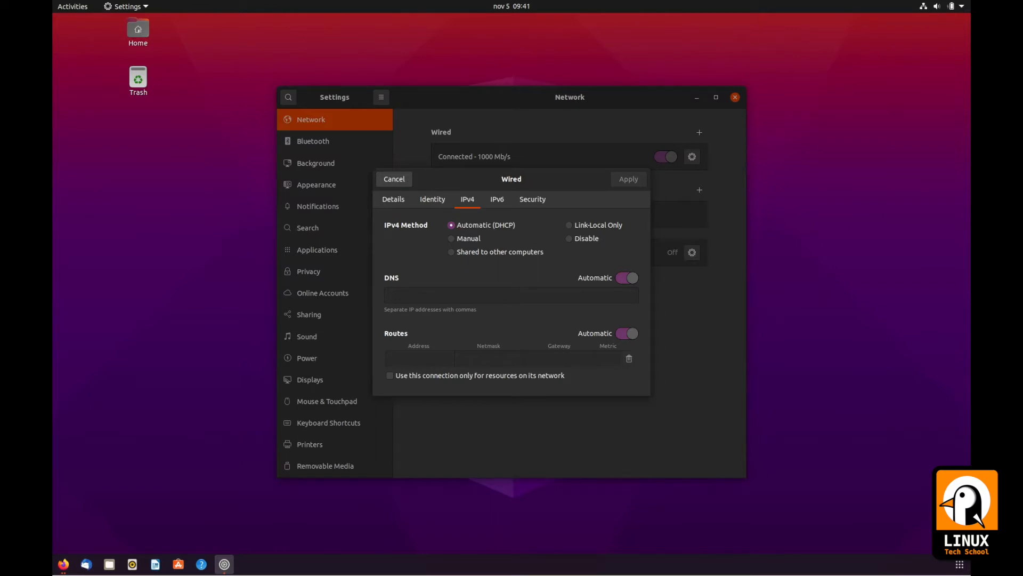
# Step: Switch to VirtualBox Manager and examine the UBUNTU 20.10 machine's Adapter 1 network settings, including the advanced ones, then return to the virtual machine
pyautogui.press('super+Tab')
pyautogui.moveTo(473, 159); pyautogui.dragTo(402, 105)
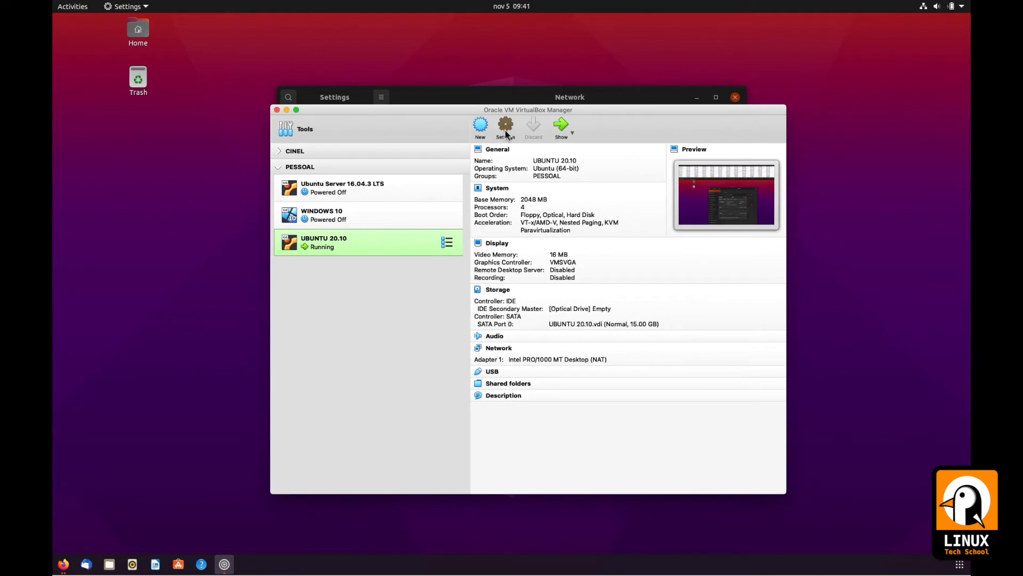
pyautogui.hotkey('ctrl', 's')
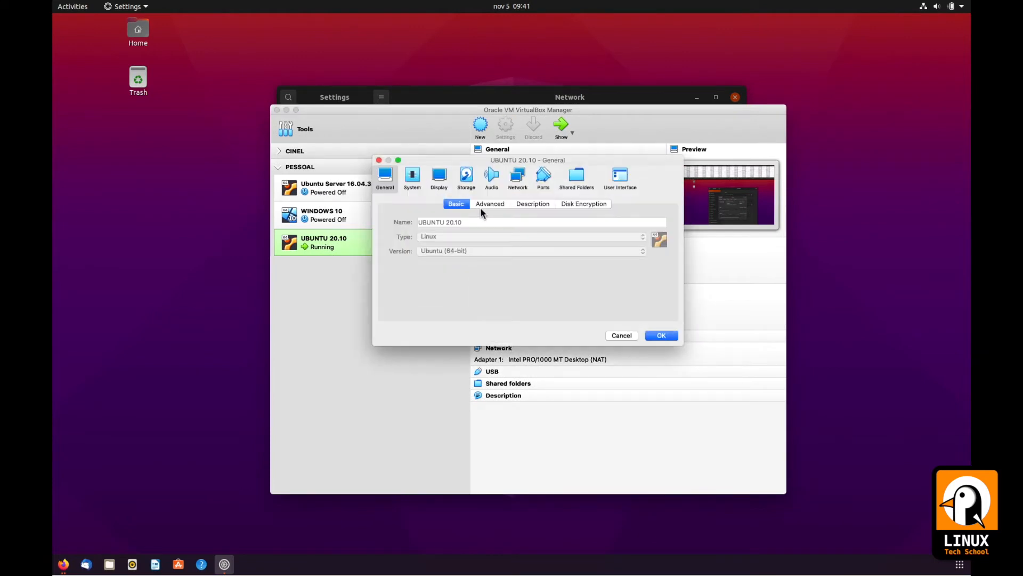
pyautogui.click(518, 180)
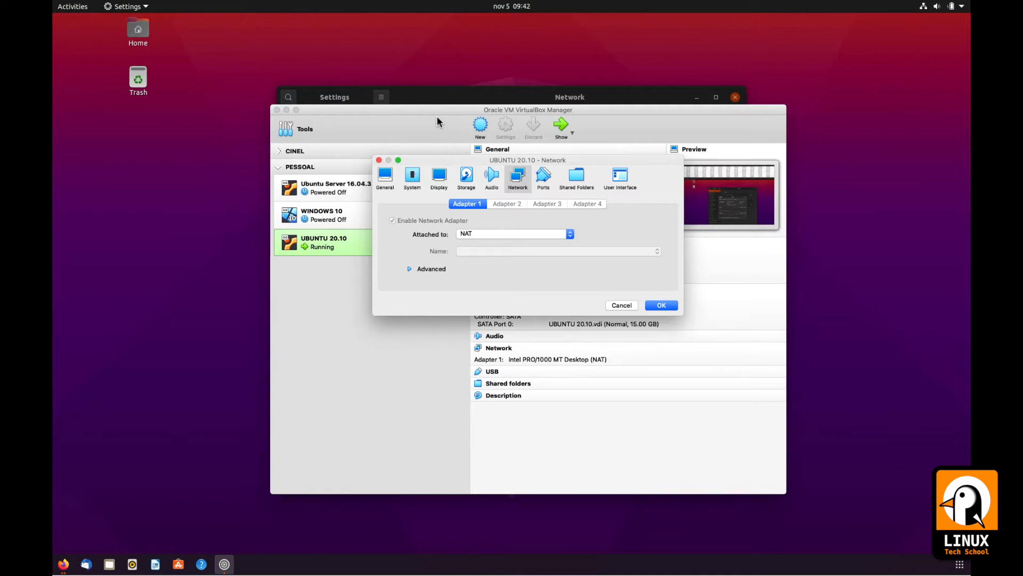
pyautogui.click(425, 269)
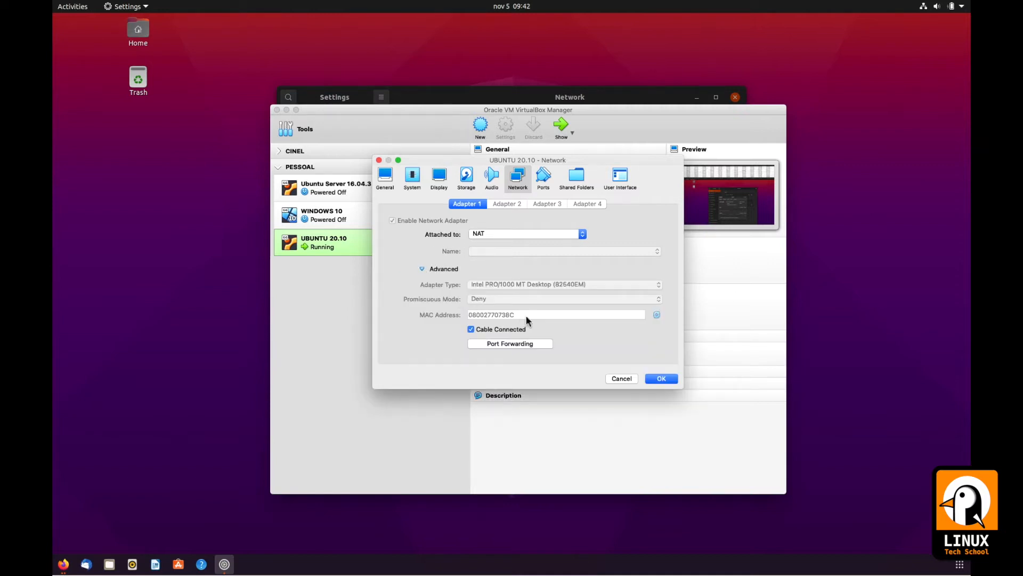
pyautogui.click(660, 379)
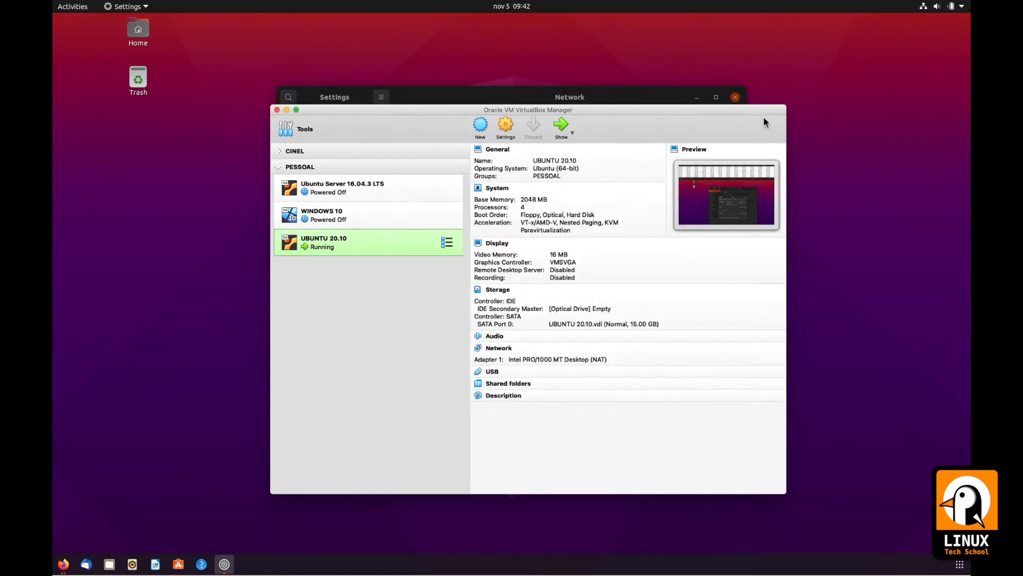
pyautogui.click(286, 110)
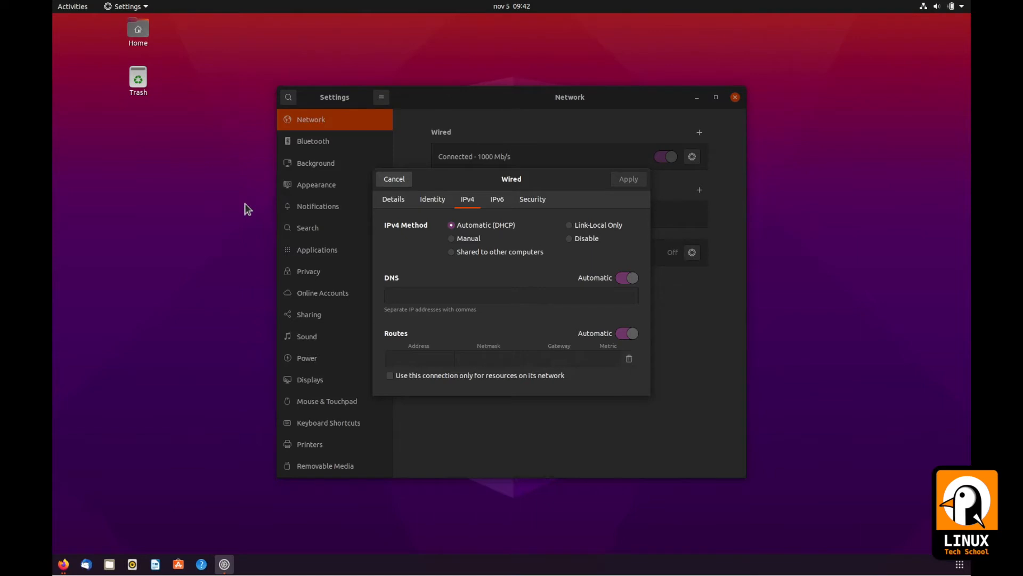
# Step: Open a terminal window, move it toward the middle of the desktop and enlarge its text three levels
pyautogui.hotkey('ctrl', 'alt', 't')
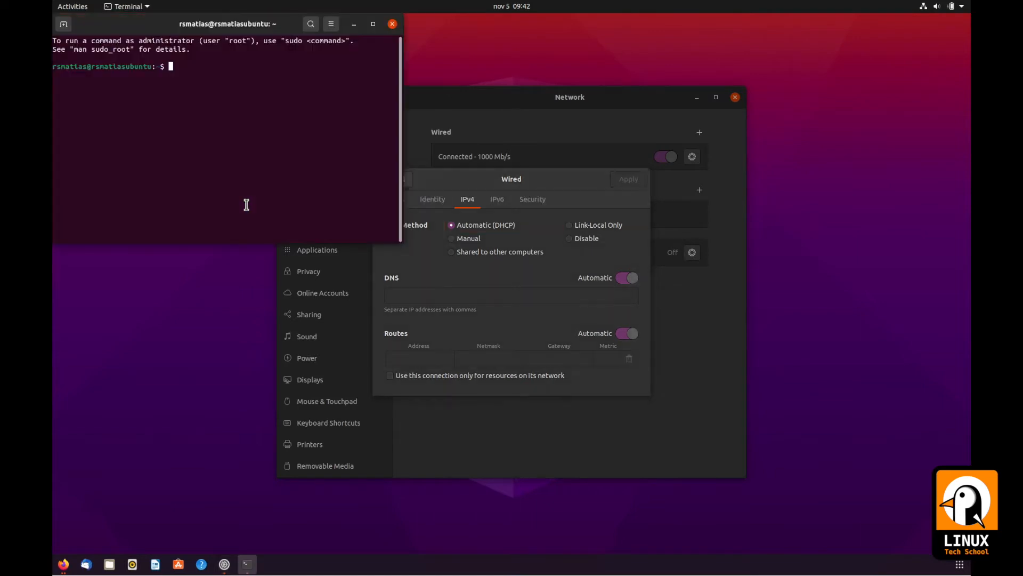
pyautogui.moveTo(153, 30); pyautogui.dragTo(274, 87)
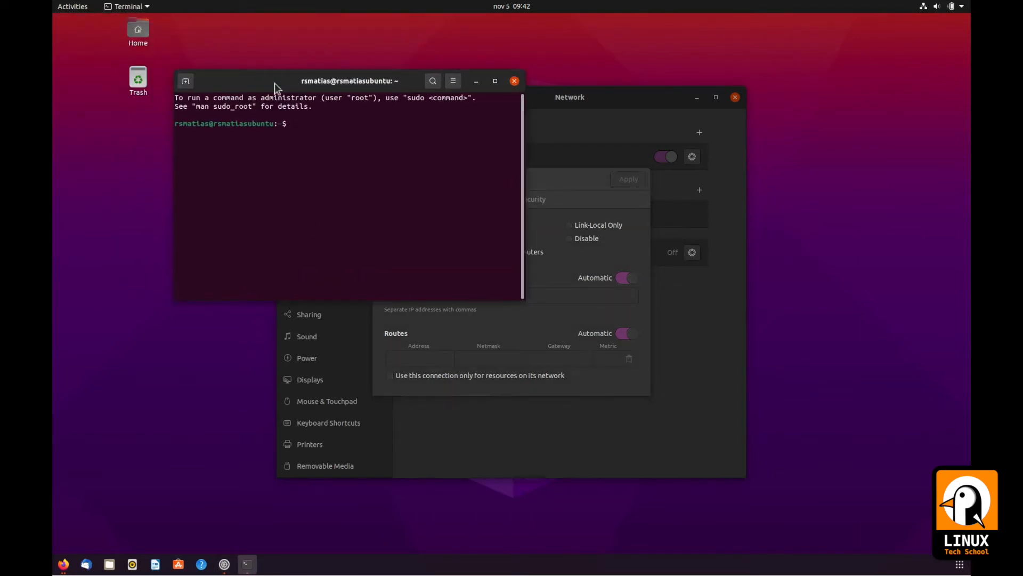
pyautogui.write('=')
pyautogui.press('BackSpace')
pyautogui.hotkey('ctrl', '+')
pyautogui.hotkey('ctrl', '+')
pyautogui.hotkey('ctrl', '+')
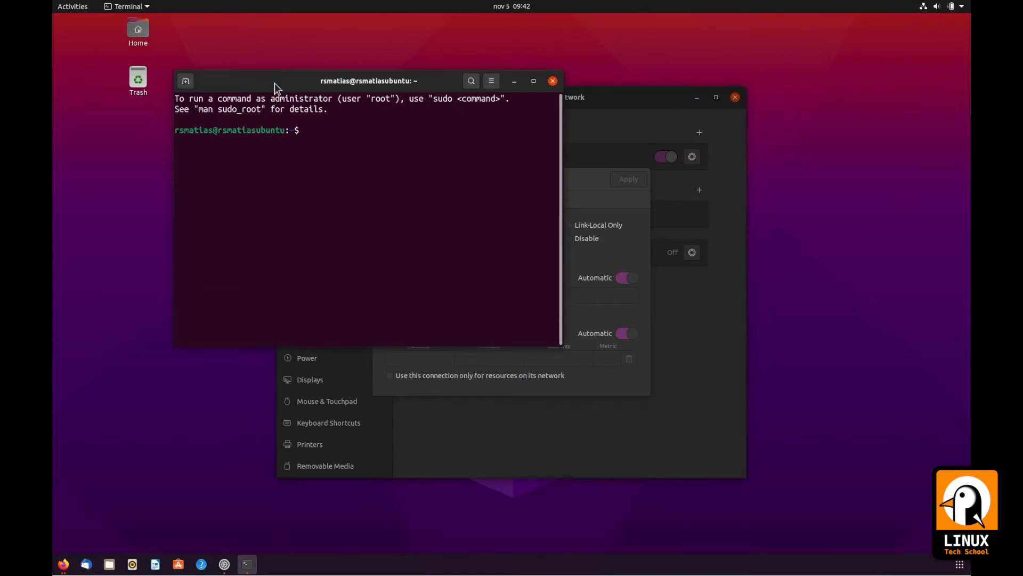
# Step: Run ip a in the terminal and highlight the IPv4 address of the enp0s3 interface
pyautogui.write('ip a')
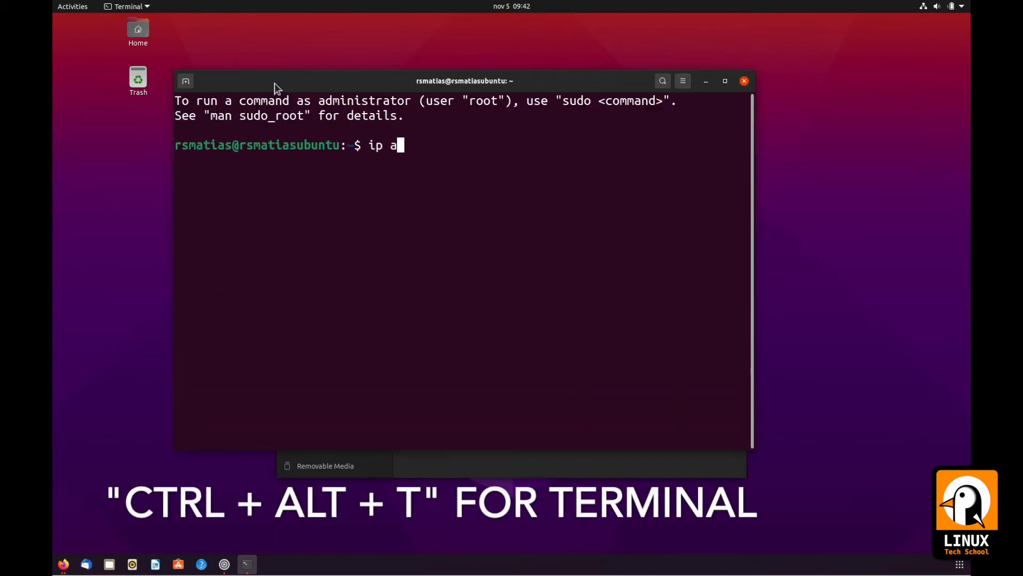
pyautogui.press('Return')
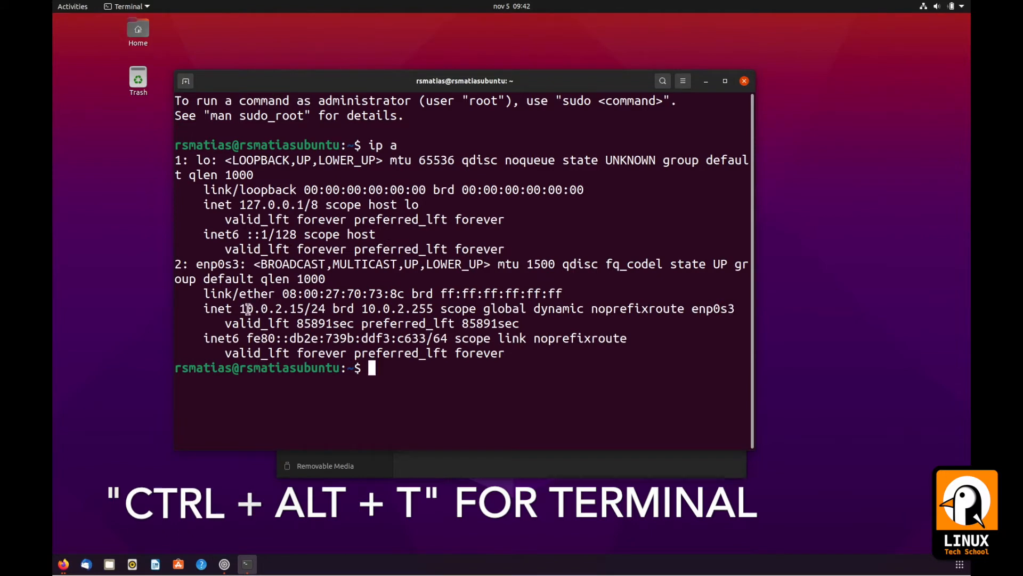
pyautogui.moveTo(239, 308); pyautogui.dragTo(328, 312)
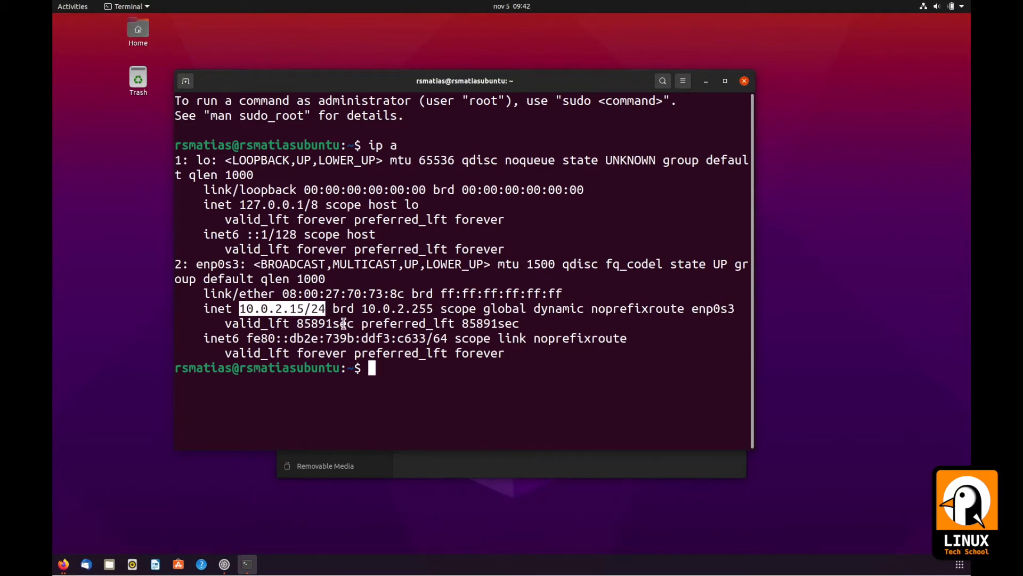
# Step: Run ip route, highlight the default gateway address in the output, and clear the highlight
pyautogui.write('ip route')
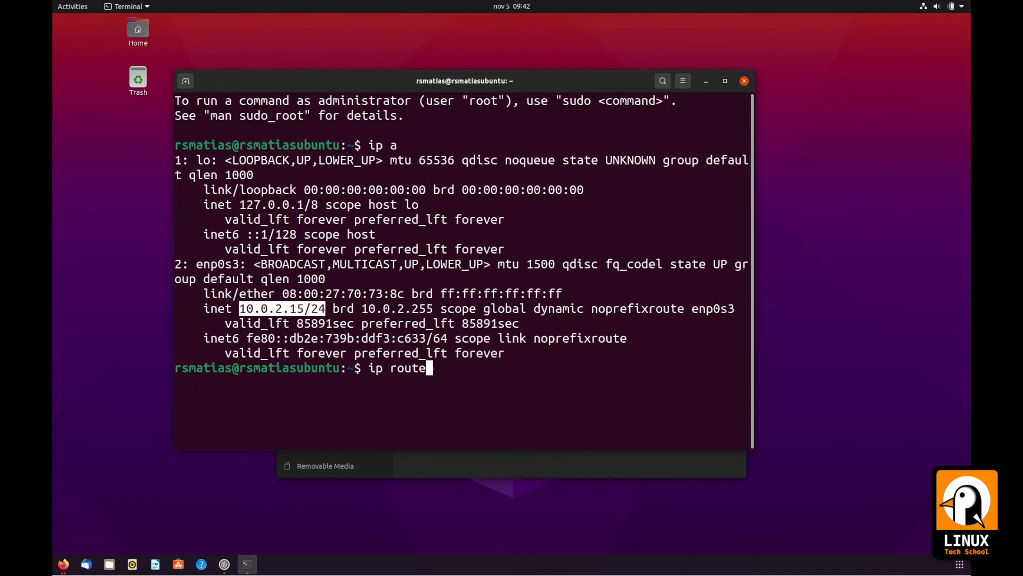
pyautogui.press('Return')
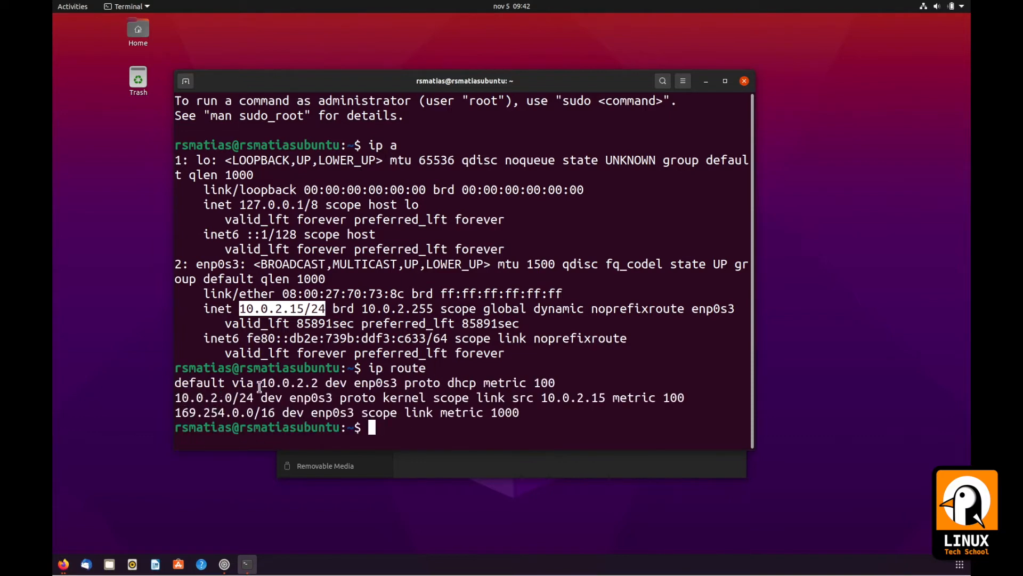
pyautogui.moveTo(262, 382); pyautogui.dragTo(321, 383)
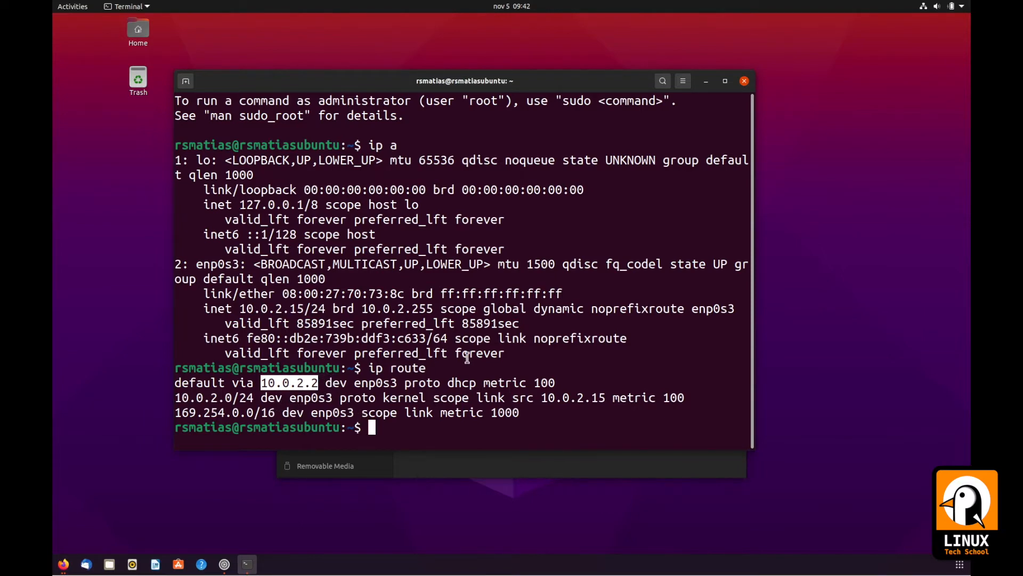
pyautogui.click(515, 343)
# Step: Ping google.com to test connectivity, widen the terminal window to fit the replies, and stop the ping
pyautogui.write('ping')
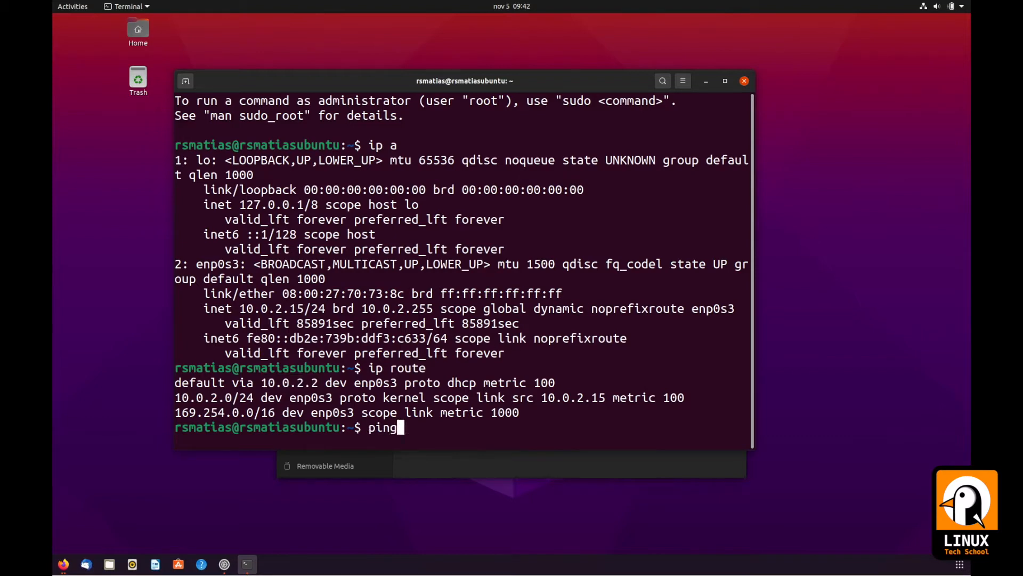
pyautogui.write(' google.com')
pyautogui.press('Return')
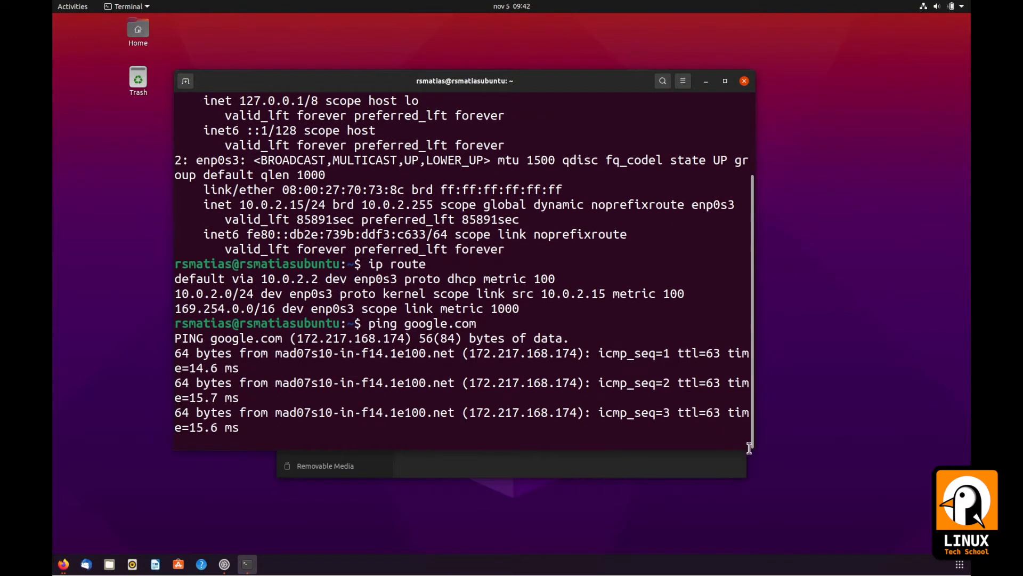
pyautogui.moveTo(754, 449); pyautogui.dragTo(877, 464)
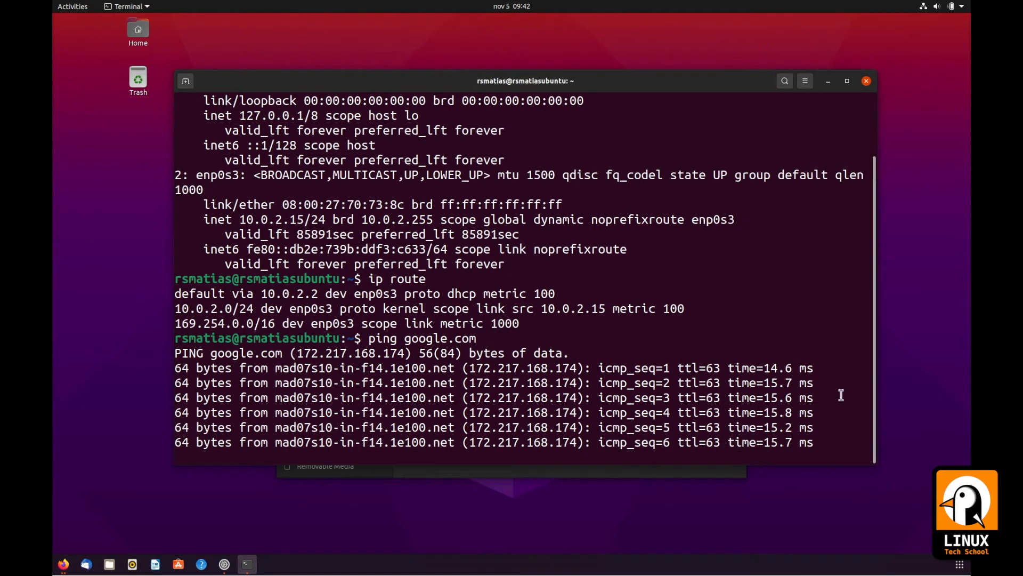
pyautogui.hotkey('ctrl', 'c')
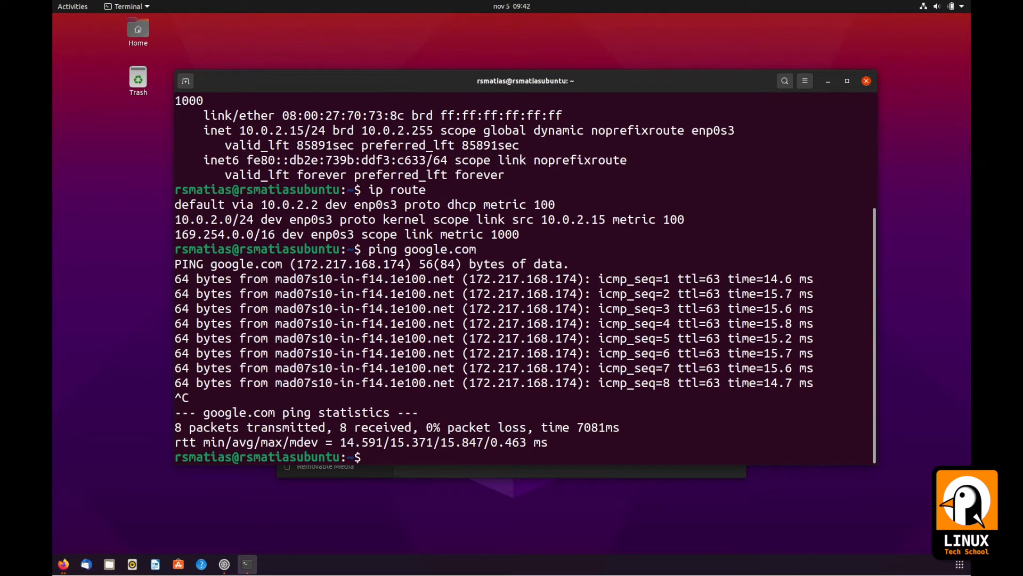
# Step: Ping 1.1.1.1 to test the connection to an external IP address, and stop the ping after a few replies
pyautogui.write('ping 1.1.11.')
pyautogui.press('BackSpace')
pyautogui.press('BackSpace')
pyautogui.write('.1')
pyautogui.press('Return')
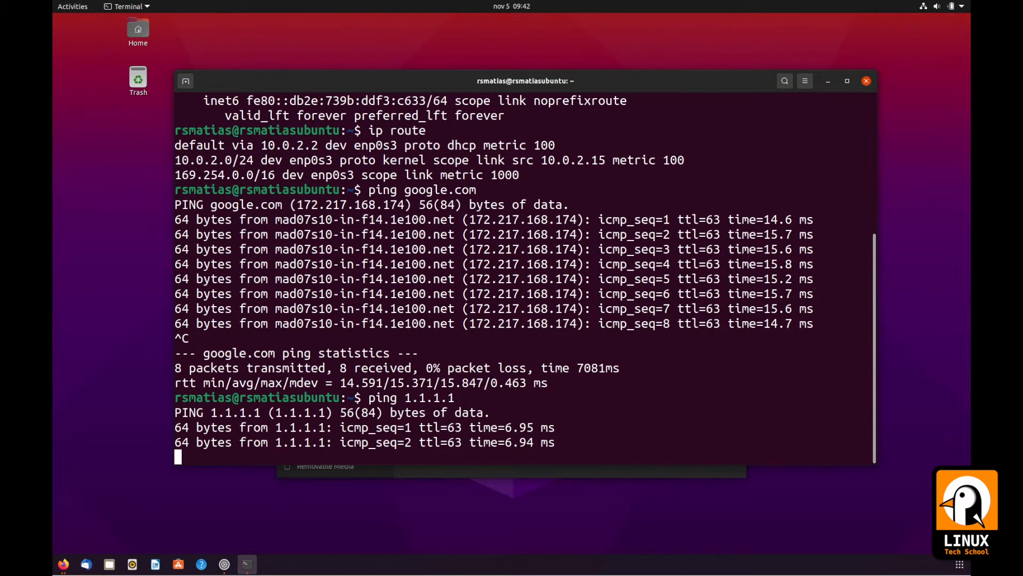
pyautogui.hotkey('ctrl', 'c')
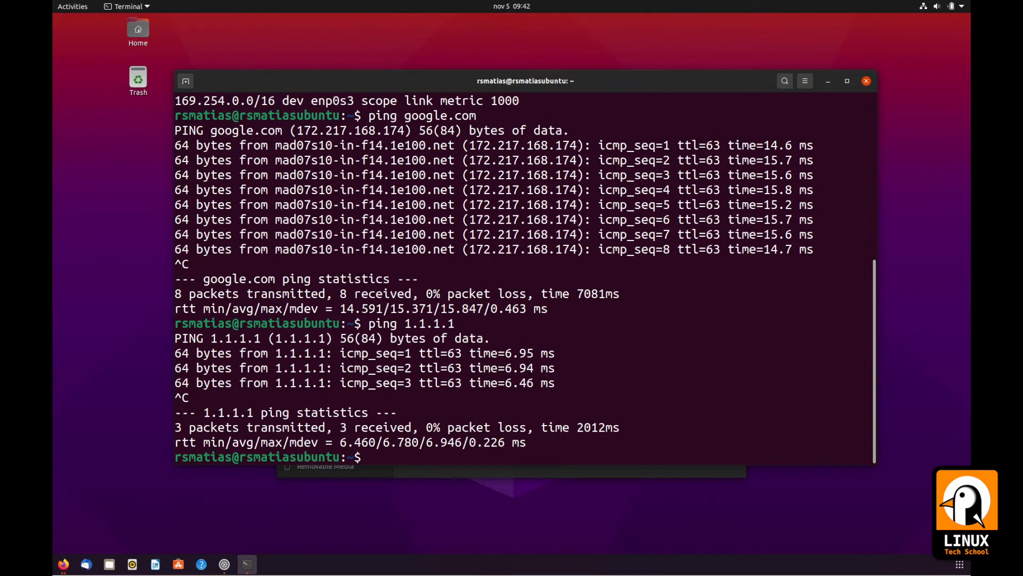
# Step: Close the terminal, cancel the wired connection dialog and close the Settings window
pyautogui.hotkey('ctrl', 'd')
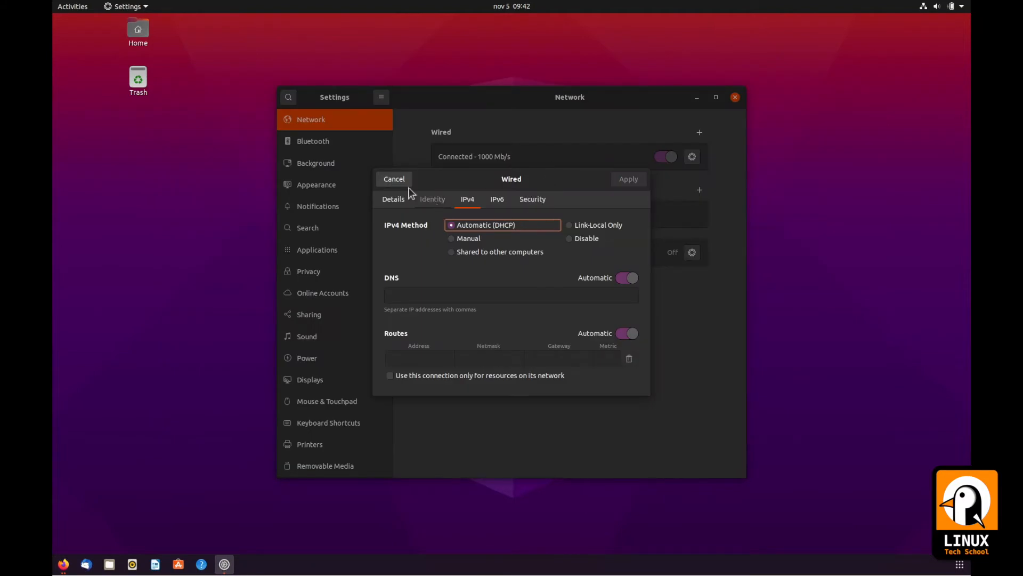
pyautogui.click(394, 179)
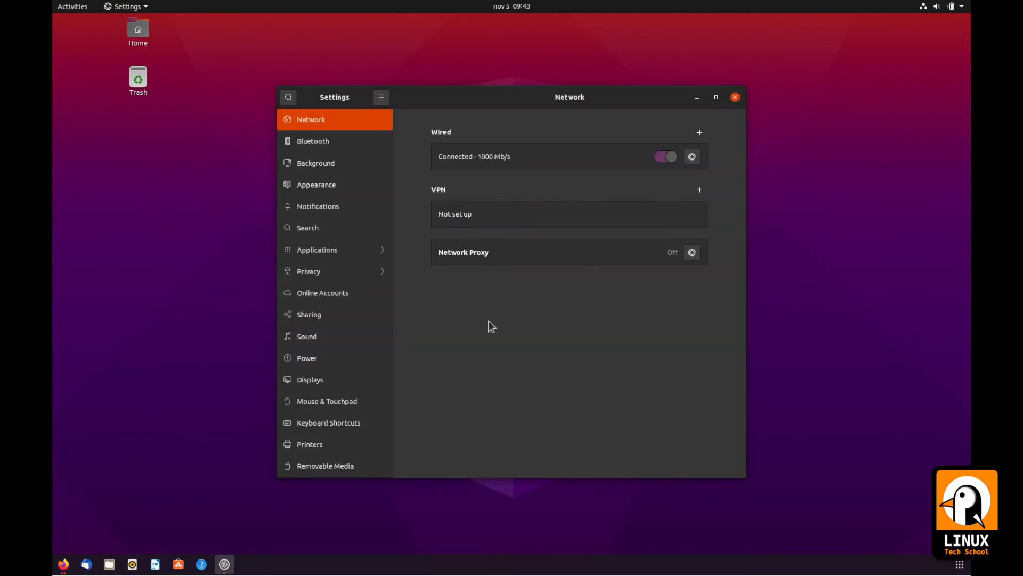
pyautogui.click(736, 98)
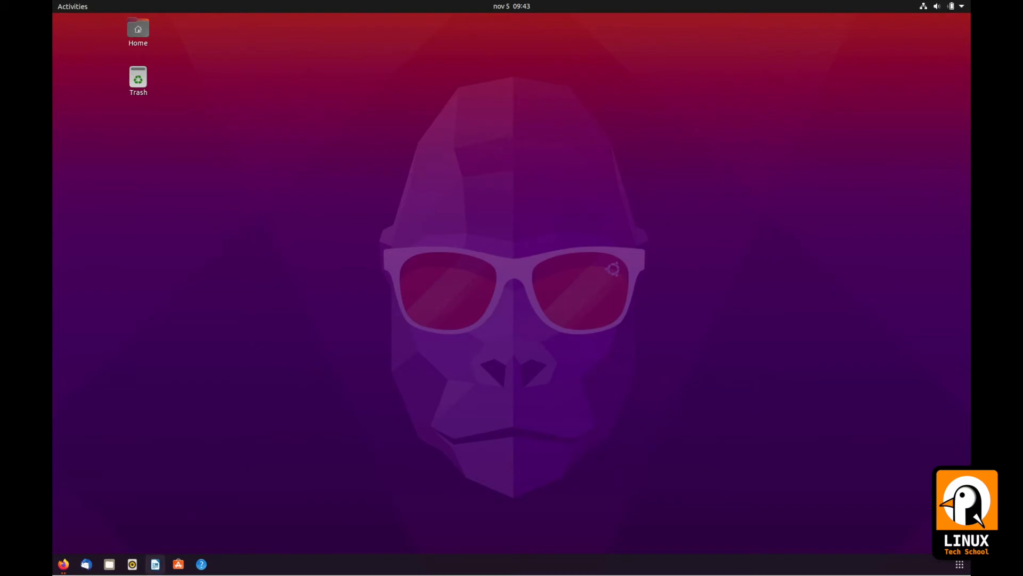
# Step: Launch LibreOffice Writer, dismiss the Tip of the Day and zoom in on the blank document
pyautogui.click(155, 567)
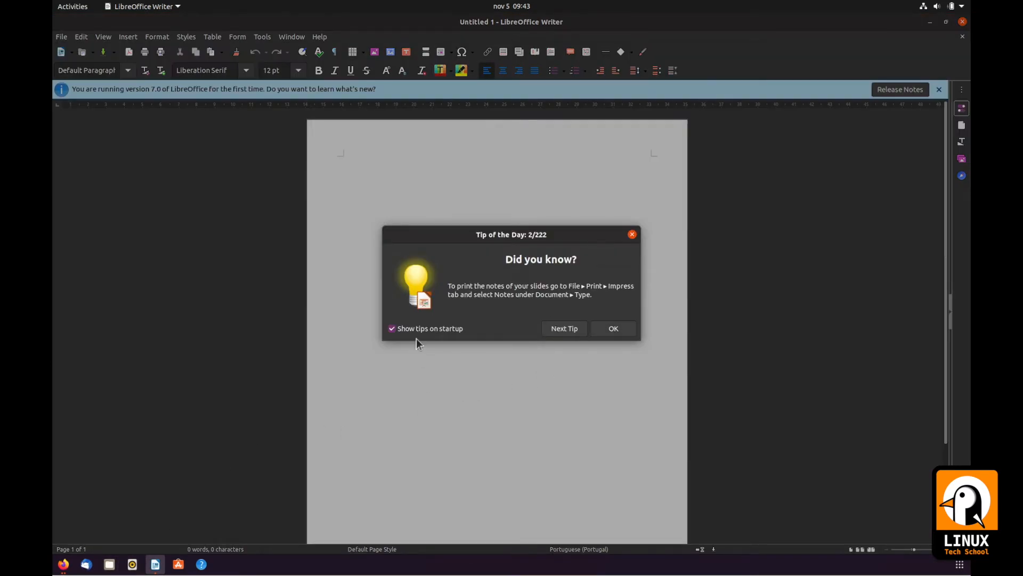
pyautogui.click(624, 332)
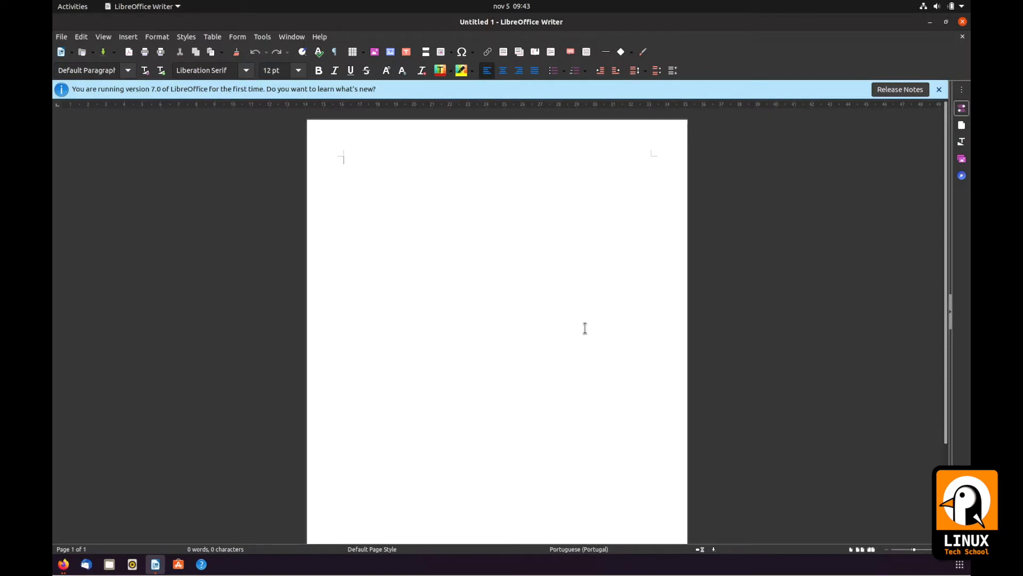
pyautogui.moveTo(914, 549); pyautogui.dragTo(916, 549)
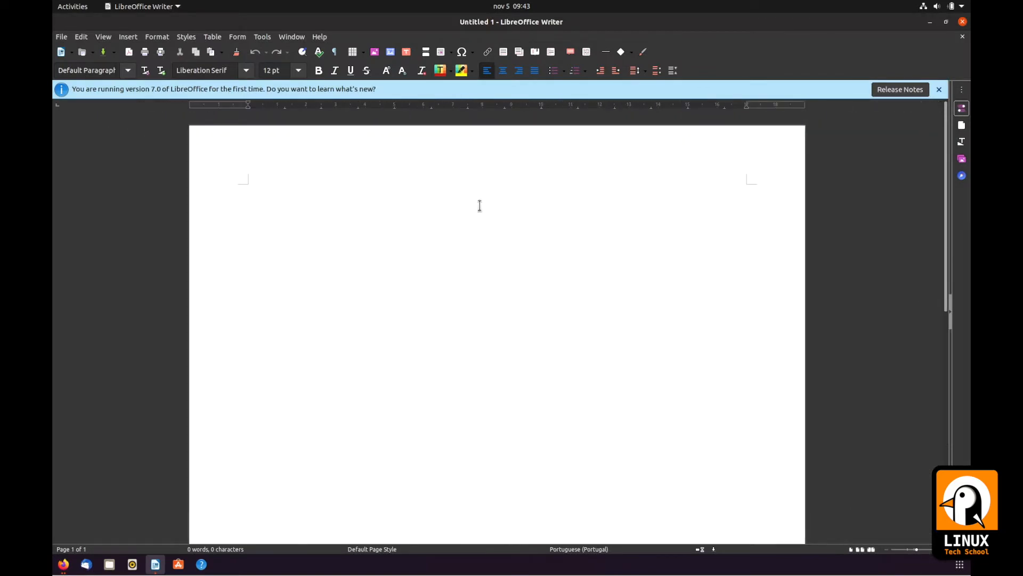
# Step: Set the font size to 40 pt and write "My first Writer Document!" in the blank document
pyautogui.click(299, 70)
pyautogui.click(278, 305)
pyautogui.write('My first ')
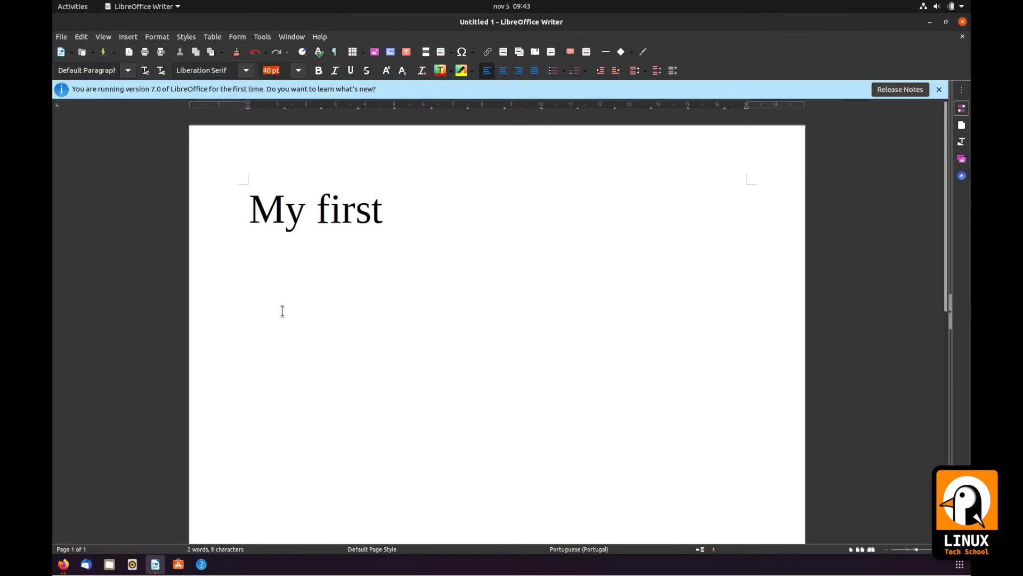
pyautogui.write('Wri')
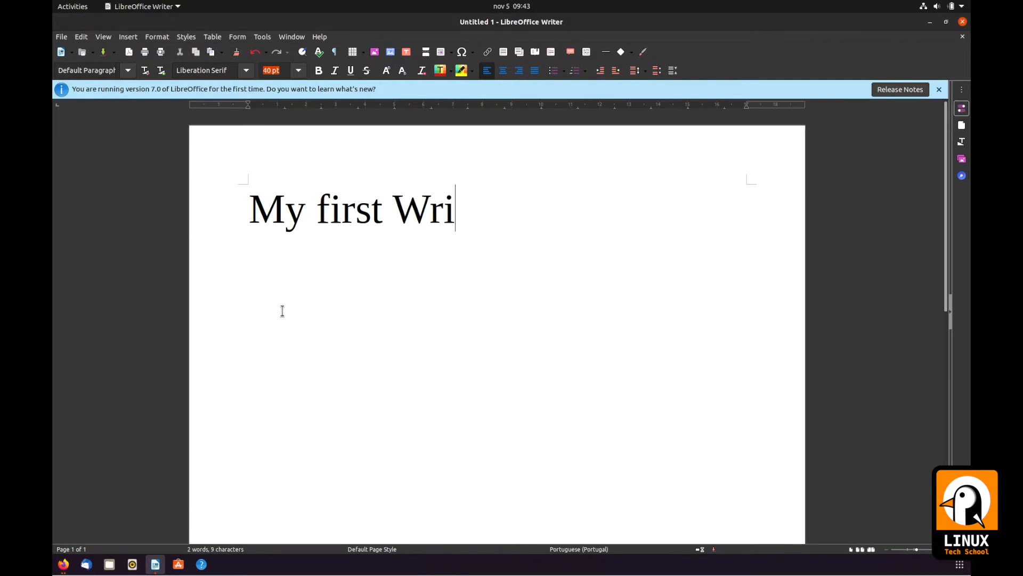
pyautogui.write('ter Document')
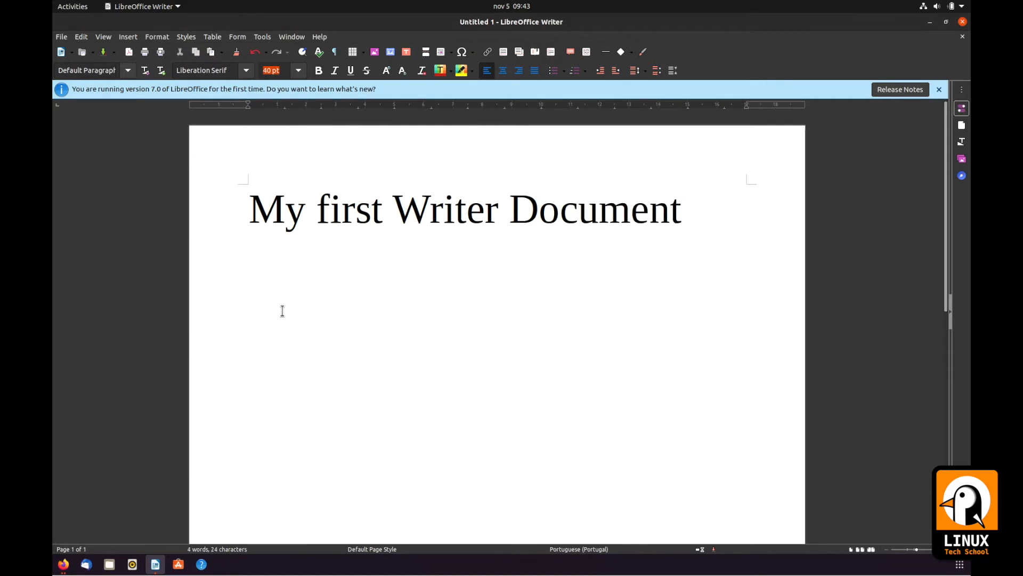
pyautogui.write('!')
# Step: Save the document in the Documents folder as myfirstdocument in ODF Text Document (.odt) format, and close Writer
pyautogui.click(62, 37)
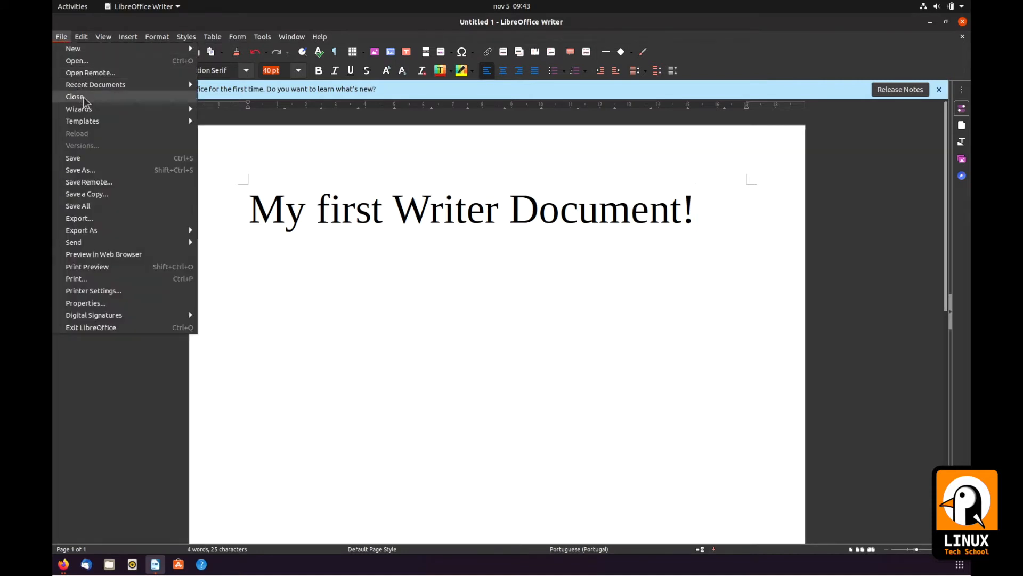
pyautogui.click(92, 172)
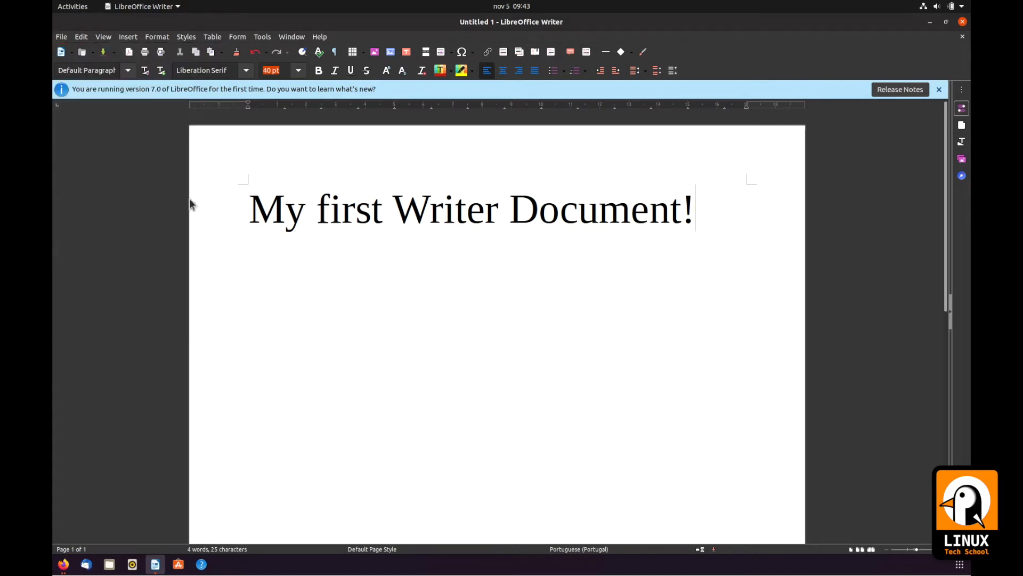
pyautogui.write('myfirstdocument')
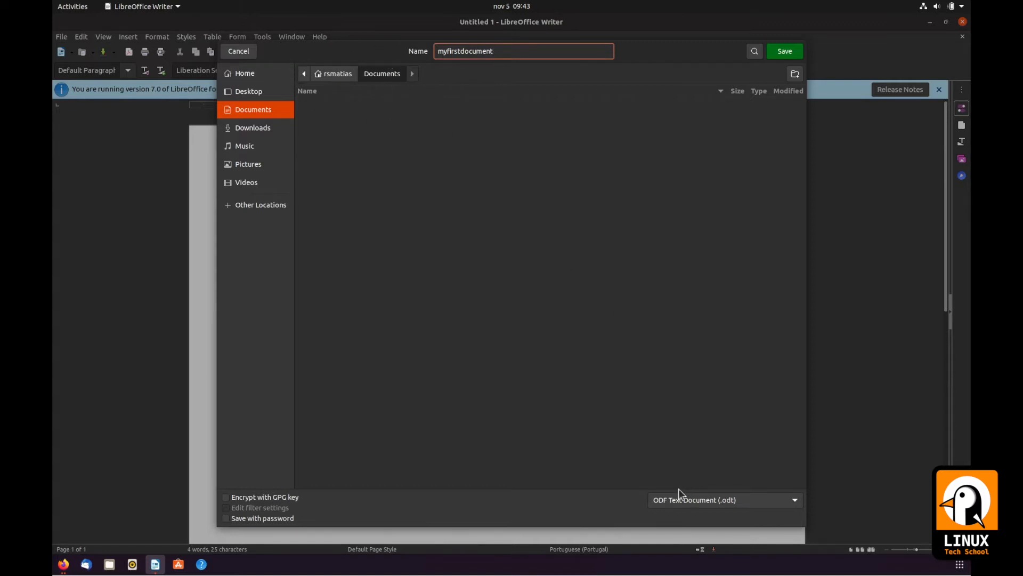
pyautogui.click(783, 53)
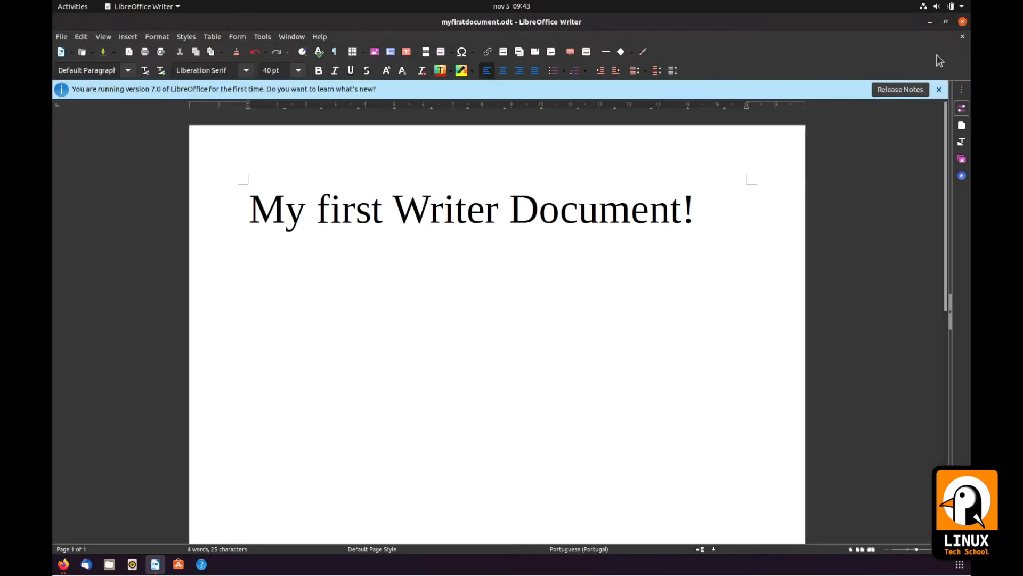
pyautogui.click(962, 22)
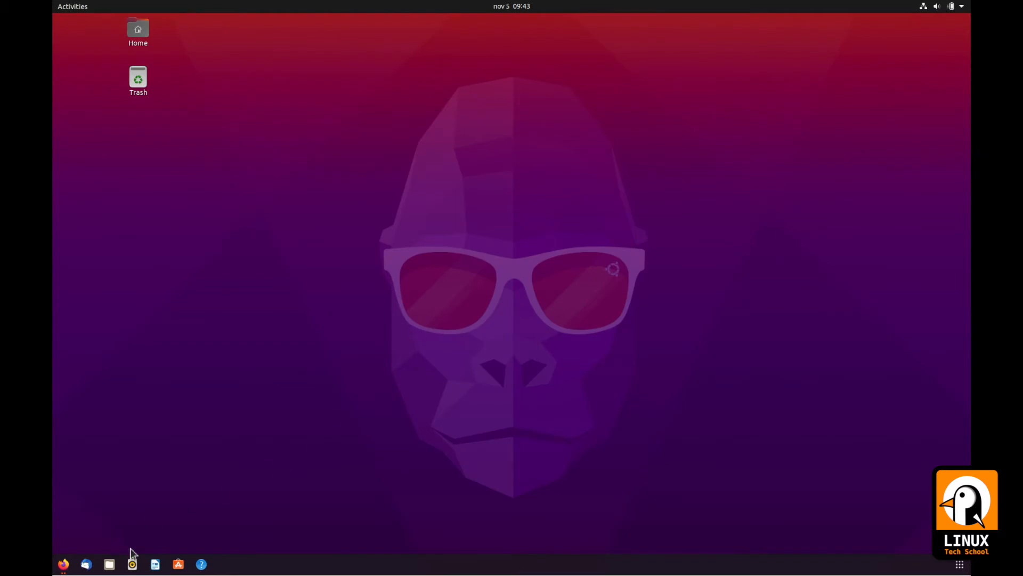
# Step: Open Ubuntu Software, find Audacity in the Music and Audio category and view its preview screenshots
pyautogui.click(179, 565)
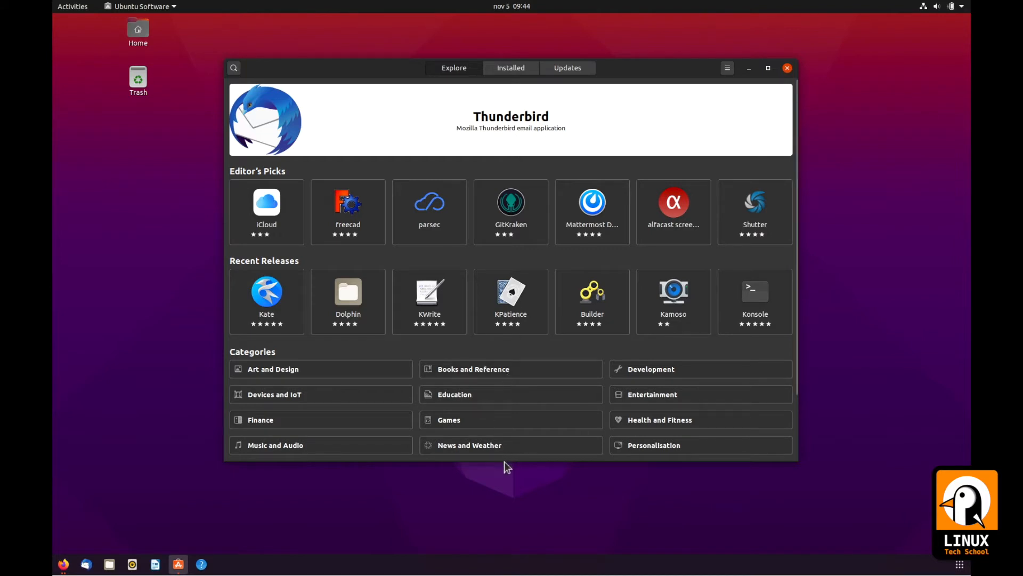
pyautogui.moveTo(505, 462); pyautogui.dragTo(518, 511)
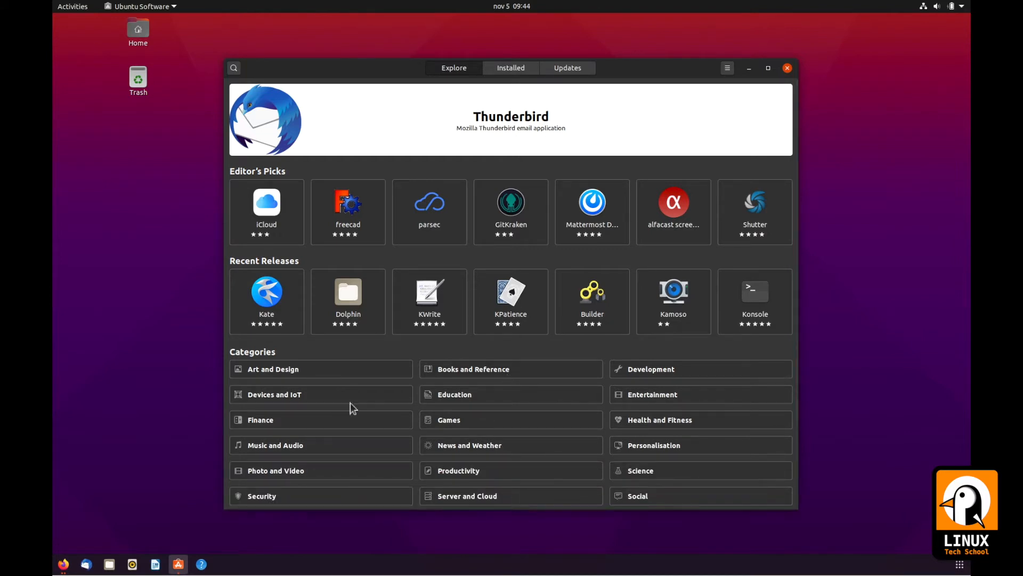
pyautogui.click(288, 446)
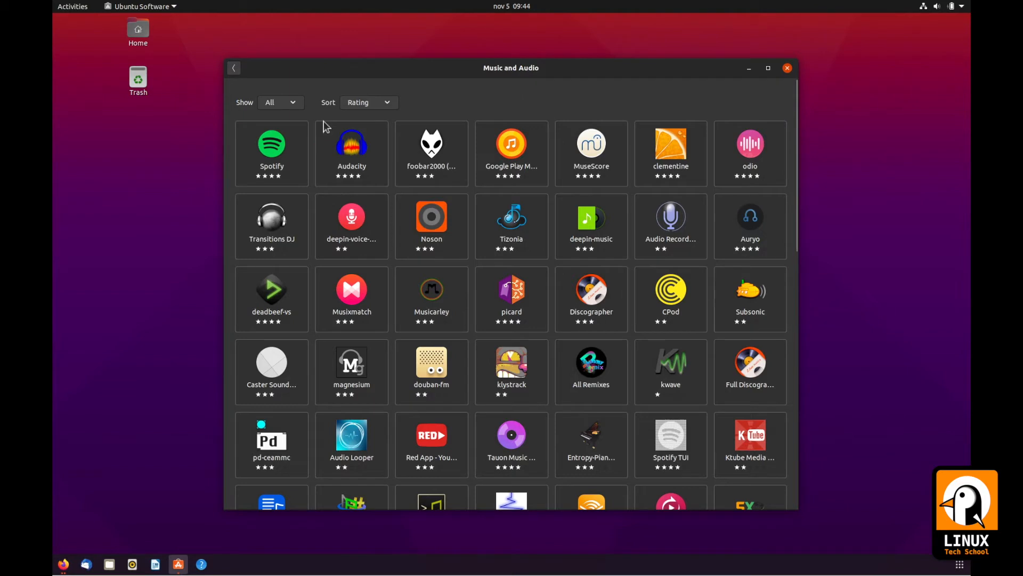
pyautogui.click(350, 160)
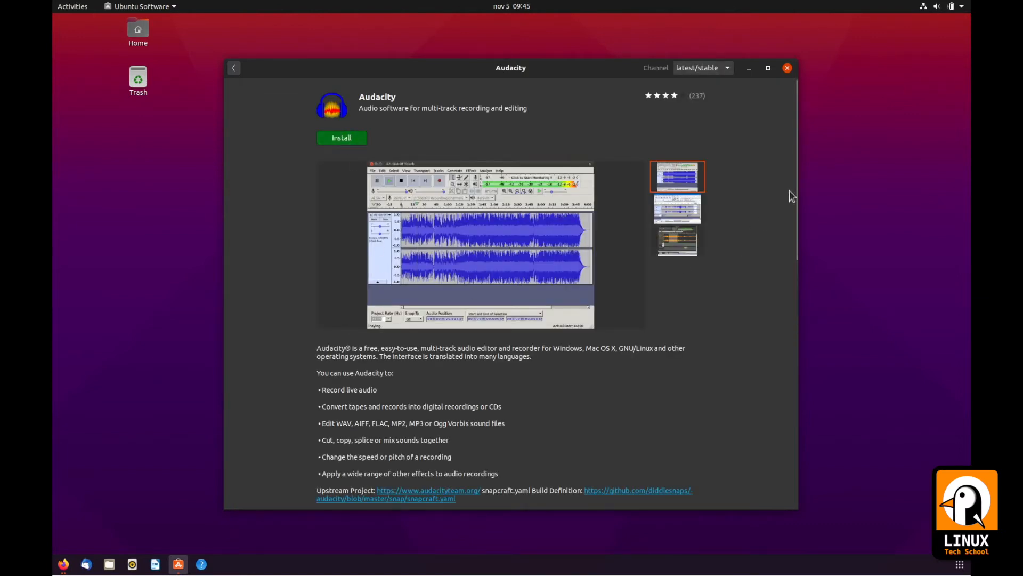
pyautogui.click(670, 215)
pyautogui.click(676, 246)
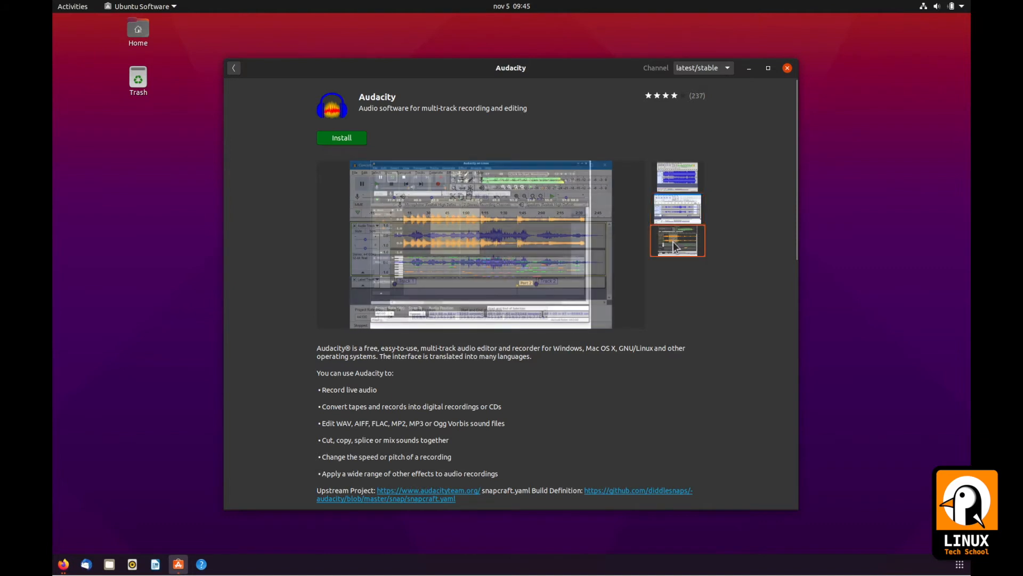
# Step: Install Audacity, authenticating with the account password, and close the software store once the installation finishes
pyautogui.click(339, 139)
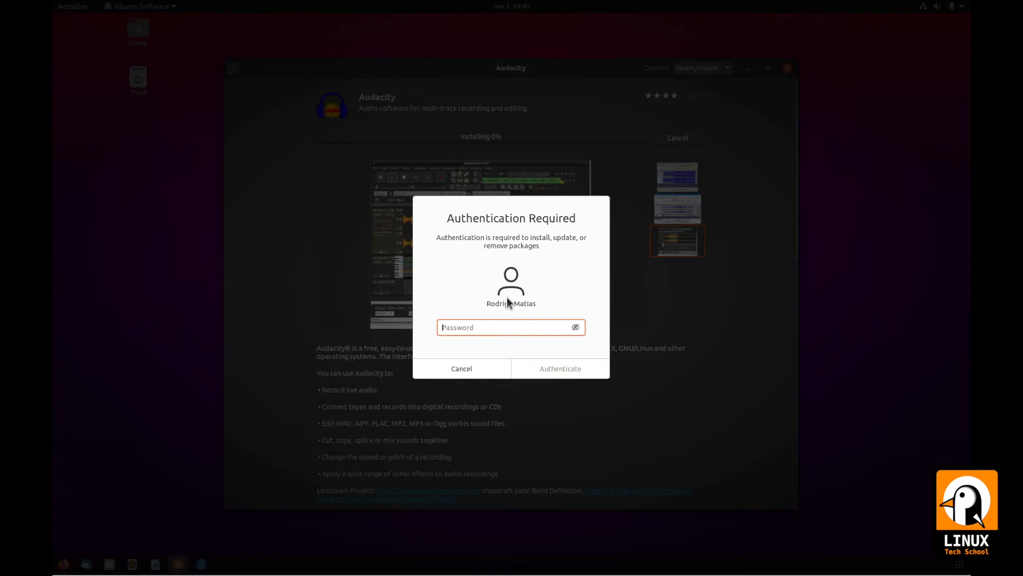
pyautogui.write('••••')
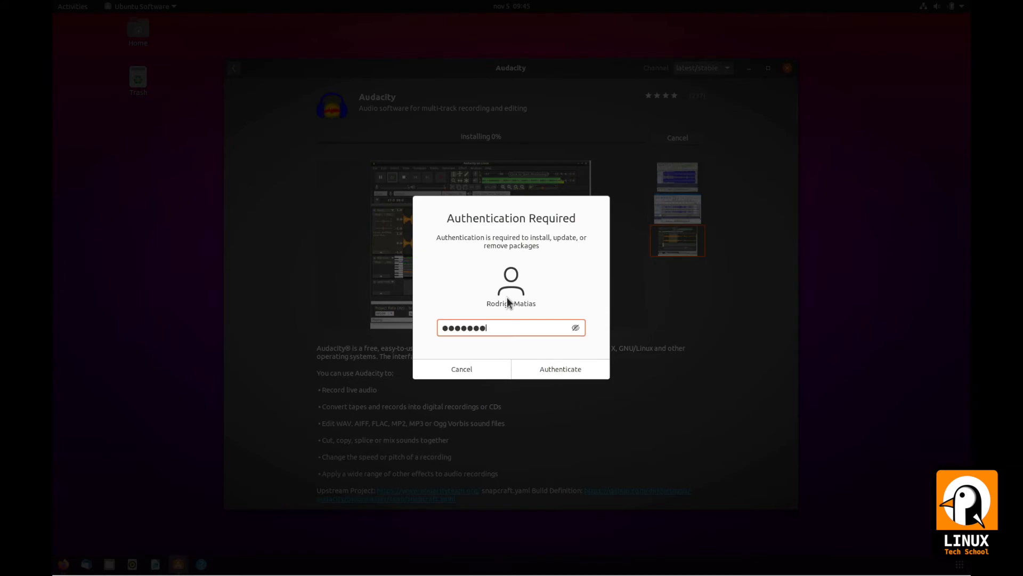
pyautogui.write('••••••')
pyautogui.click(555, 366)
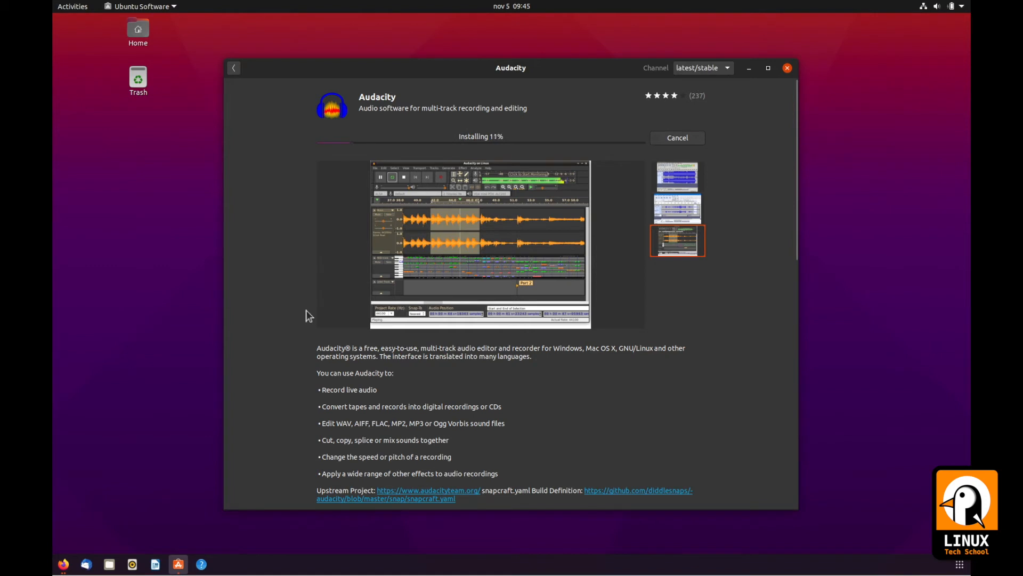
pyautogui.moveTo(555, 346); pyautogui.dragTo(658, 348)
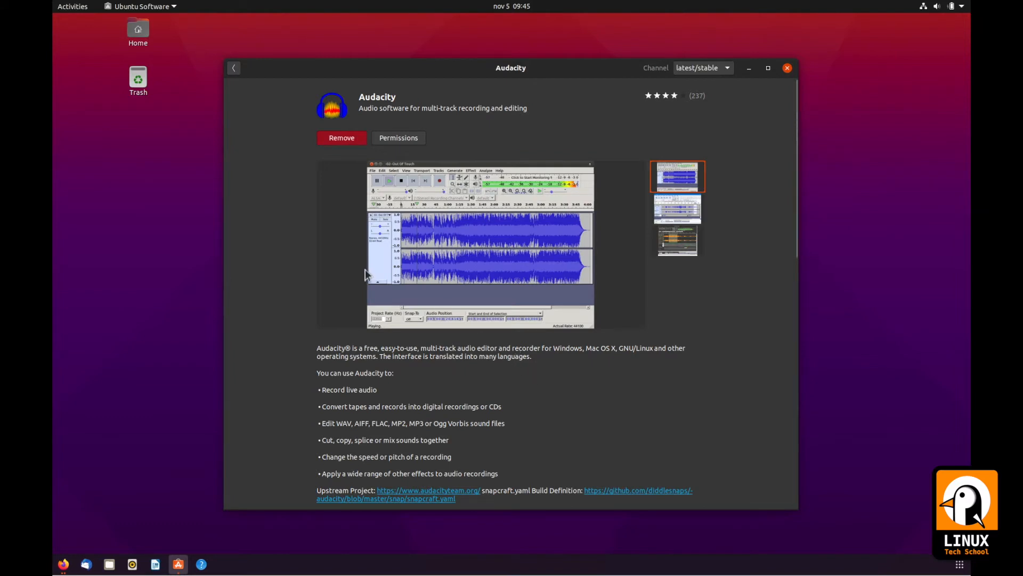
pyautogui.click(788, 68)
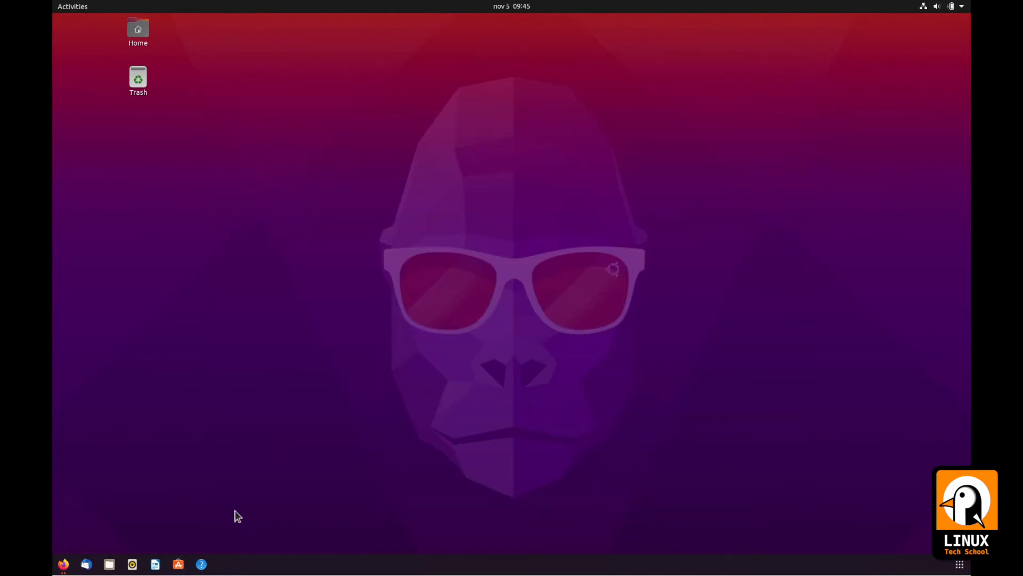
# Step: Find Audacity by searching the applications for "auda", launch it, and quit the two running Firefox windows
pyautogui.click(961, 566)
pyautogui.click(460, 34)
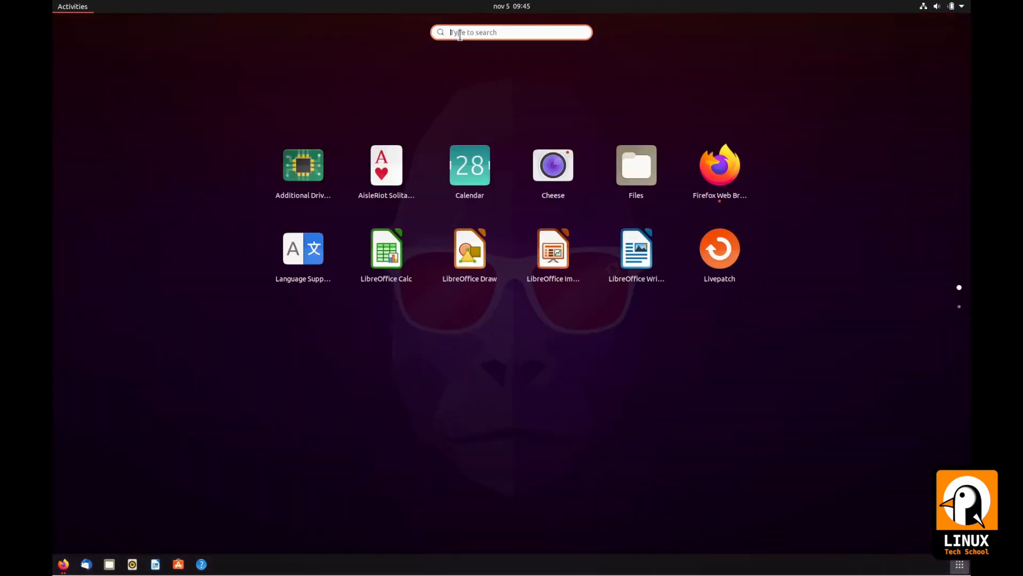
pyautogui.write('auda')
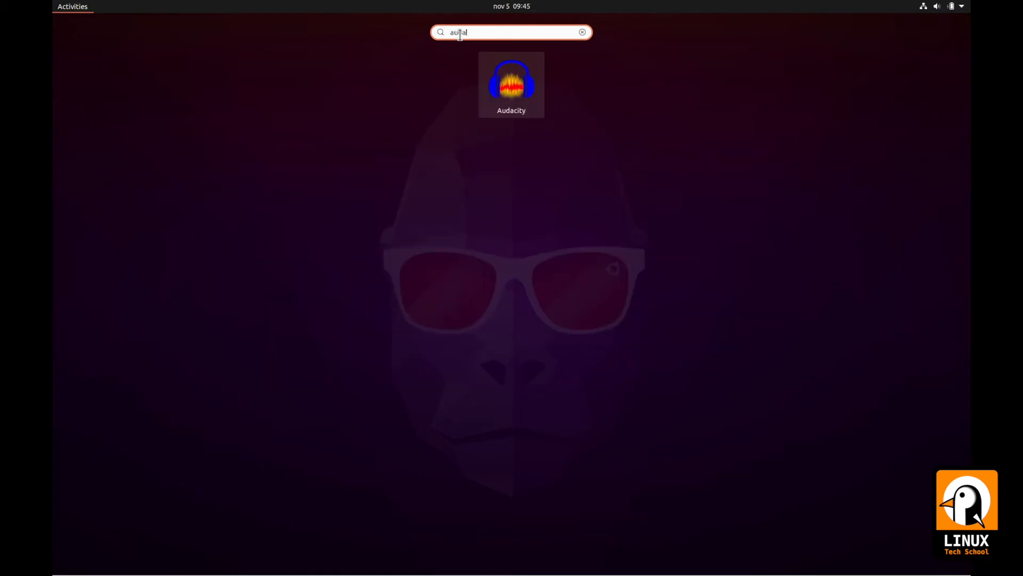
pyautogui.click(510, 86)
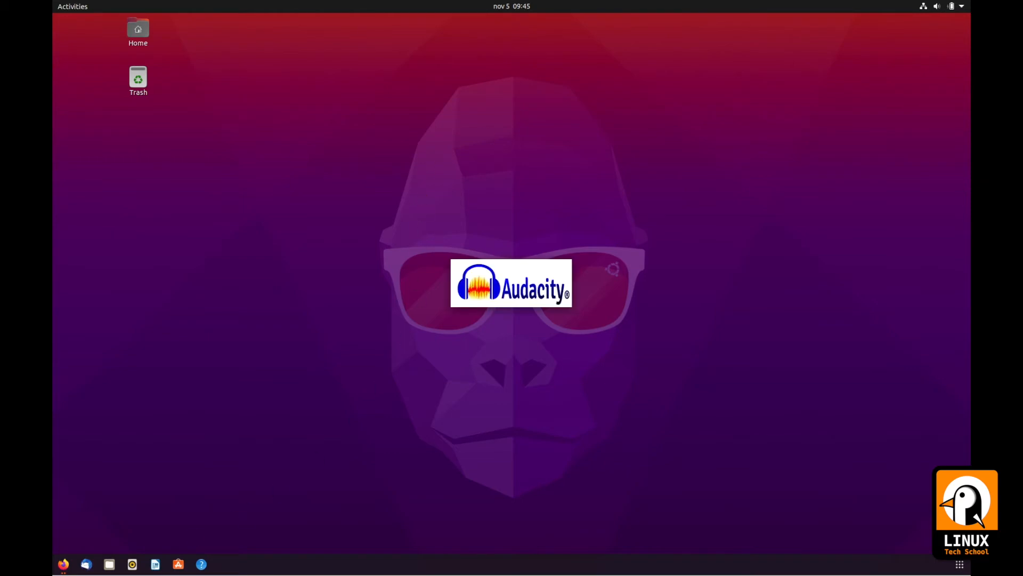
pyautogui.rightClick(64, 563)
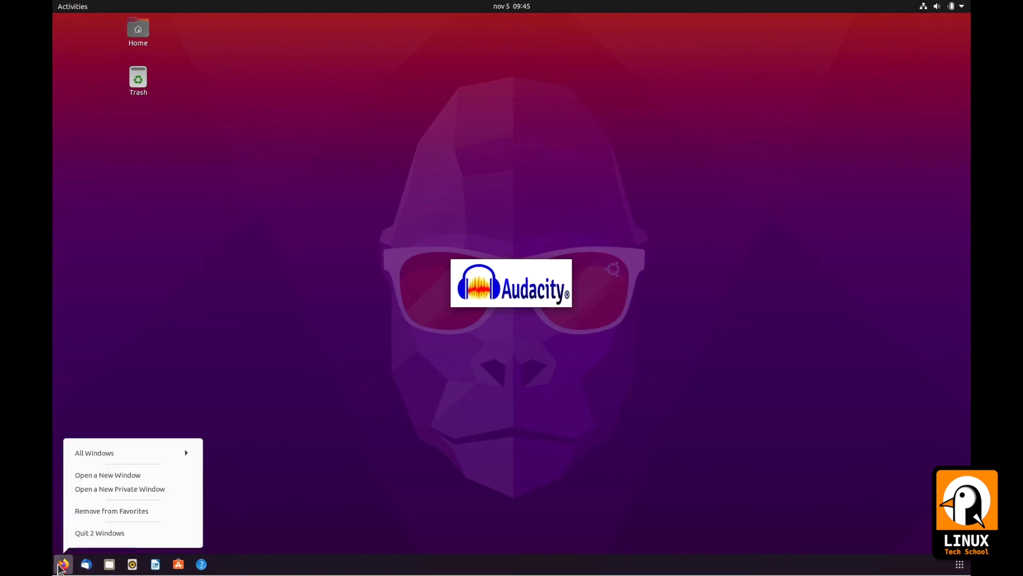
pyautogui.click(93, 535)
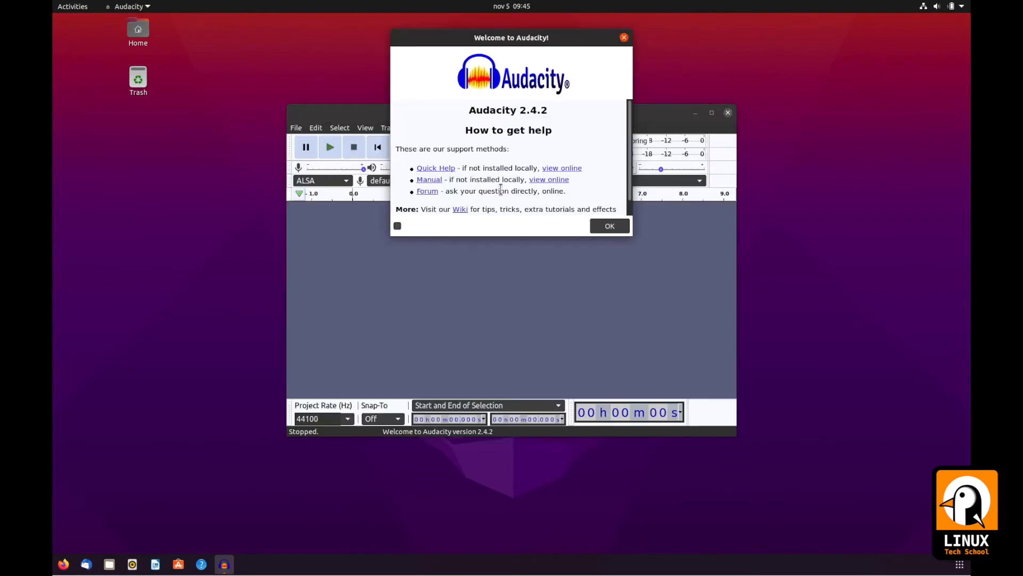
# Step: Read the Audacity welcome message, tick its checkbox, dismiss it and maximize the main window
pyautogui.scroll(-1, 499, 186)
pyautogui.click(398, 226)
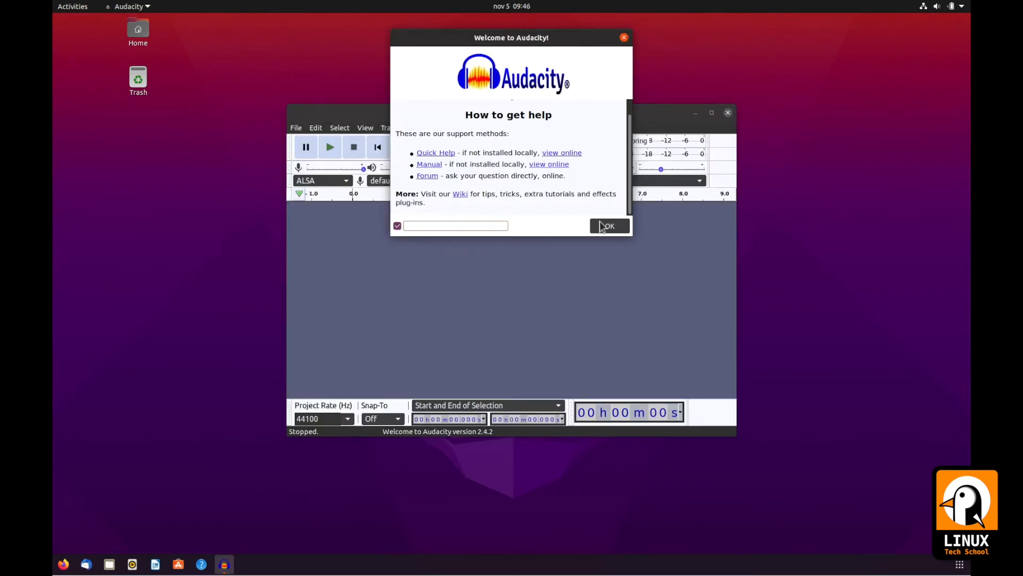
pyautogui.click(608, 226)
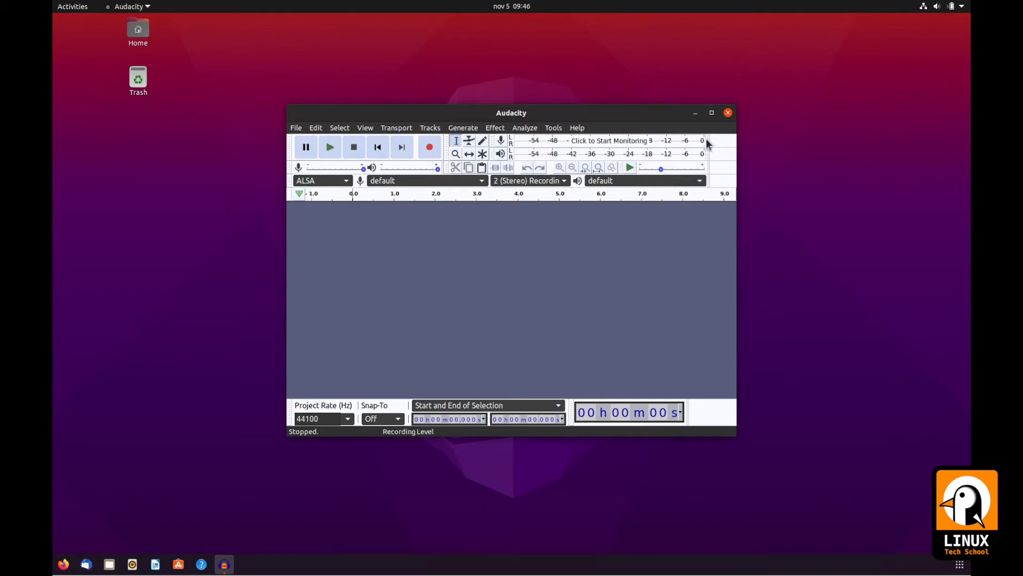
pyautogui.click(711, 113)
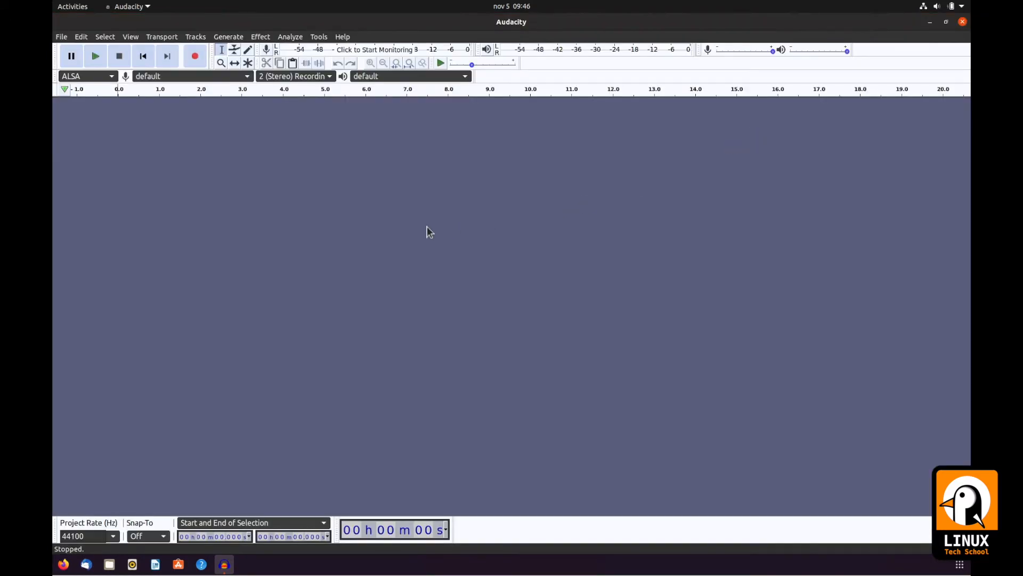
# Step: Start a new Audacity project and generate a 30-second sine tone at 440 Hz with amplitude 0.8
pyautogui.click(63, 37)
pyautogui.click(75, 49)
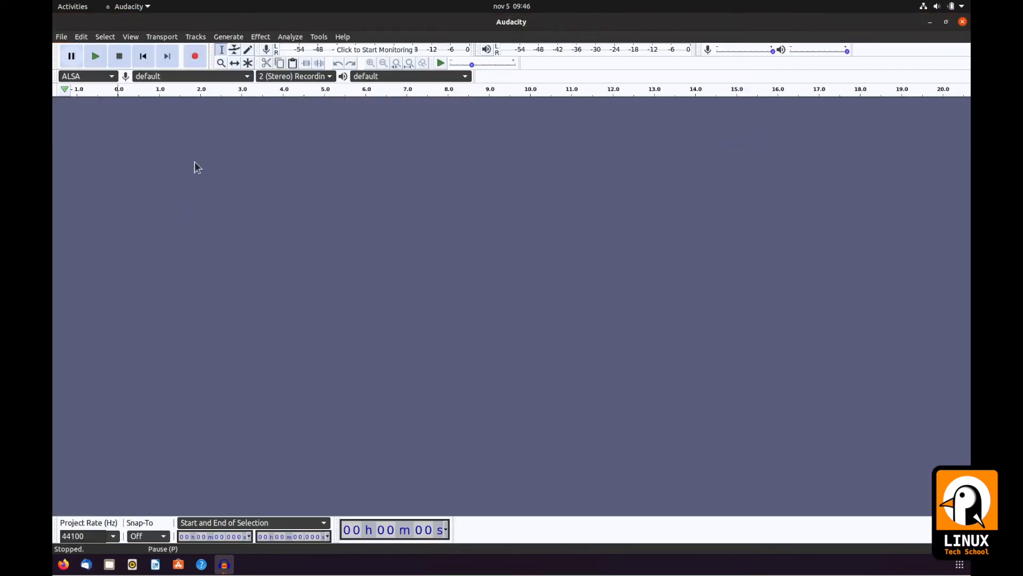
pyautogui.click(229, 37)
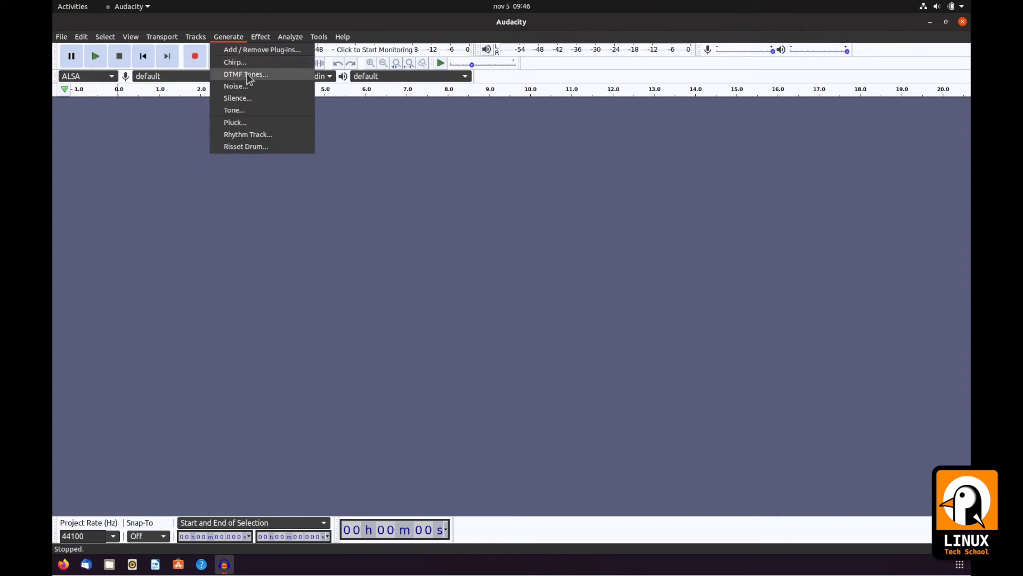
pyautogui.click(234, 111)
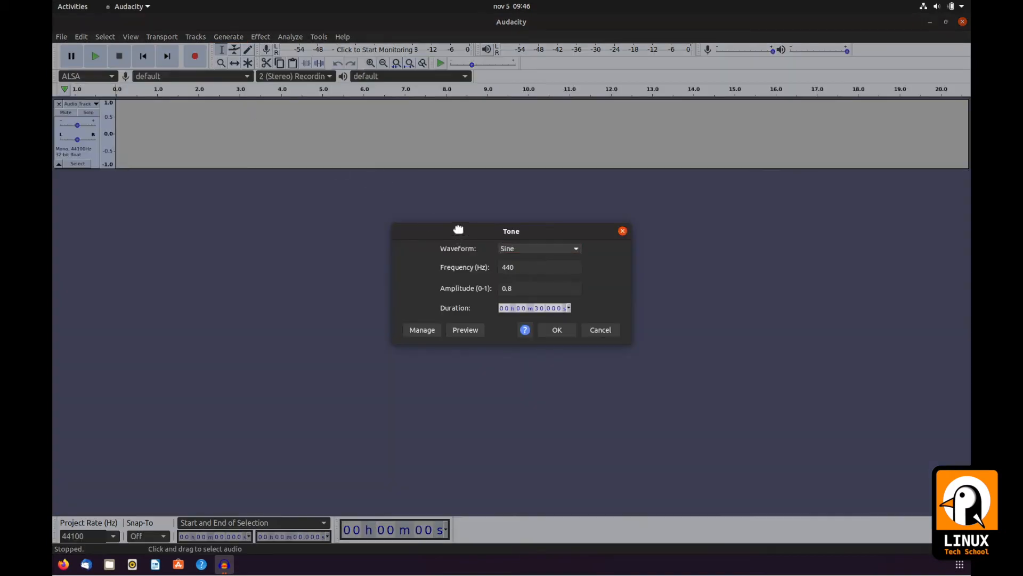
pyautogui.press('Escape')
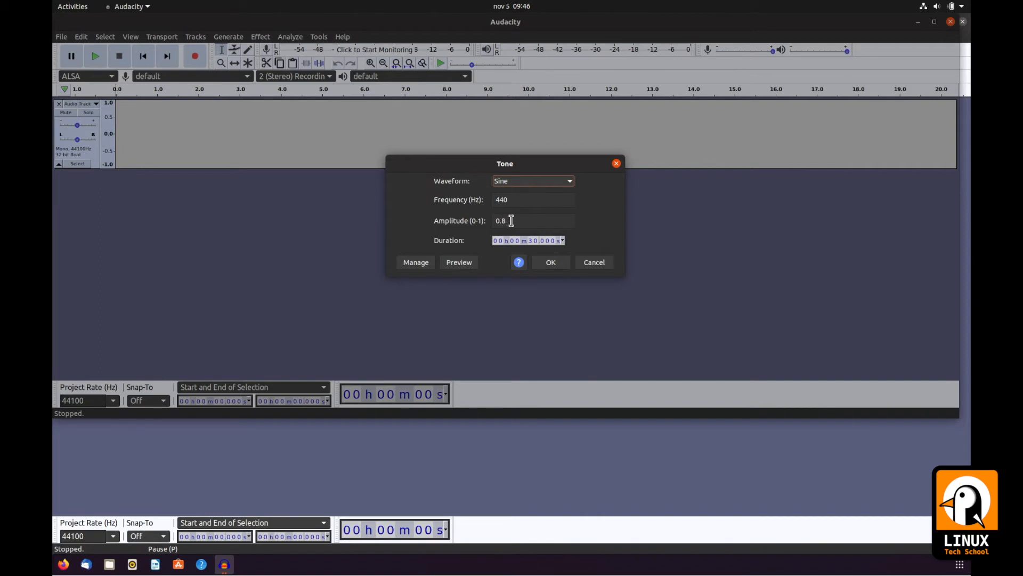
pyautogui.click(549, 262)
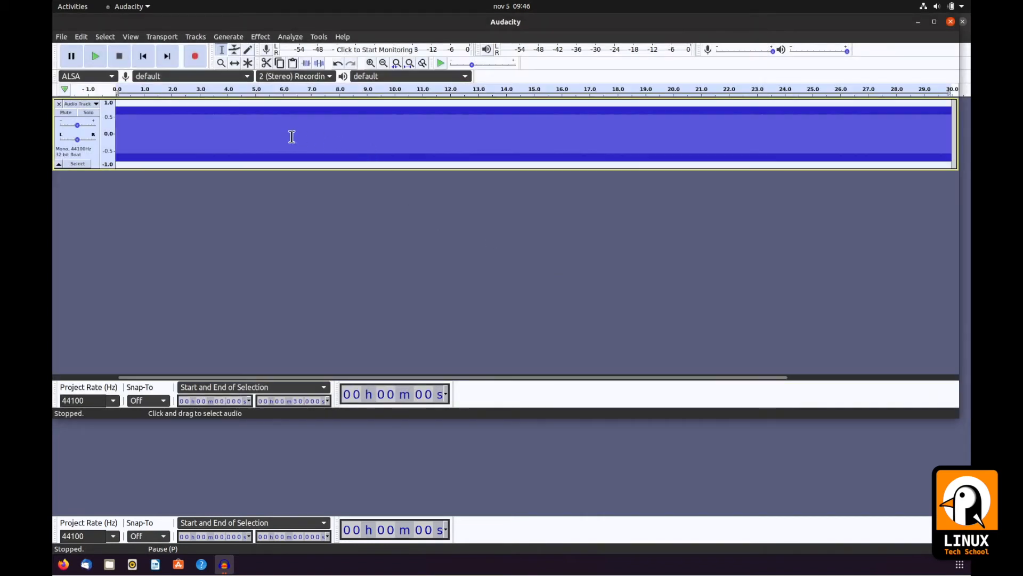
# Step: Select the tone from about 1.39 to 1.65 seconds and zoom in until individual sine cycles can be examined
pyautogui.moveTo(156, 129); pyautogui.dragTo(163, 129)
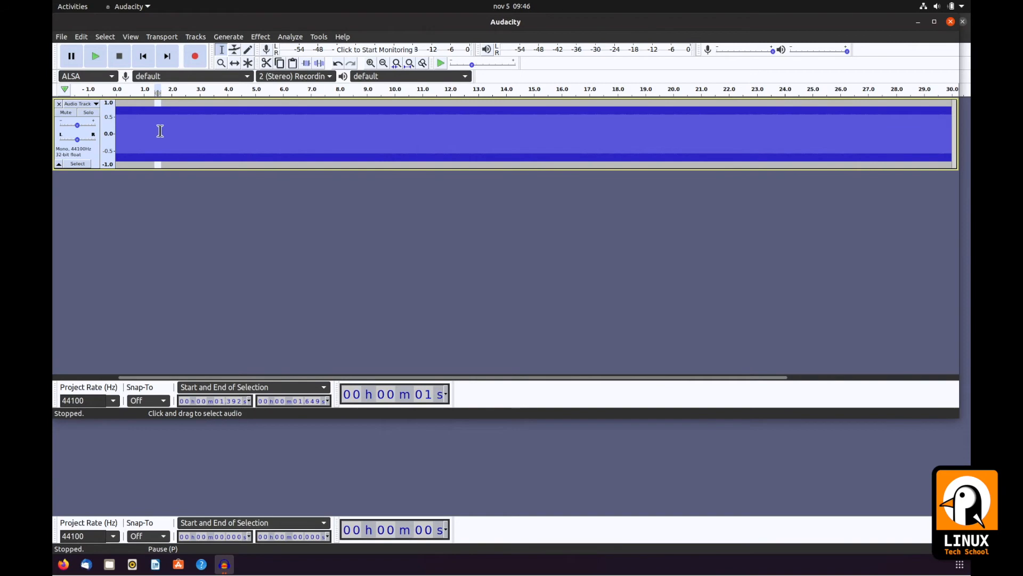
pyautogui.press('super')
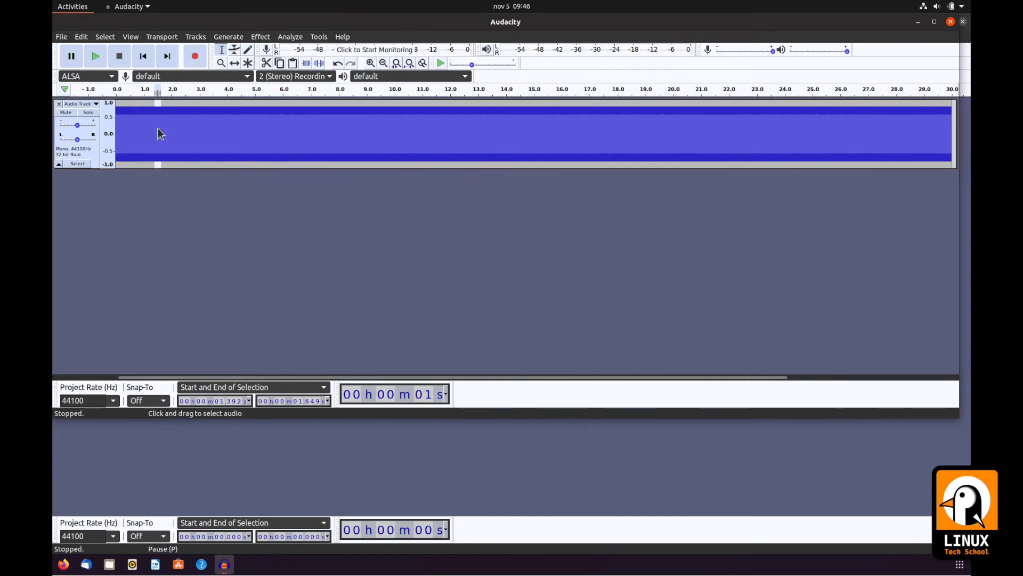
pyautogui.click(360, 187)
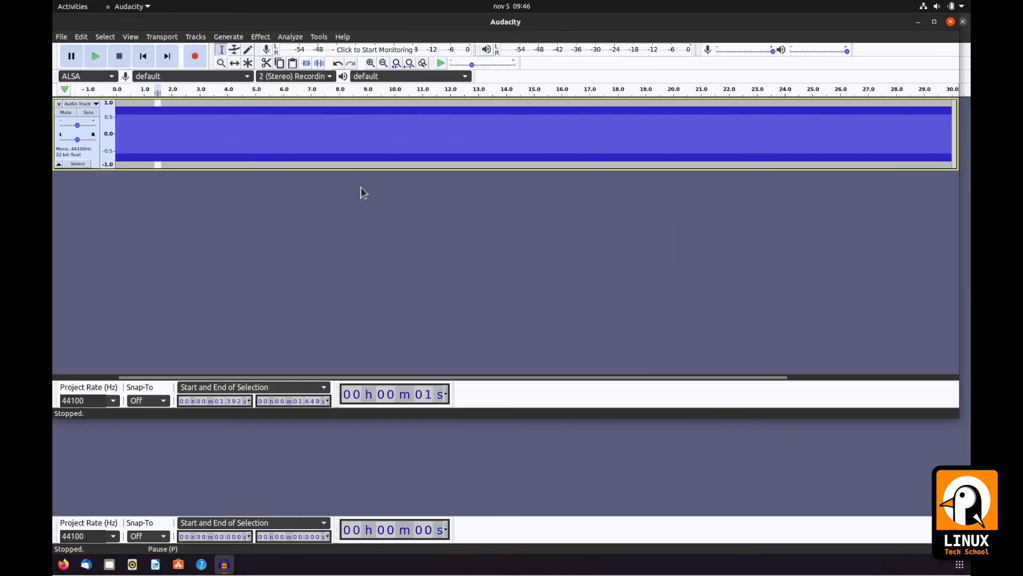
pyautogui.click(371, 63)
pyautogui.click(370, 63)
pyautogui.click(370, 63)
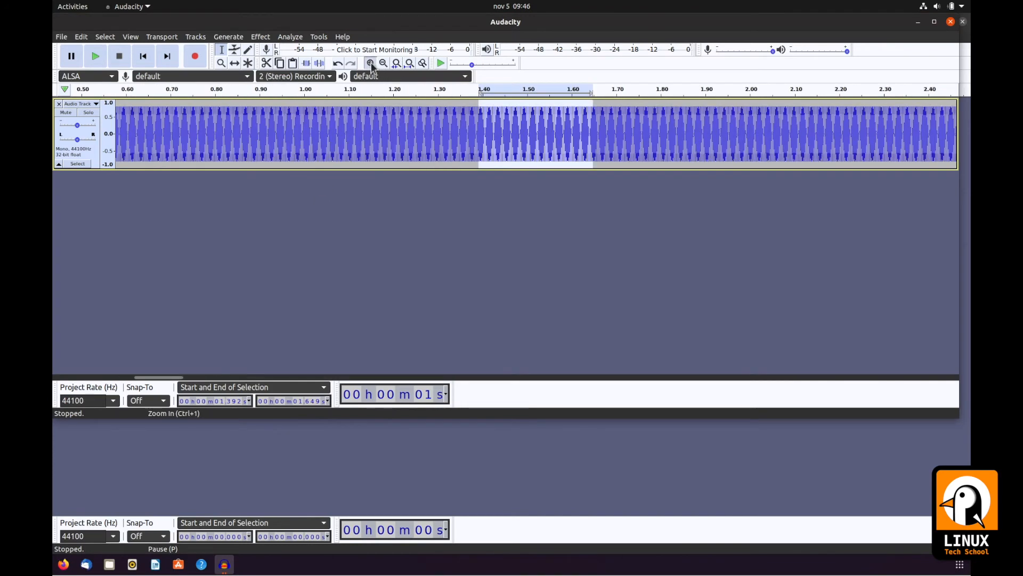
pyautogui.click(370, 64)
pyautogui.click(371, 63)
pyautogui.click(370, 63)
pyautogui.click(371, 63)
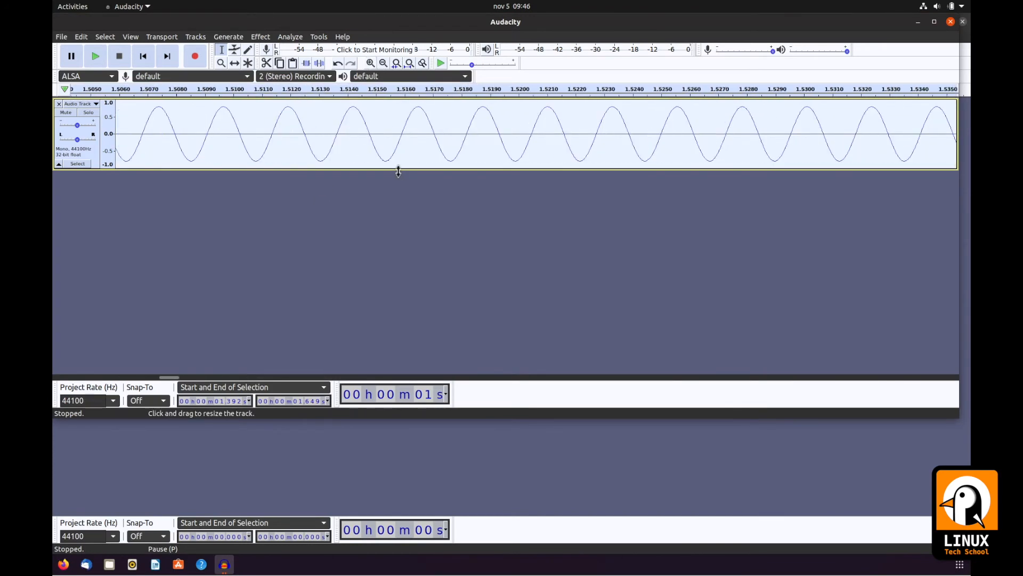
# Step: Make the audio track about three times taller and magnify the waveform further to examine its individual samples
pyautogui.moveTo(399, 173); pyautogui.dragTo(418, 308)
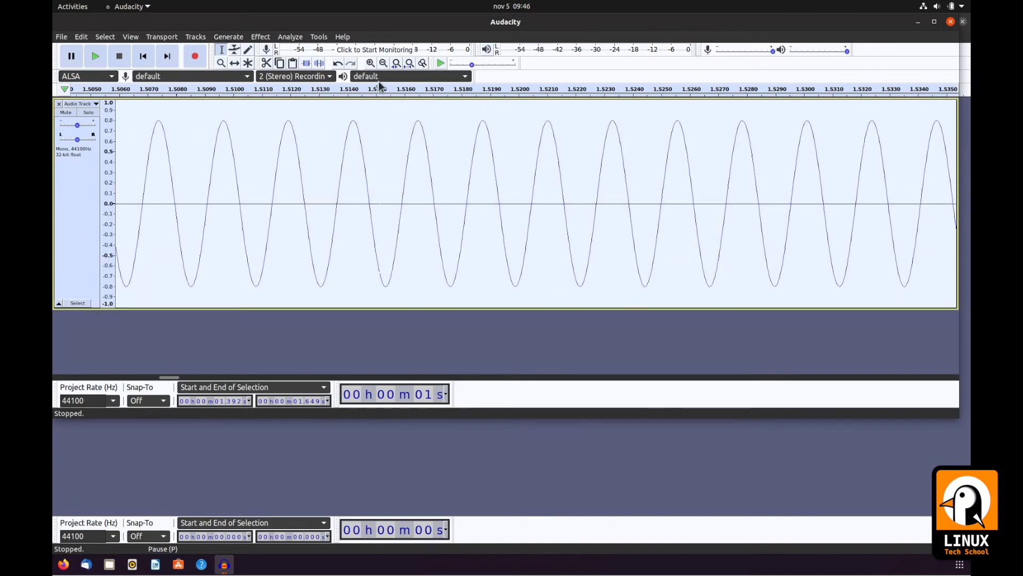
pyautogui.click(373, 63)
pyautogui.click(373, 64)
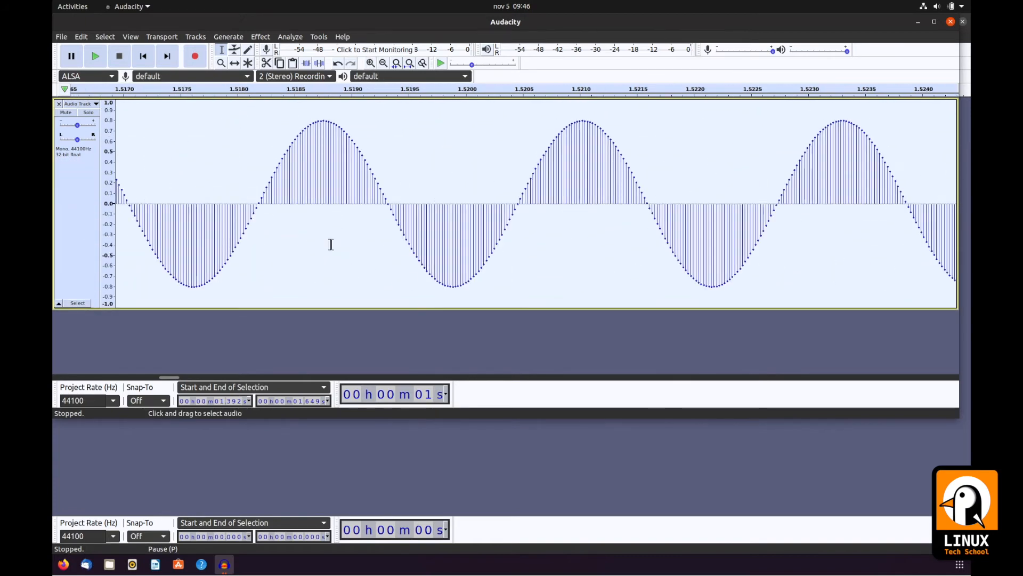
pyautogui.click(371, 64)
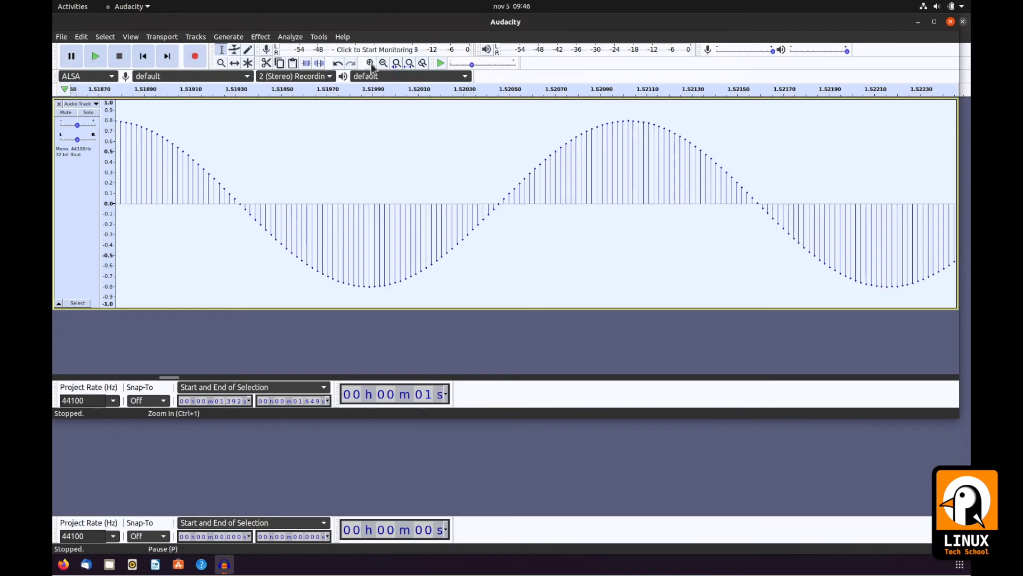
pyautogui.click(370, 63)
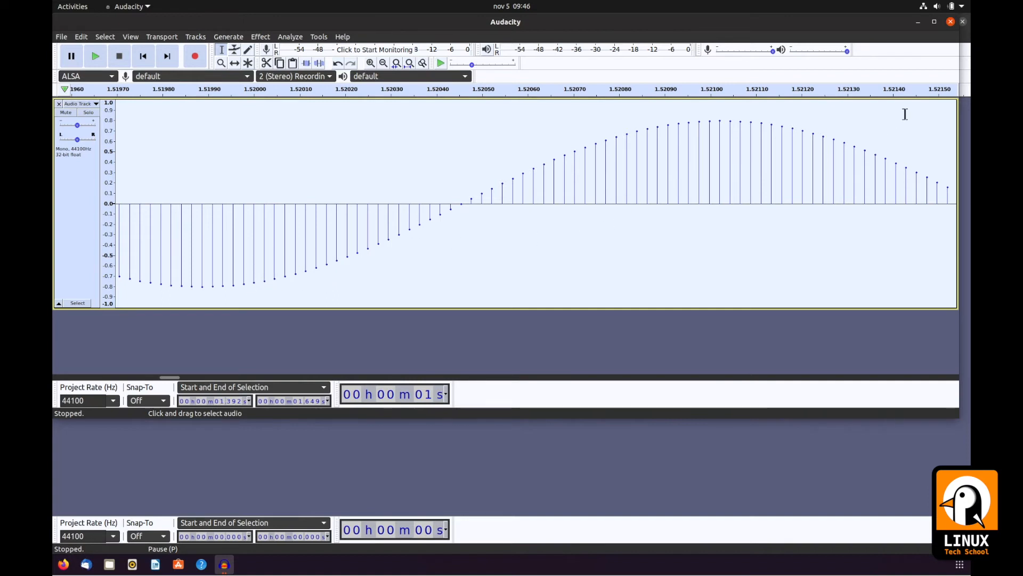
# Step: Start exporting the tone as MP3 with the preset quality set to Extreme, 220-260 kbps
pyautogui.click(62, 36)
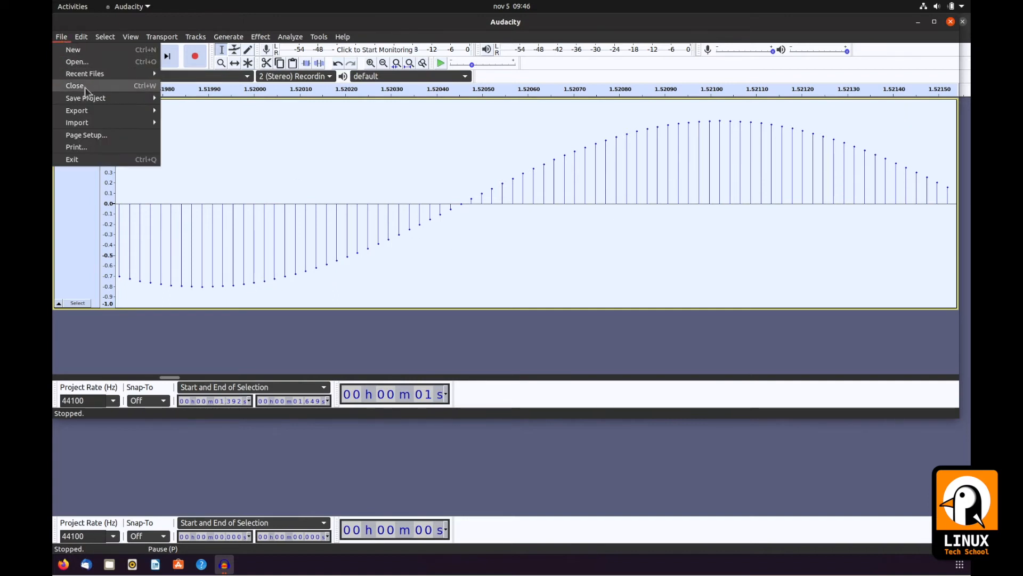
pyautogui.moveTo(130, 101)
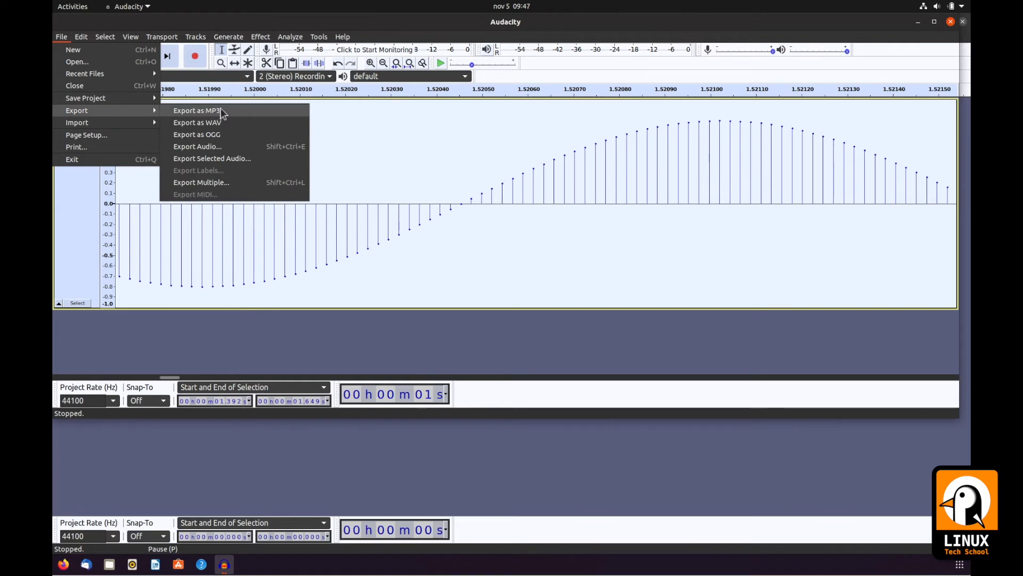
pyautogui.click(206, 113)
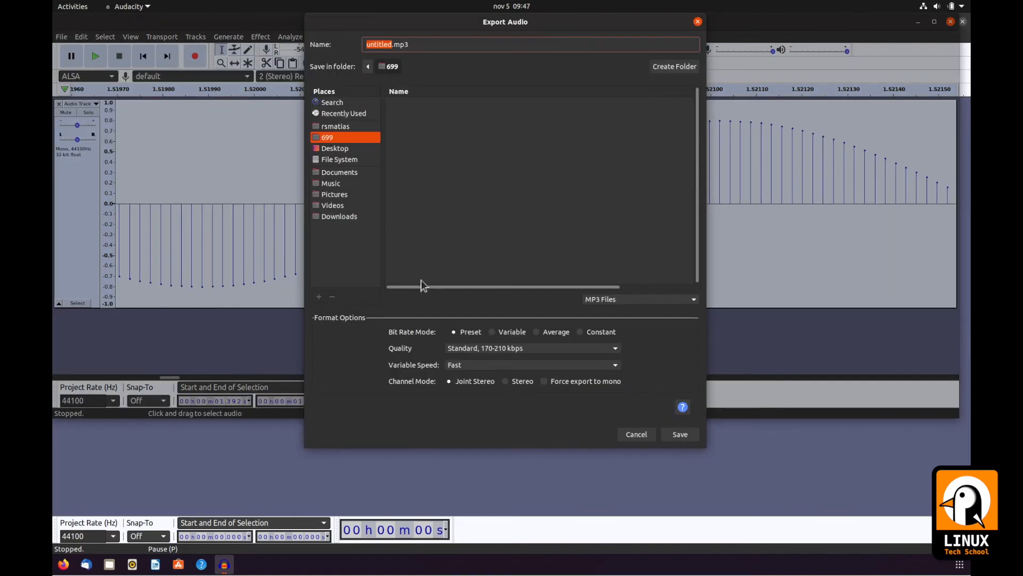
pyautogui.click(514, 349)
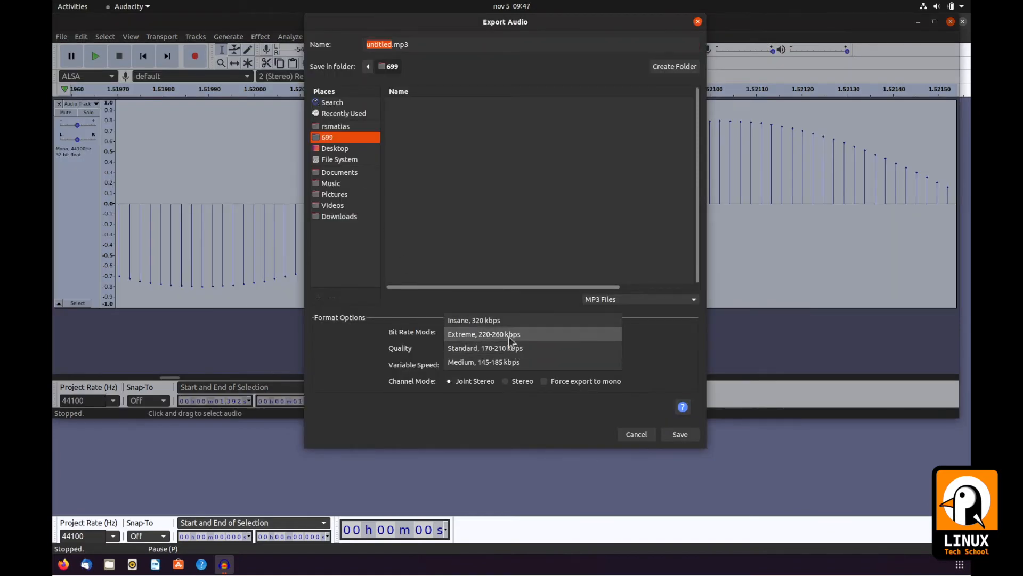
pyautogui.click(510, 334)
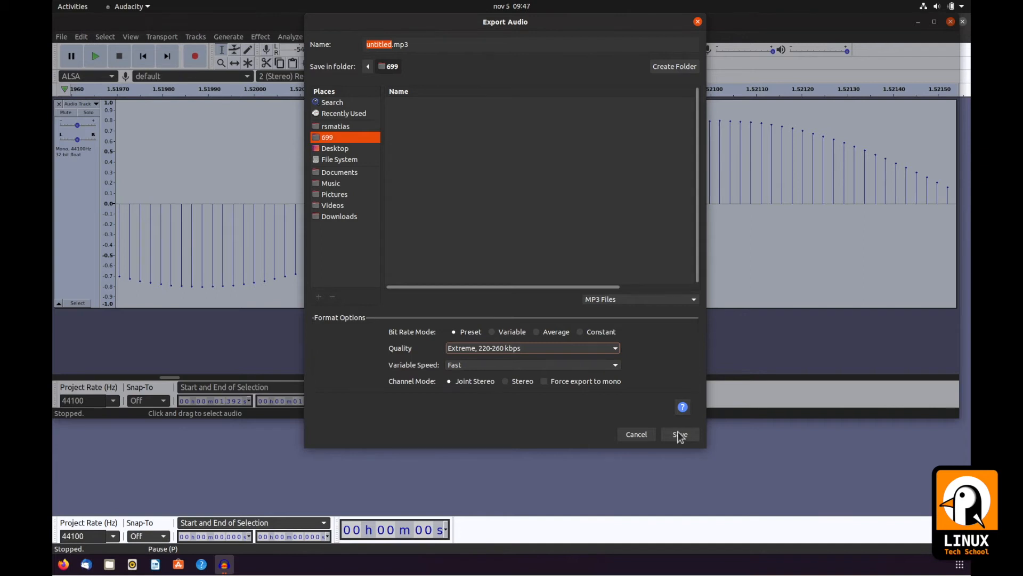
# Step: Name the export myfirstsinewave440Hz.mp3 and save it with all metadata tags left blank
pyautogui.click(382, 44)
pyautogui.moveTo(393, 45); pyautogui.dragTo(347, 46)
pyautogui.press('Left')
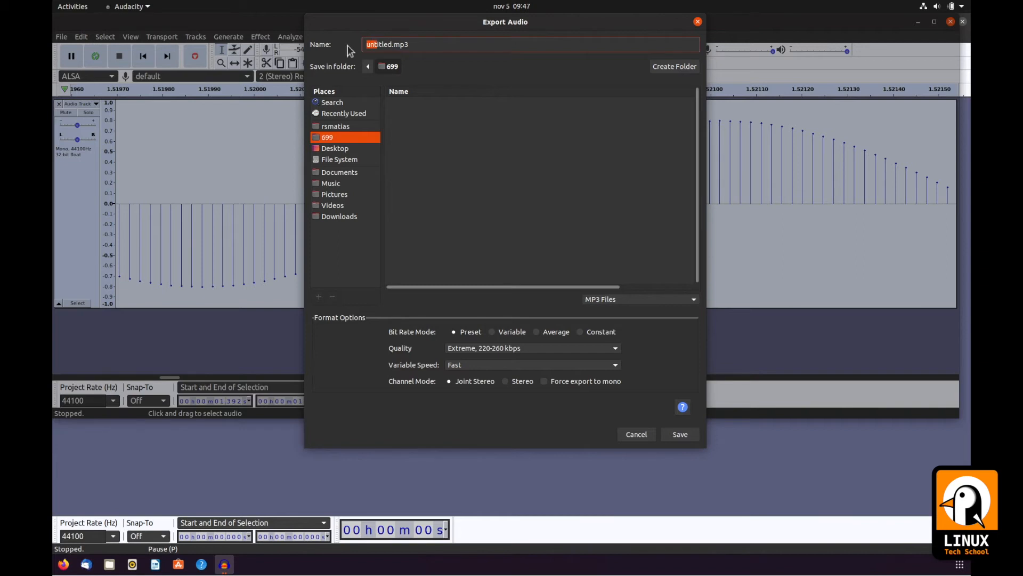
pyautogui.write('myfirstsinewave440Hz')
pyautogui.click(686, 440)
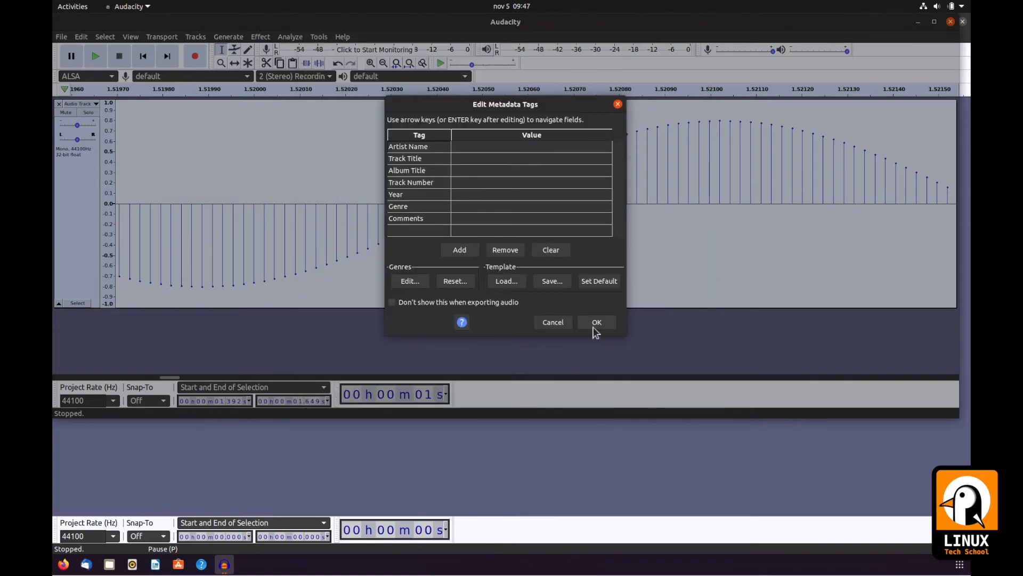
pyautogui.click(596, 324)
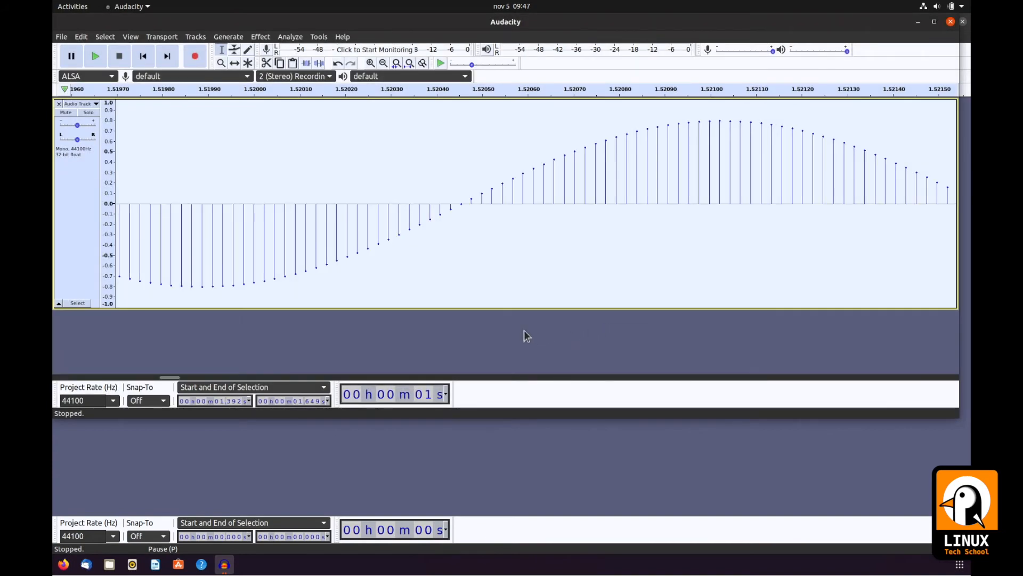
# Step: Close Audacity without saving the project, then launch Rhythmbox and move its window toward the middle of the desktop
pyautogui.click(962, 21)
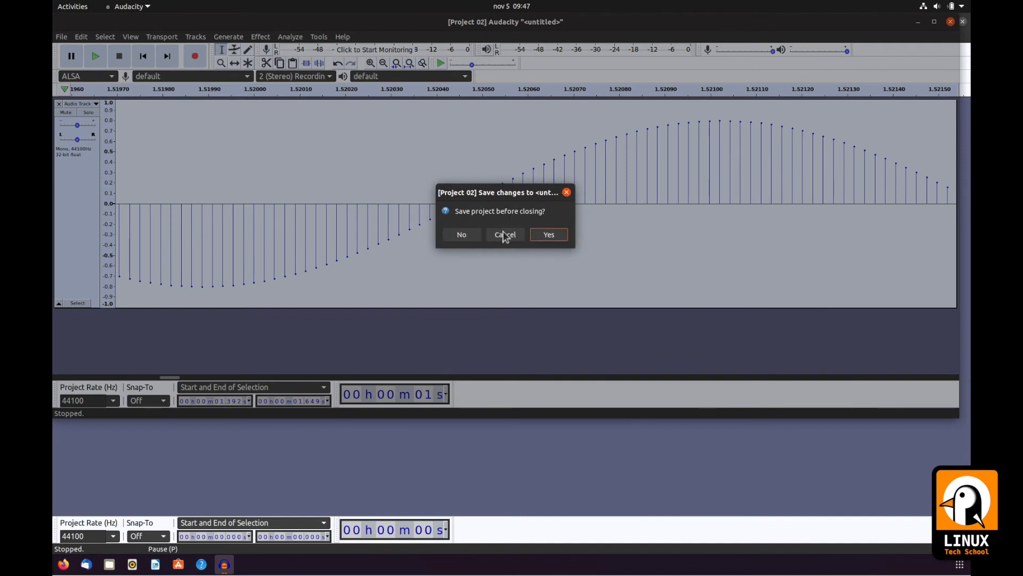
pyautogui.click(459, 235)
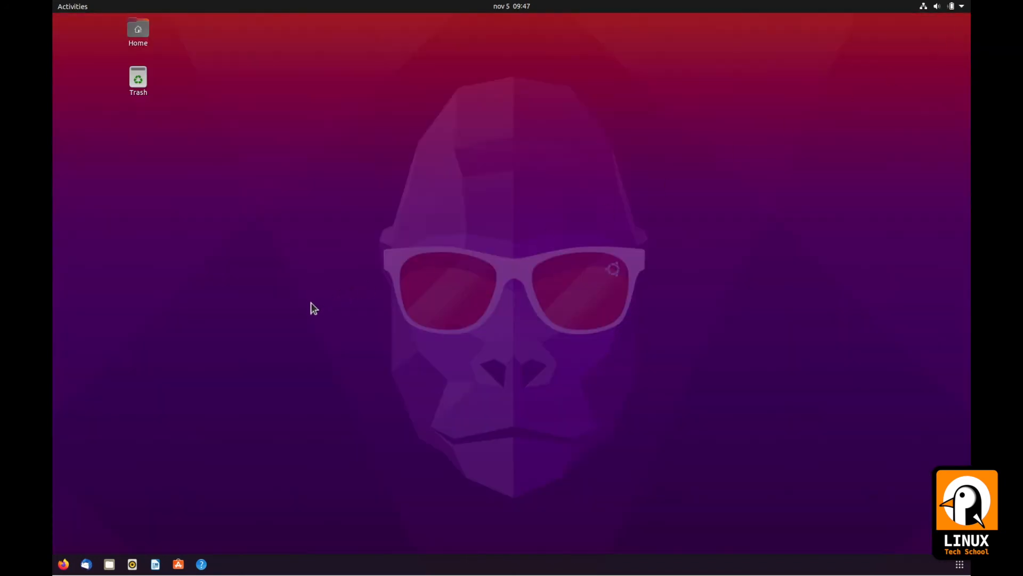
pyautogui.click(133, 563)
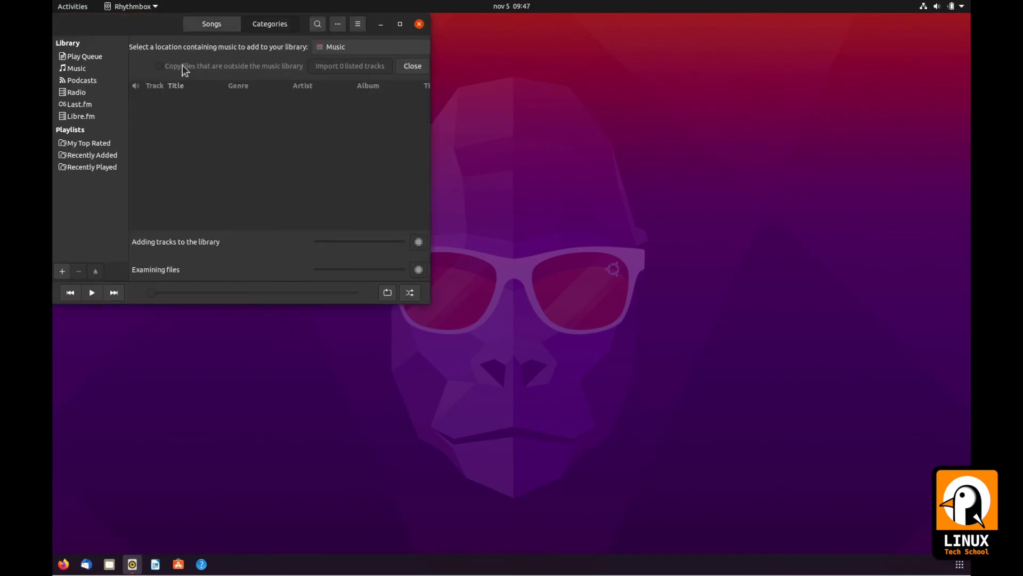
pyautogui.moveTo(150, 29); pyautogui.dragTo(418, 97)
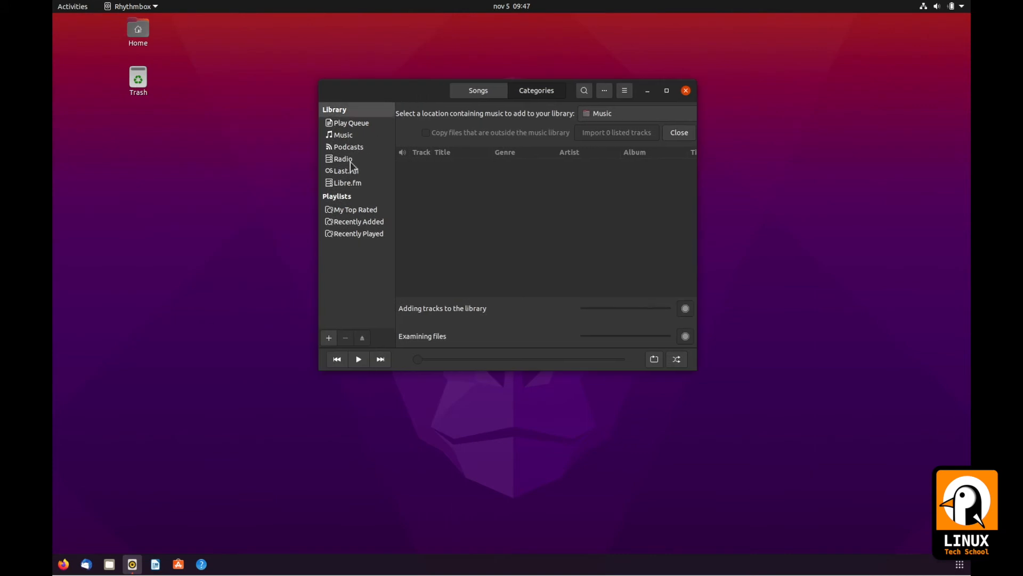
# Step: Try the Documents and Downloads folders as the location for adding music to the Rhythmbox library
pyautogui.click(344, 137)
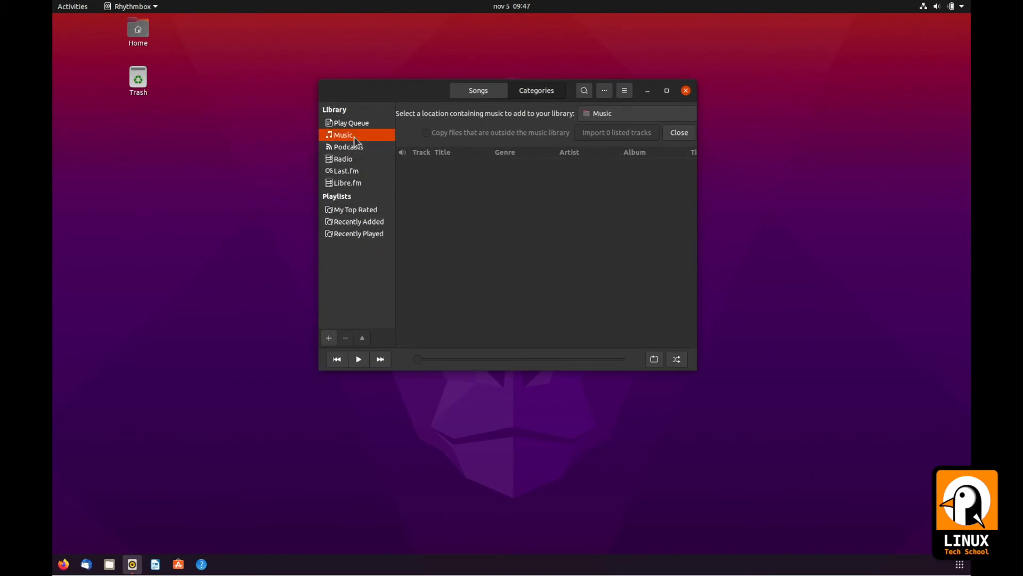
pyautogui.click(603, 118)
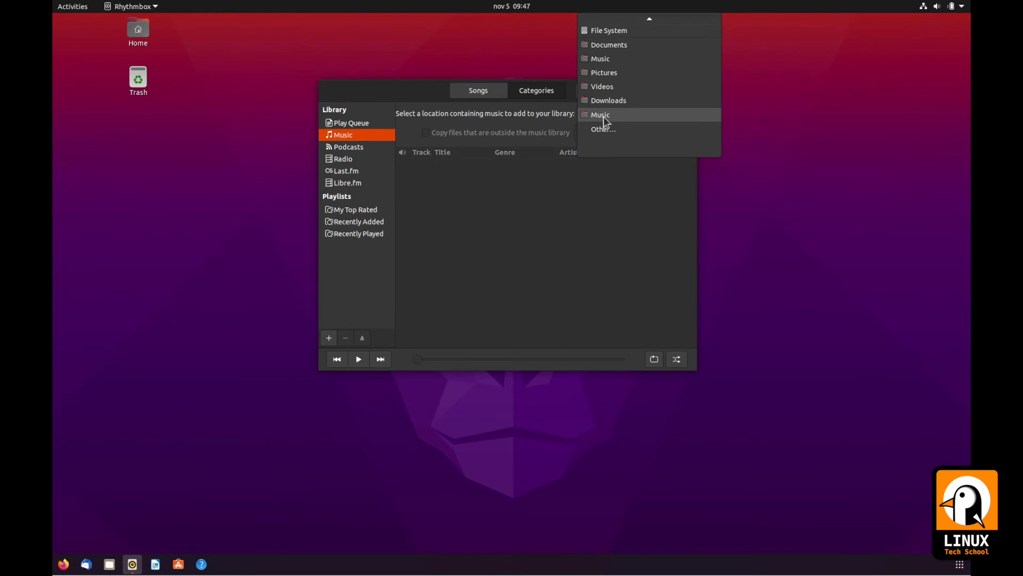
pyautogui.click(606, 50)
pyautogui.click(596, 114)
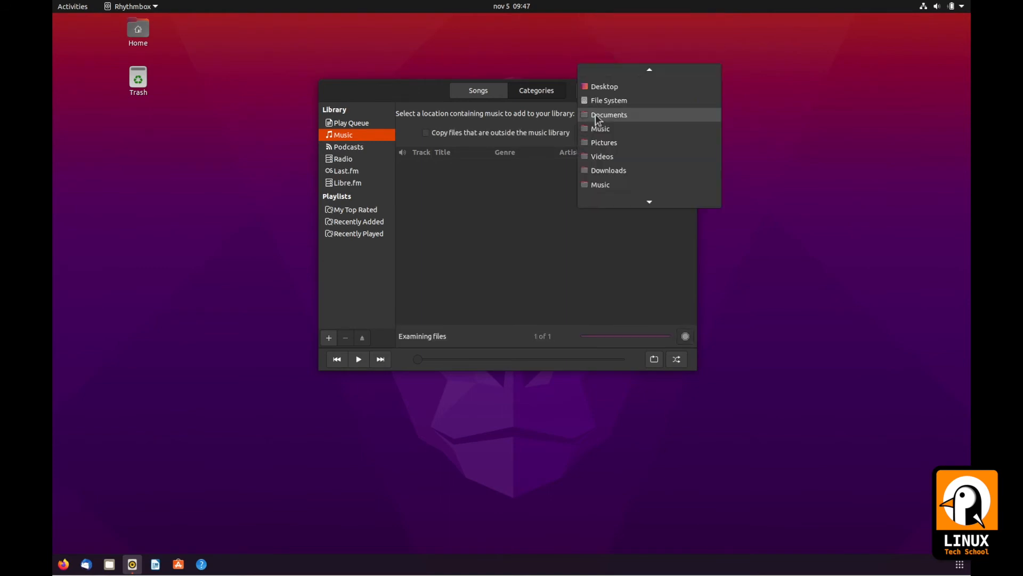
pyautogui.click(595, 171)
# Step: Set the music import location to the snap/audacity/current folder inside the home folder
pyautogui.click(613, 114)
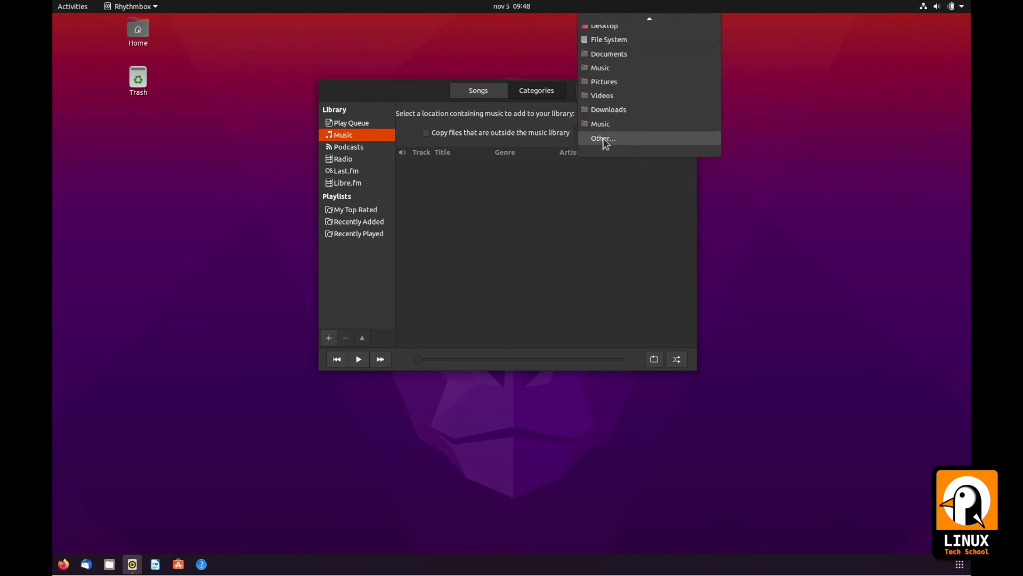
pyautogui.click(604, 139)
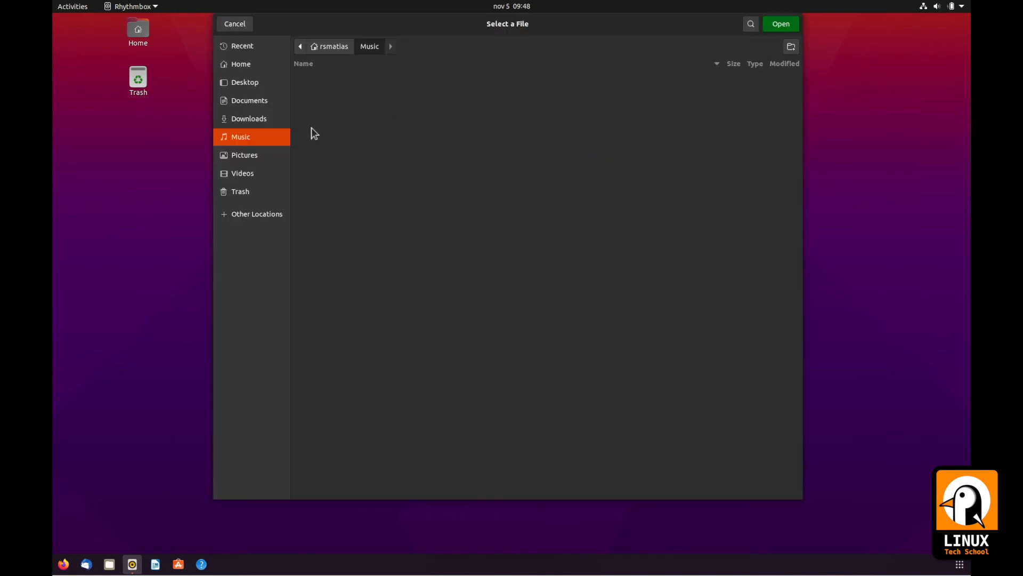
pyautogui.click(246, 64)
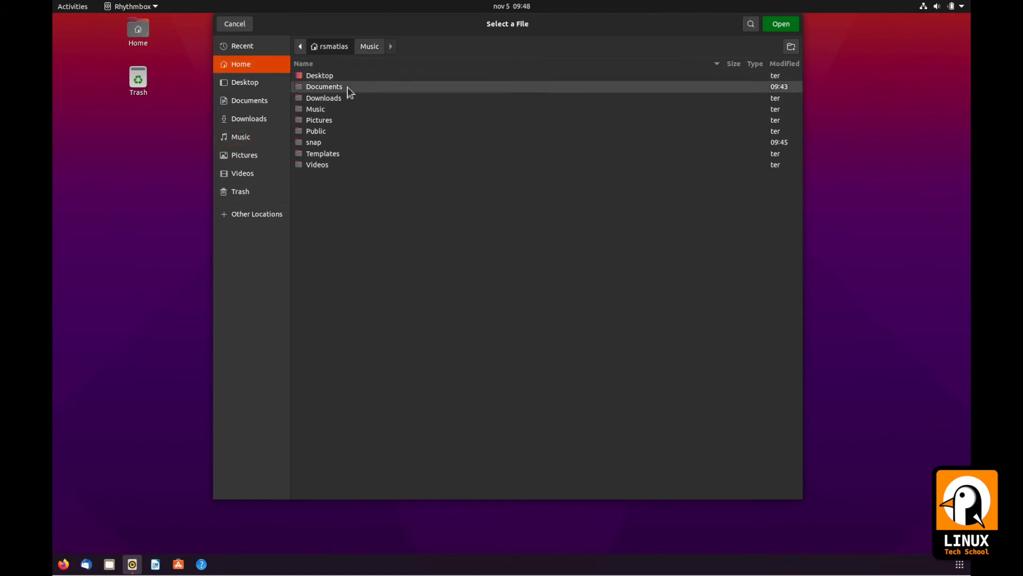
pyautogui.click(318, 146)
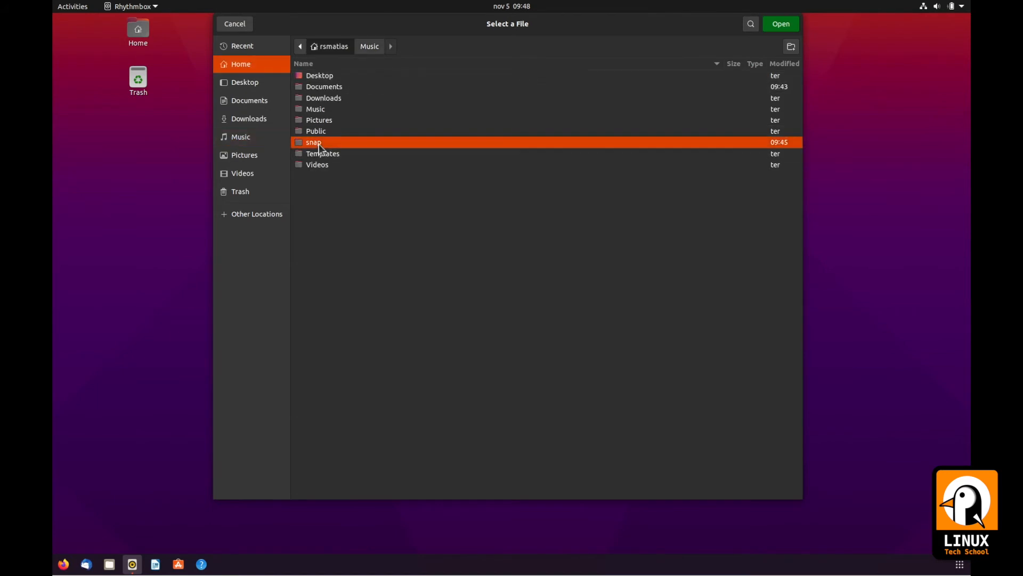
pyautogui.doubleClick(312, 146)
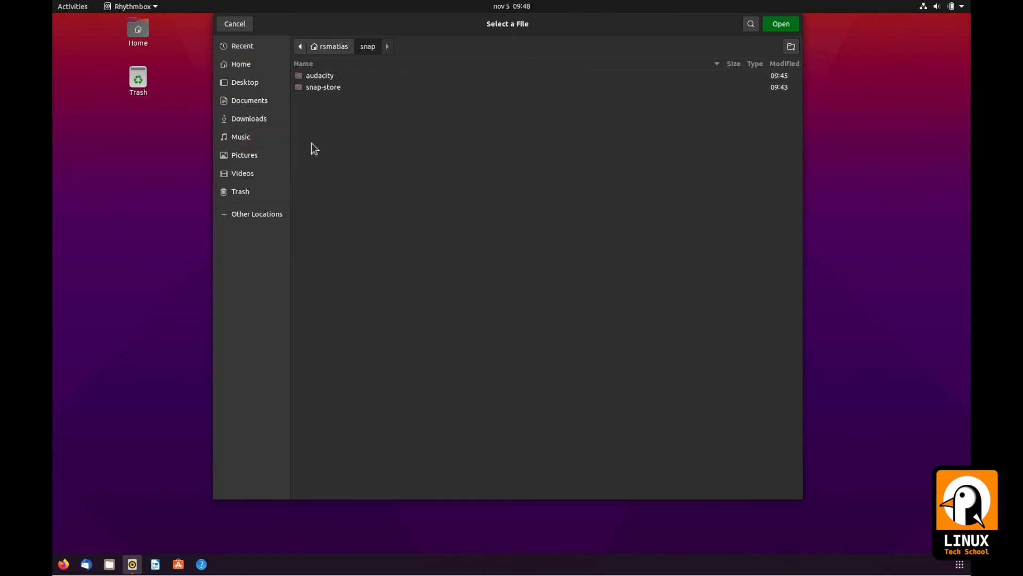
pyautogui.doubleClick(312, 78)
pyautogui.doubleClick(312, 97)
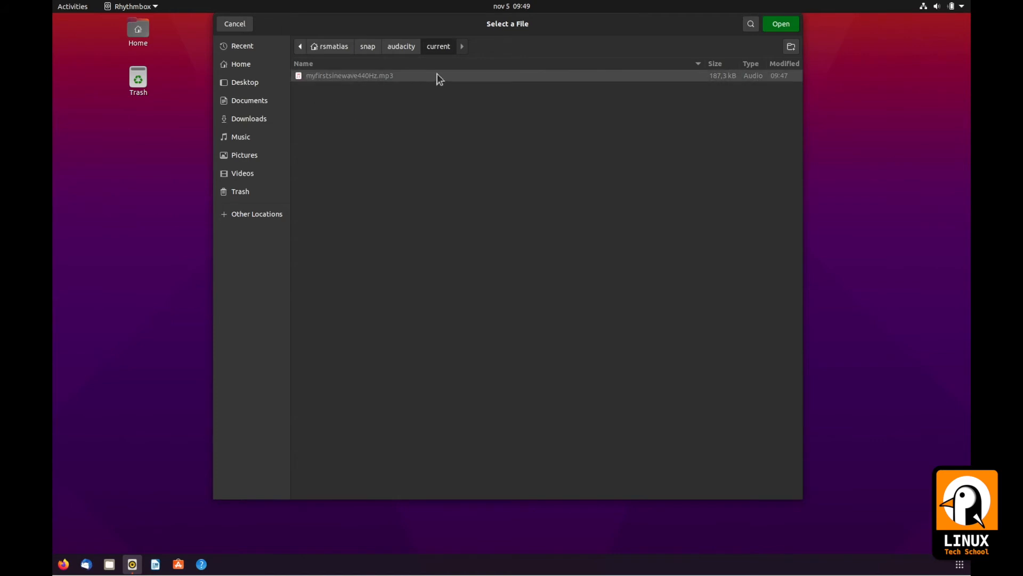
pyautogui.click(771, 27)
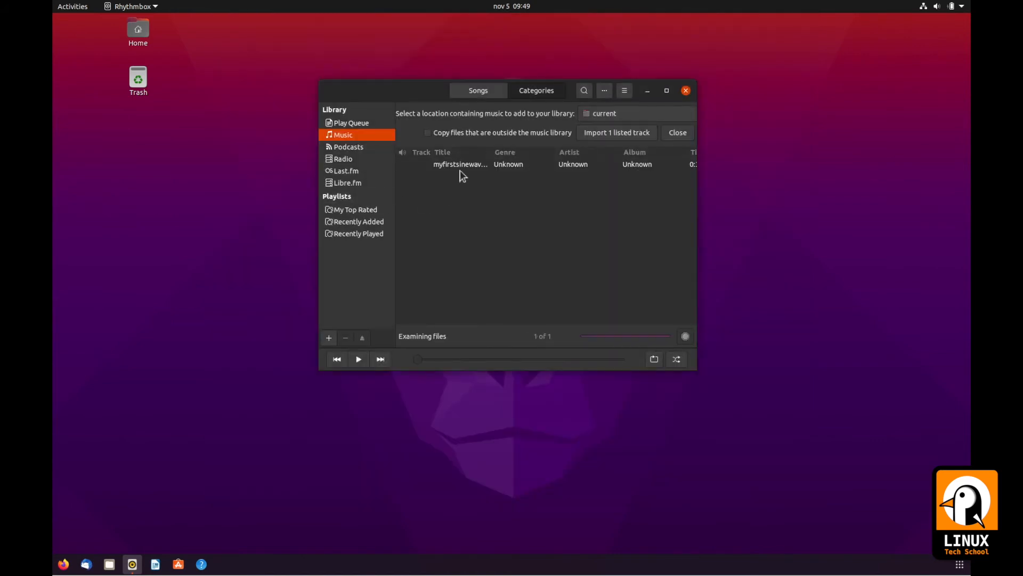
# Step: Select the myfirstsinewave440Hz track, raise the system volume to near maximum, try to play the track and close Rhythmbox
pyautogui.click(459, 166)
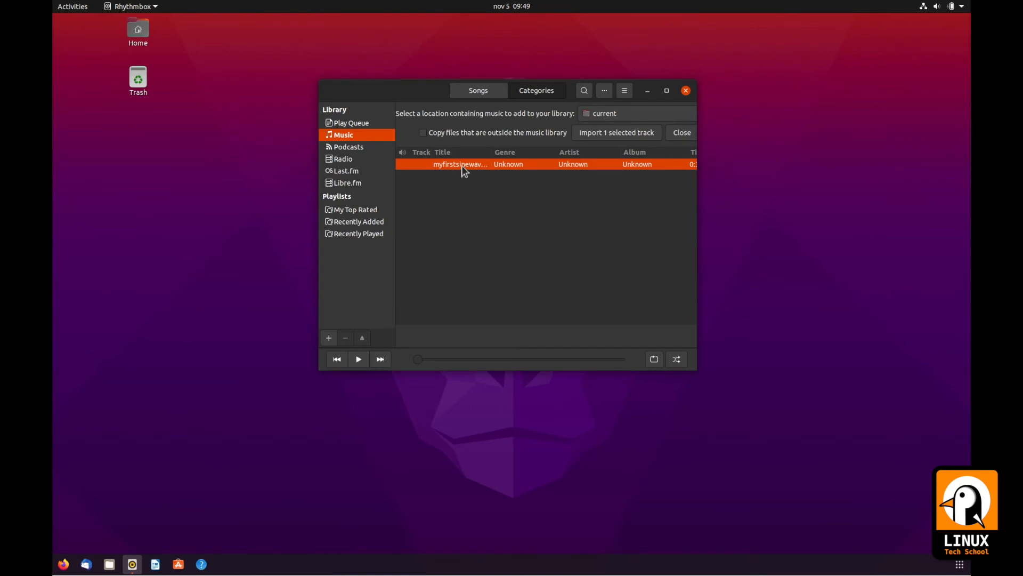
pyautogui.click(939, 9)
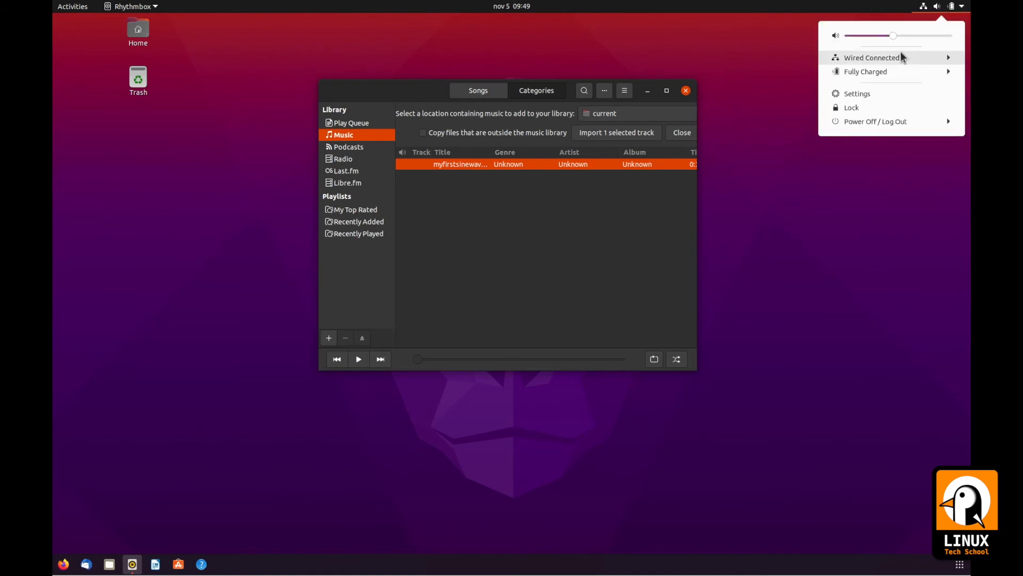
pyautogui.moveTo(894, 36); pyautogui.dragTo(937, 37)
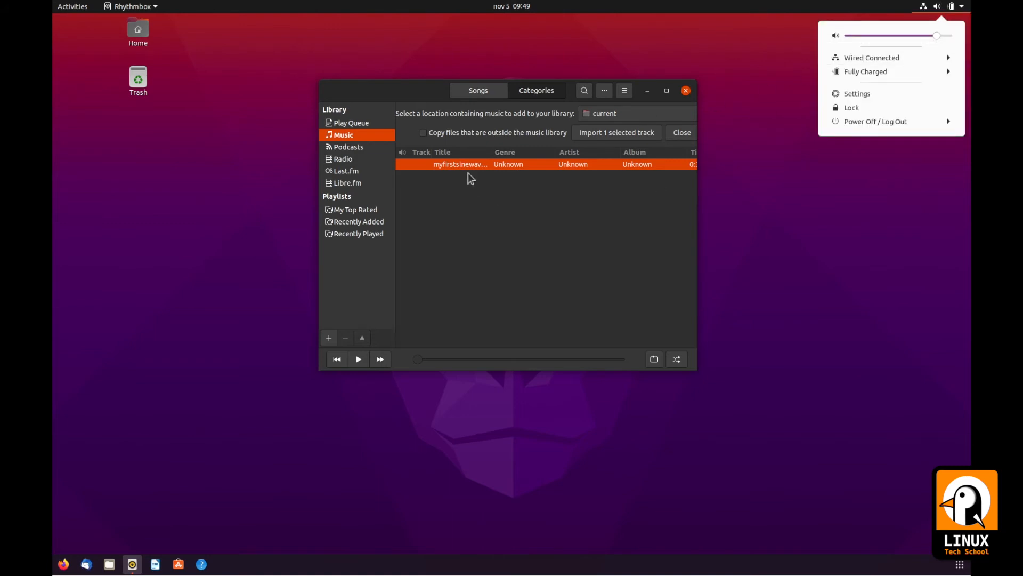
pyautogui.click(359, 361)
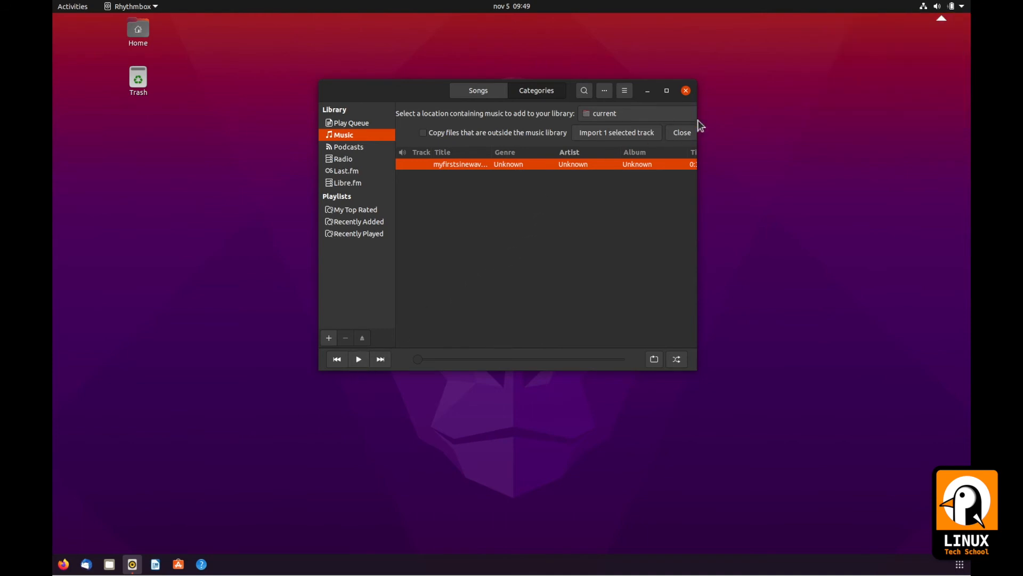
pyautogui.click(686, 91)
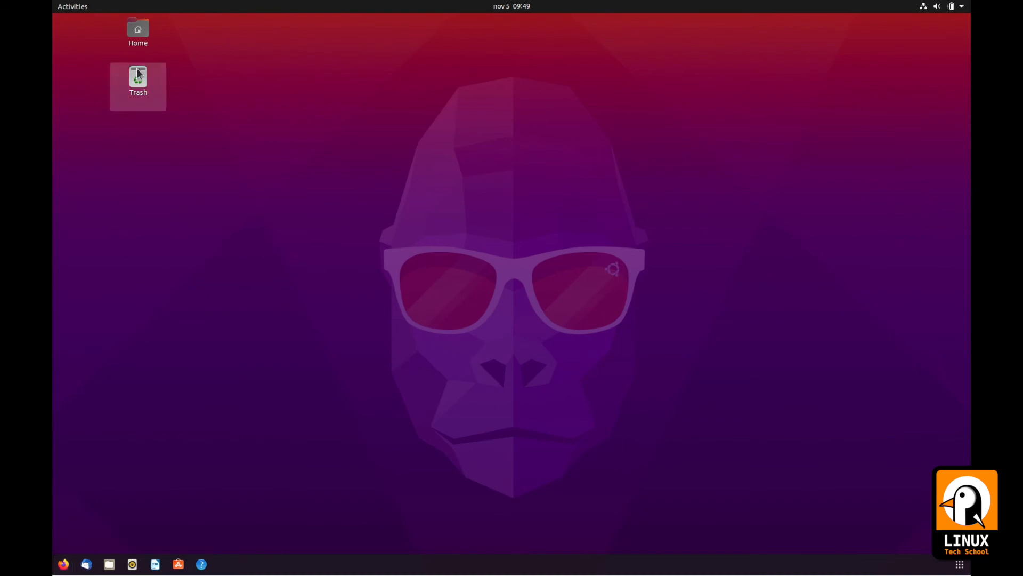
# Step: Search the installed applications for "disk" and launch Disk Usage Analyzer
pyautogui.click(69, 7)
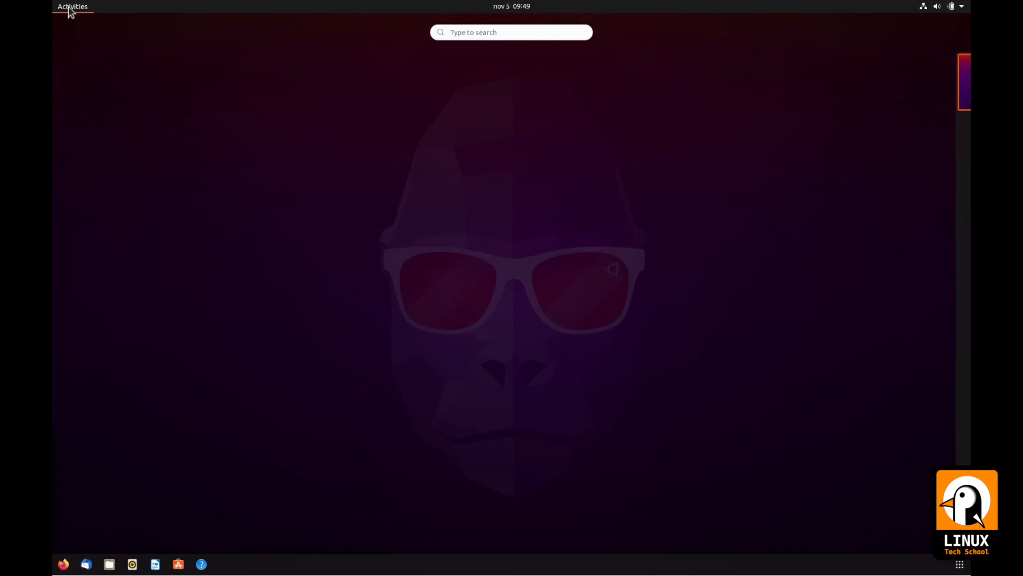
pyautogui.click(70, 9)
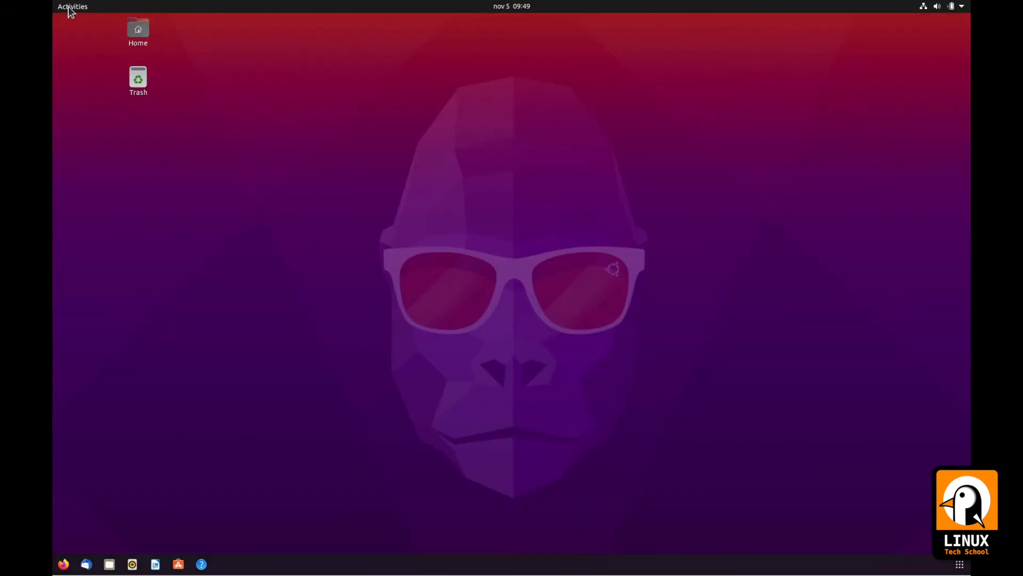
pyautogui.click(959, 564)
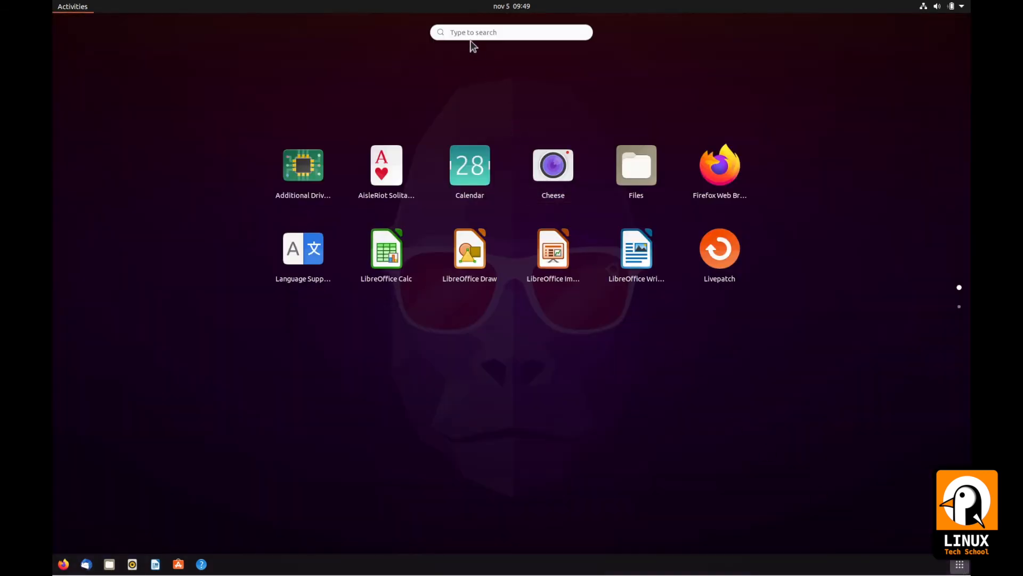
pyautogui.click(468, 37)
pyautogui.write('disk')
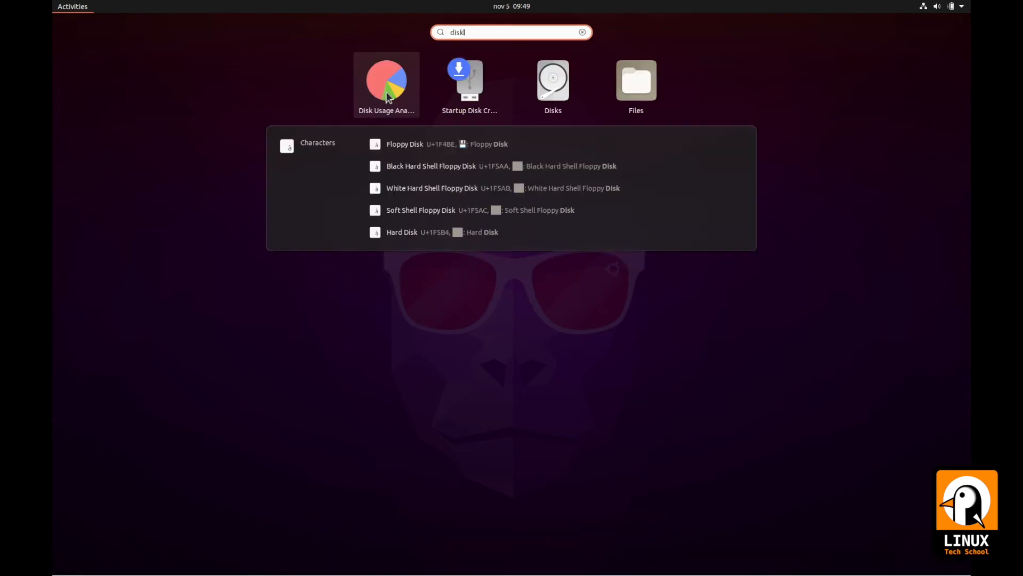
pyautogui.click(387, 87)
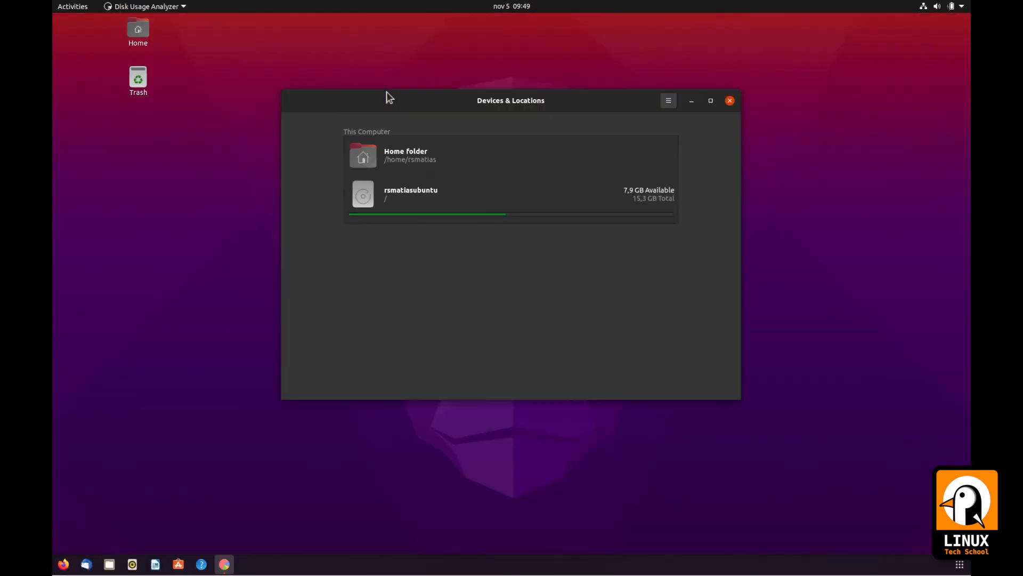
# Step: Scan the root file system (/) and maximize the window to examine folder sizes and the rings chart
pyautogui.click(413, 183)
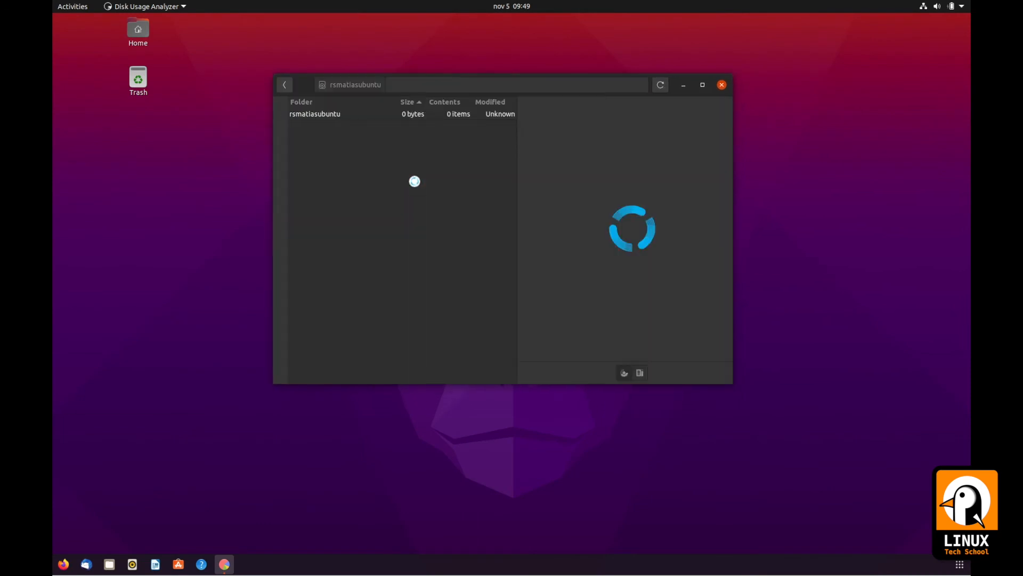
pyautogui.moveTo(735, 380); pyautogui.dragTo(948, 504)
pyautogui.moveTo(408, 93); pyautogui.dragTo(337, 96)
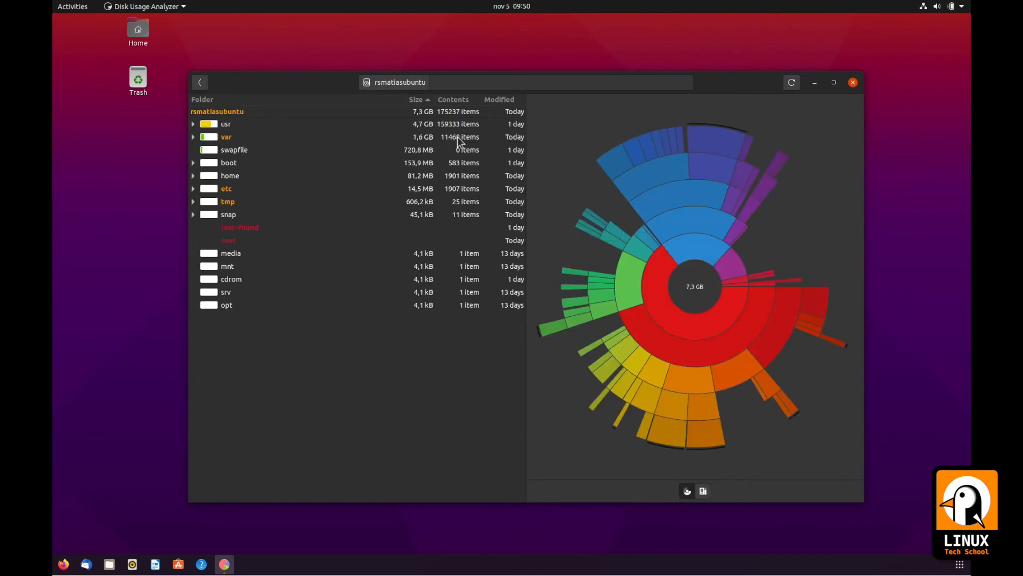
pyautogui.click(834, 83)
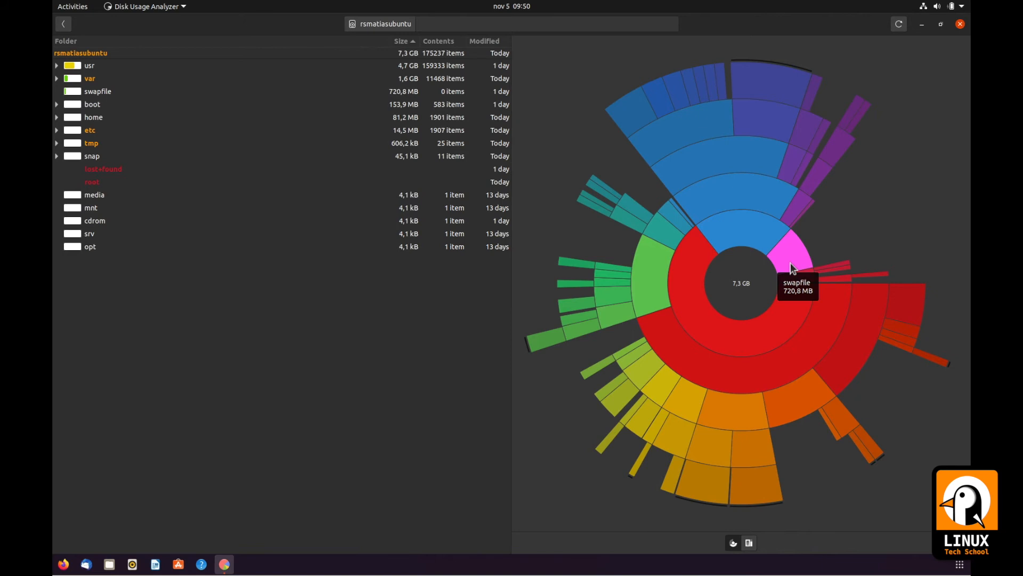
# Step: Drill into the var folder from the rings chart to examine its subfolder sizes, and close Disk Usage Analyzer
pyautogui.click(741, 228)
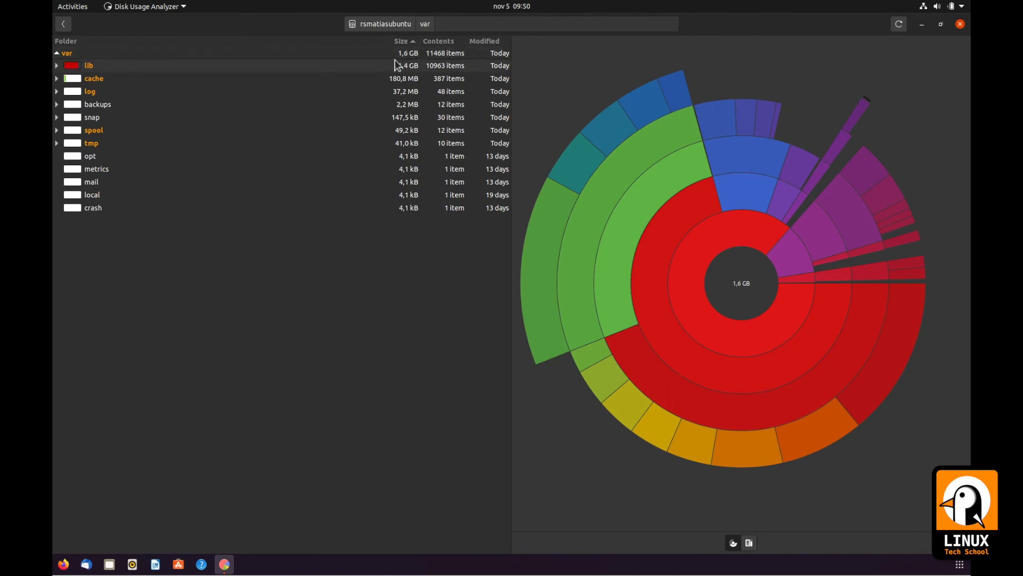
pyautogui.click(960, 24)
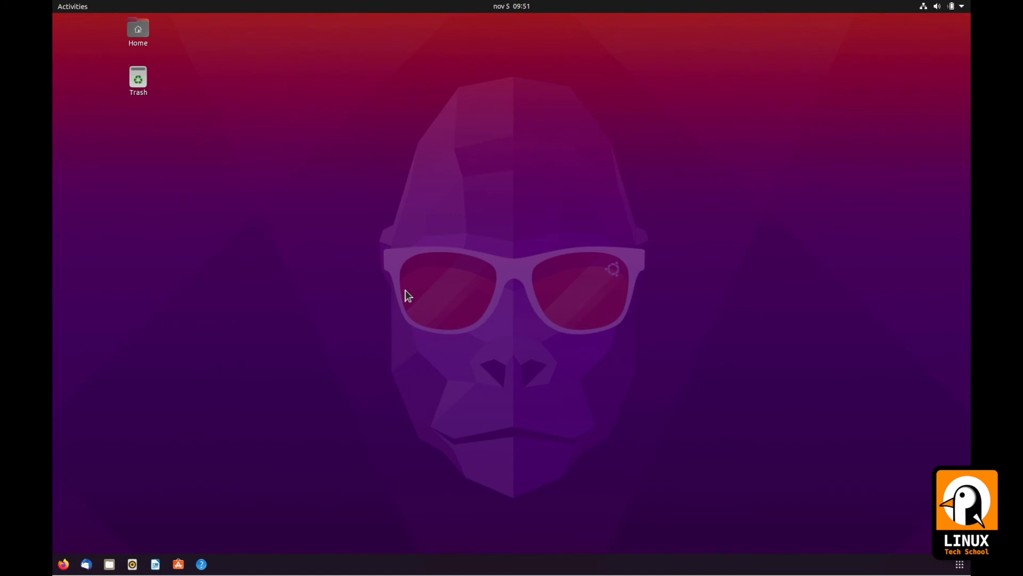
# Step: Open a terminal window, enlarge it to fill most of the desktop and increase its text size
pyautogui.hotkey('ctrl', 'alt', 't')
pyautogui.moveTo(510, 268); pyautogui.dragTo(805, 472)
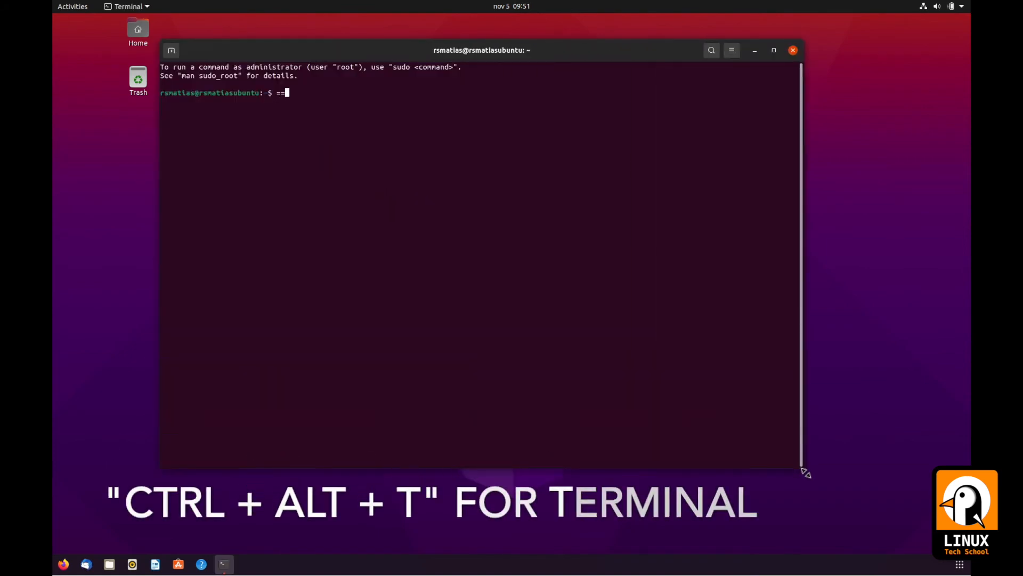
pyautogui.hotkey('ctrl', '+')
pyautogui.hotkey('ctrl', '+')
pyautogui.hotkey('ctrl', '+')
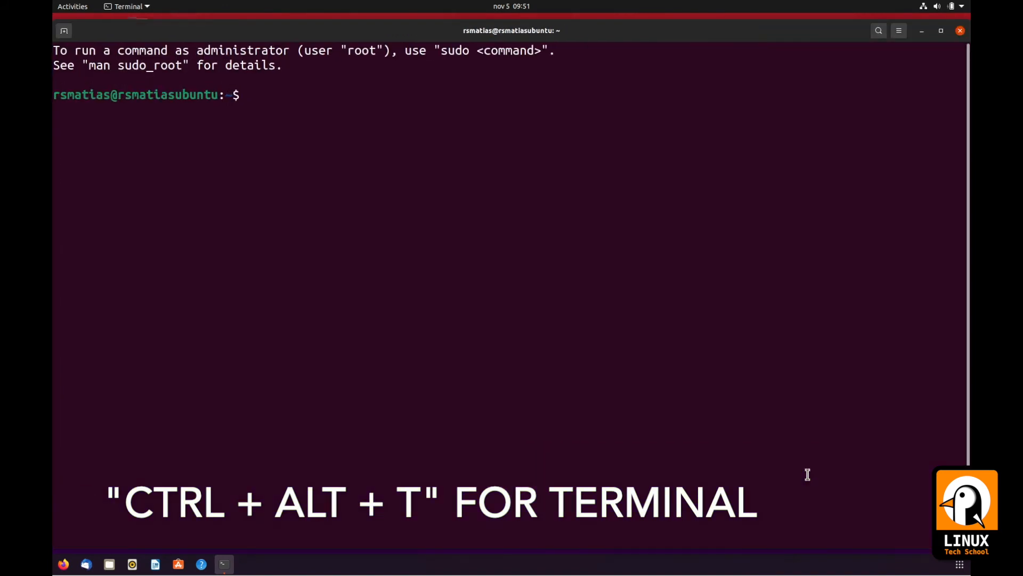
# Step: Run df to list file system usage and highlight the row for the root partition /dev/sda3
pyautogui.write('df')
pyautogui.press('Return')
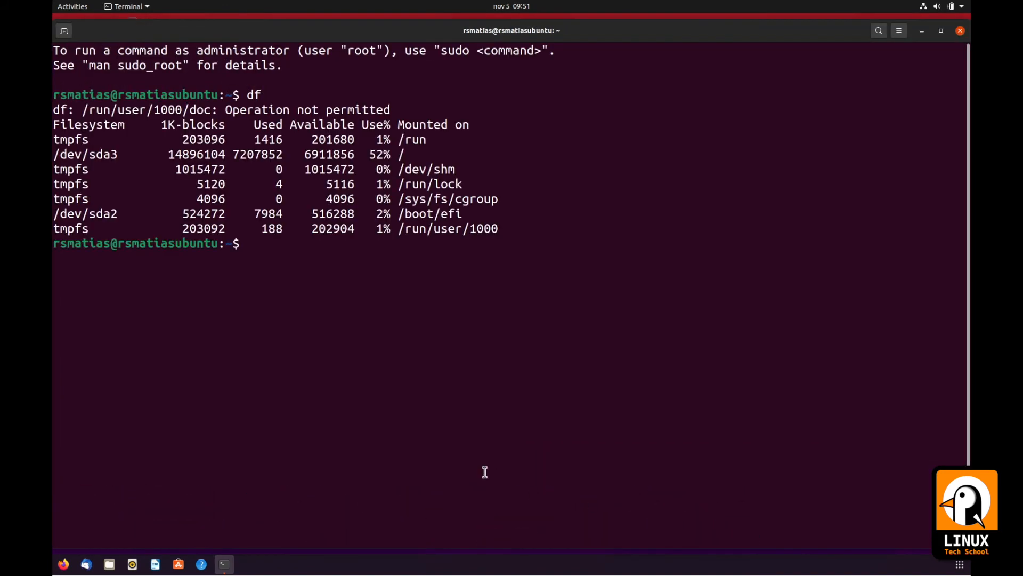
pyautogui.moveTo(409, 153); pyautogui.dragTo(57, 158)
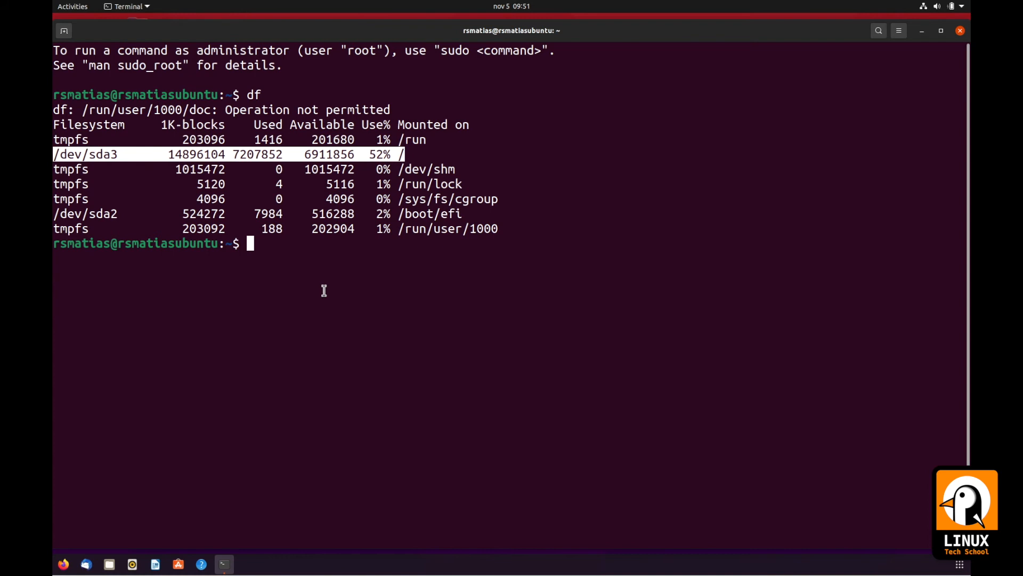
# Step: Run free to inspect memory usage, highlighting the total, used and free memory figures and the available memory
pyautogui.write('free')
pyautogui.press('Return')
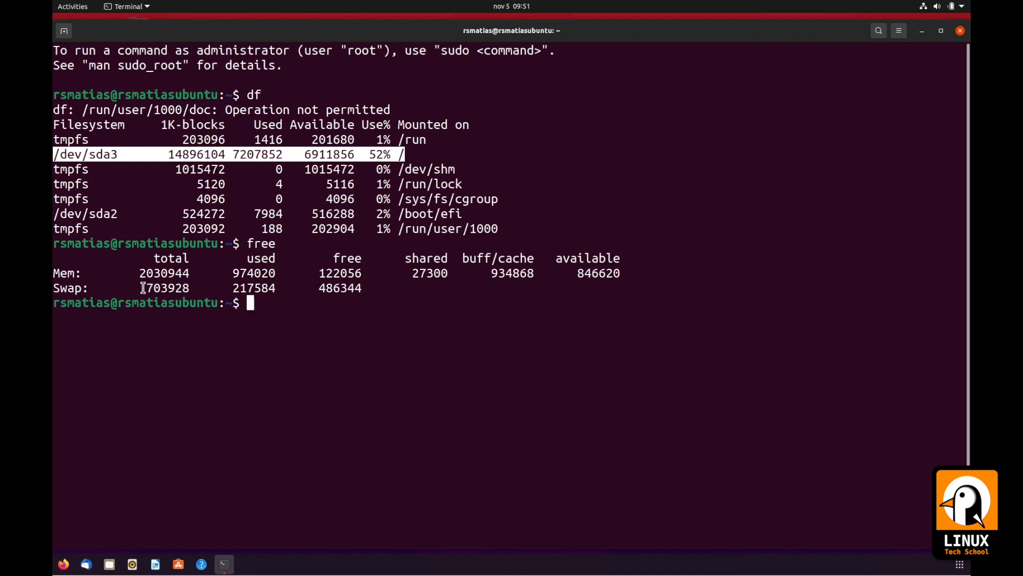
pyautogui.moveTo(140, 273); pyautogui.dragTo(361, 270)
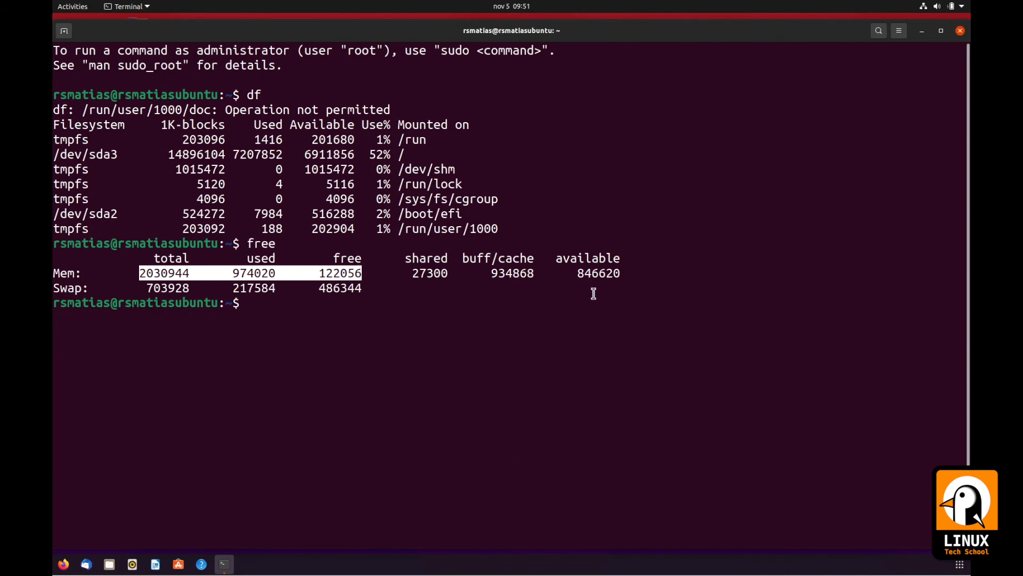
pyautogui.moveTo(573, 269); pyautogui.dragTo(625, 271)
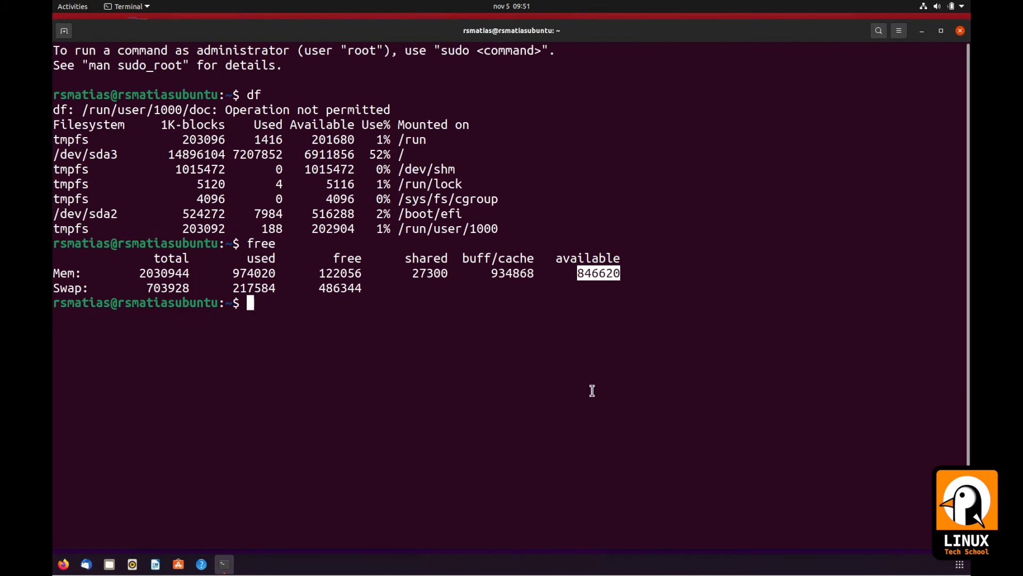
pyautogui.click(551, 309)
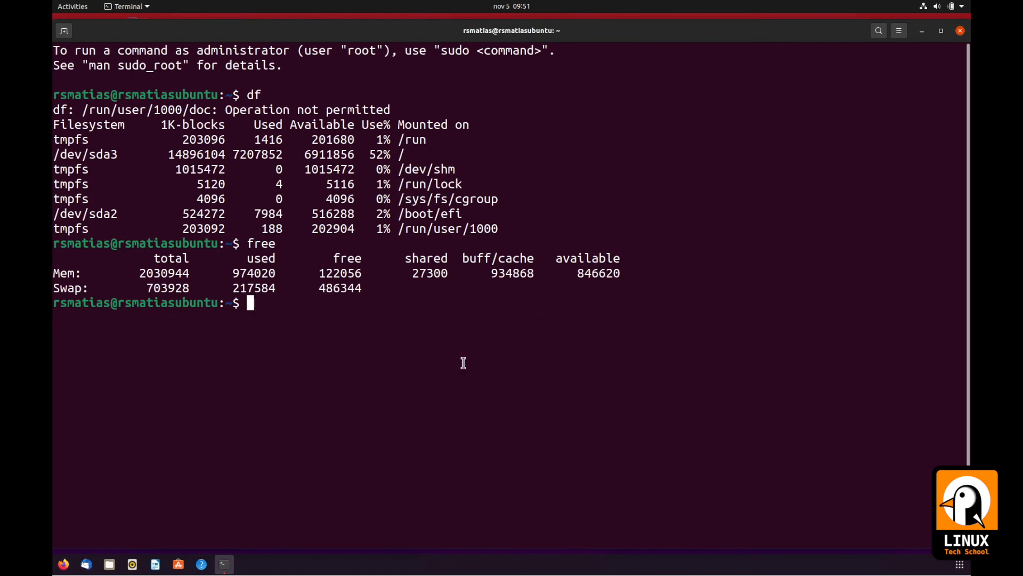
# Step: Search the applications for "task", launch System Monitor, maximize it and show the Resources graphs
pyautogui.click(955, 567)
pyautogui.write('task')
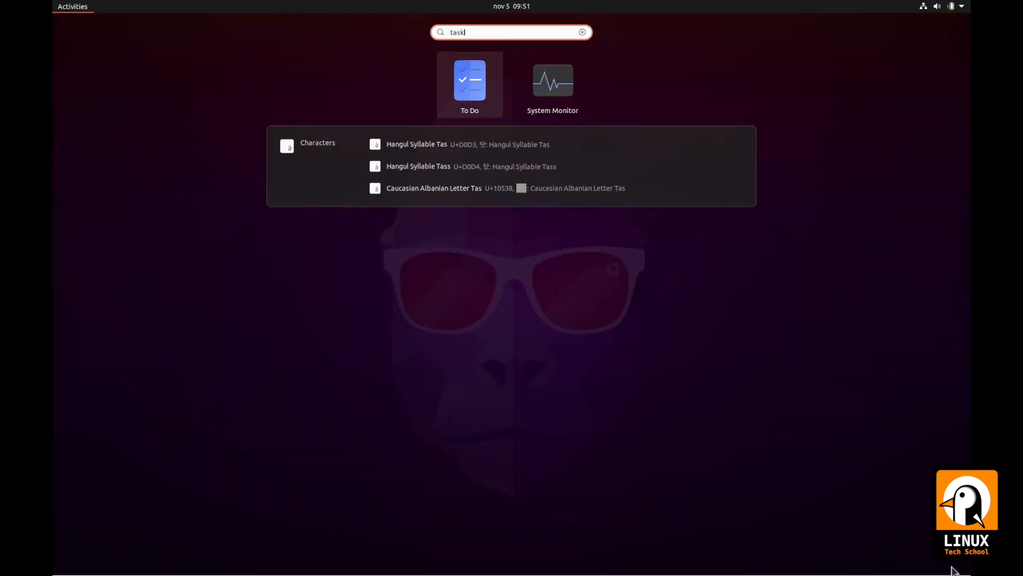
pyautogui.click(564, 90)
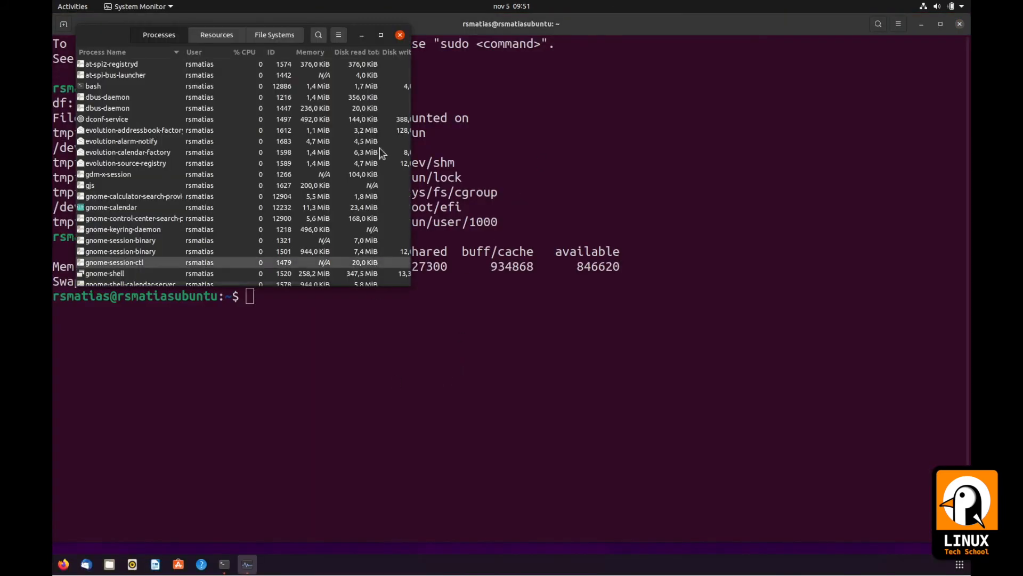
pyautogui.click(380, 34)
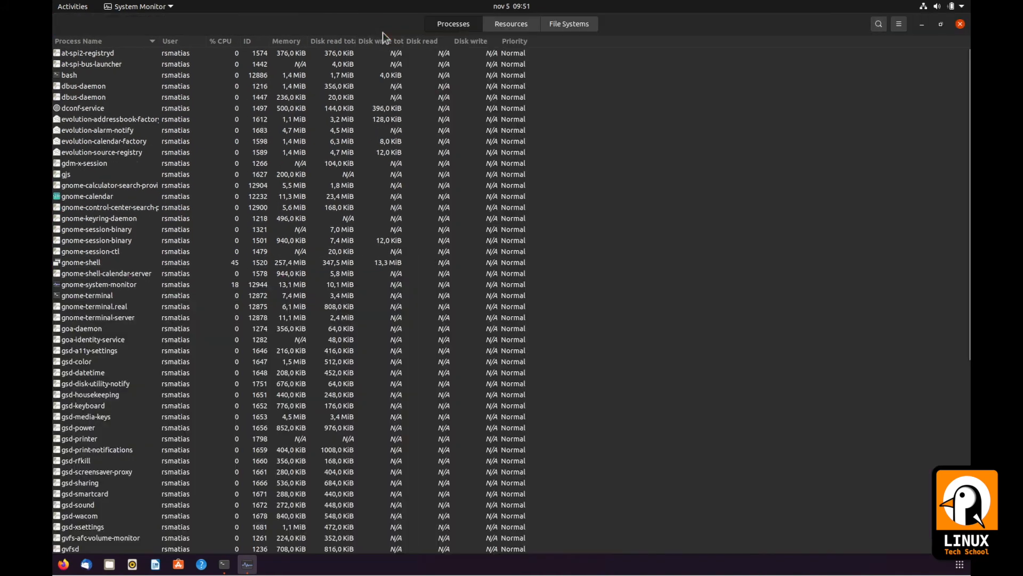
pyautogui.click(518, 26)
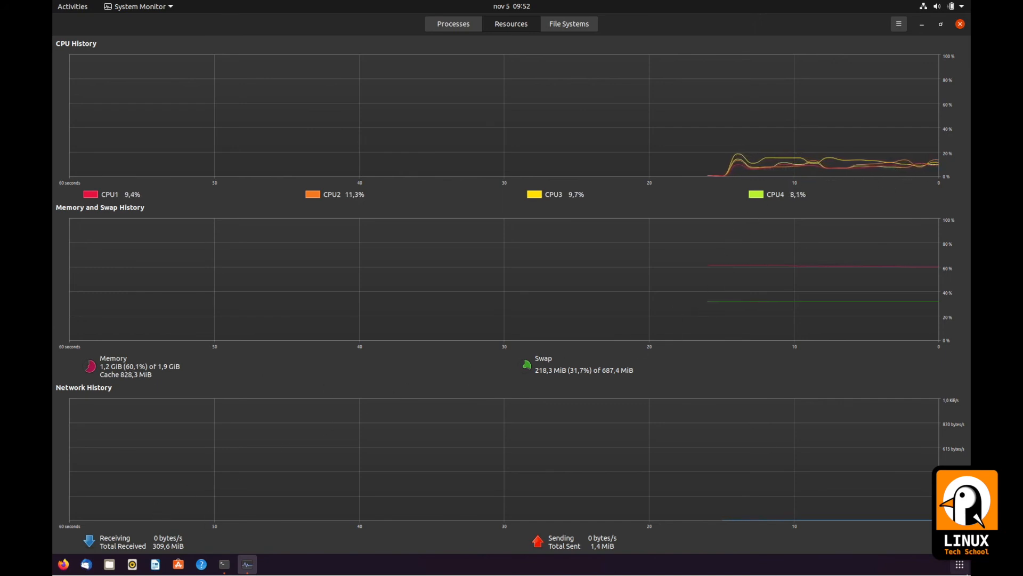
# Step: Launch LibreOffice Calc, move its window aside to examine the CPU and memory graphs behind it, and close Calc
pyautogui.click(960, 568)
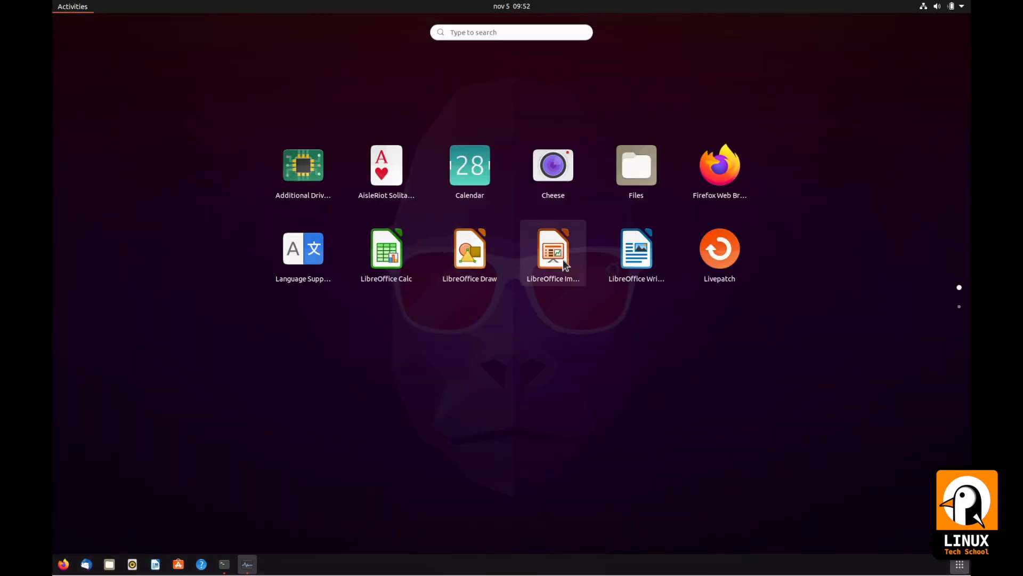
pyautogui.click(418, 274)
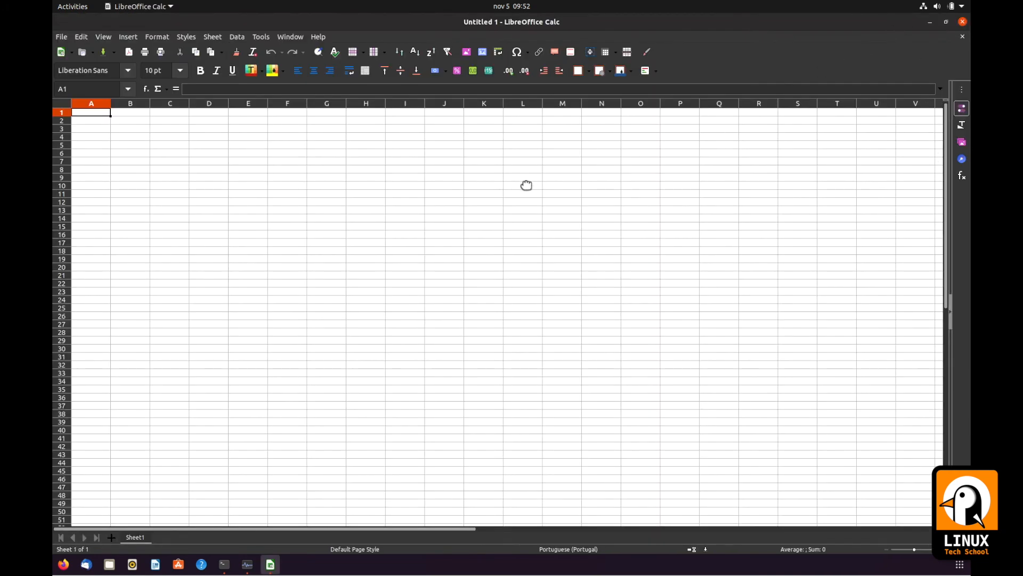
pyautogui.moveTo(527, 185); pyautogui.dragTo(517, 181)
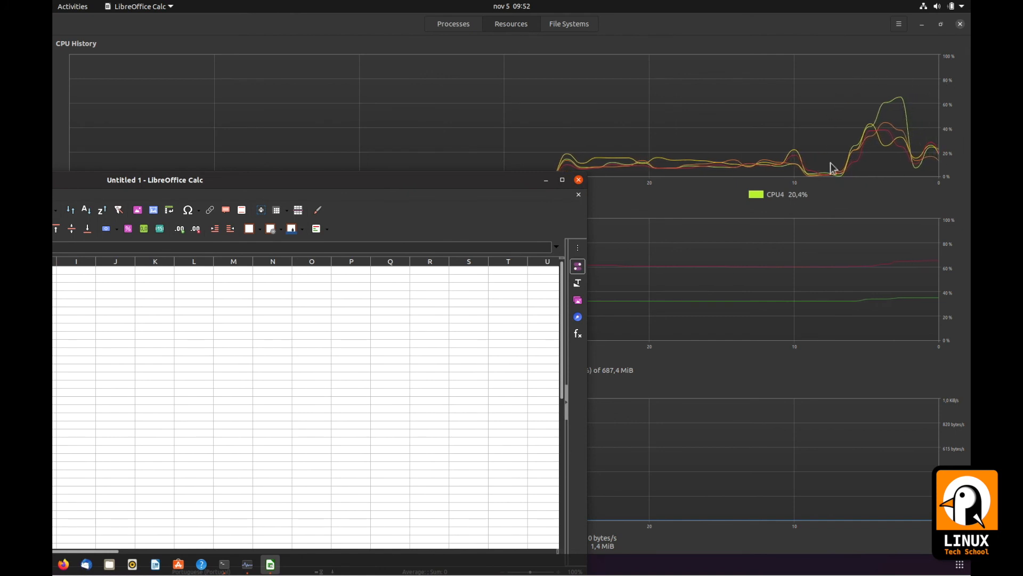
pyautogui.moveTo(459, 185); pyautogui.dragTo(637, 109)
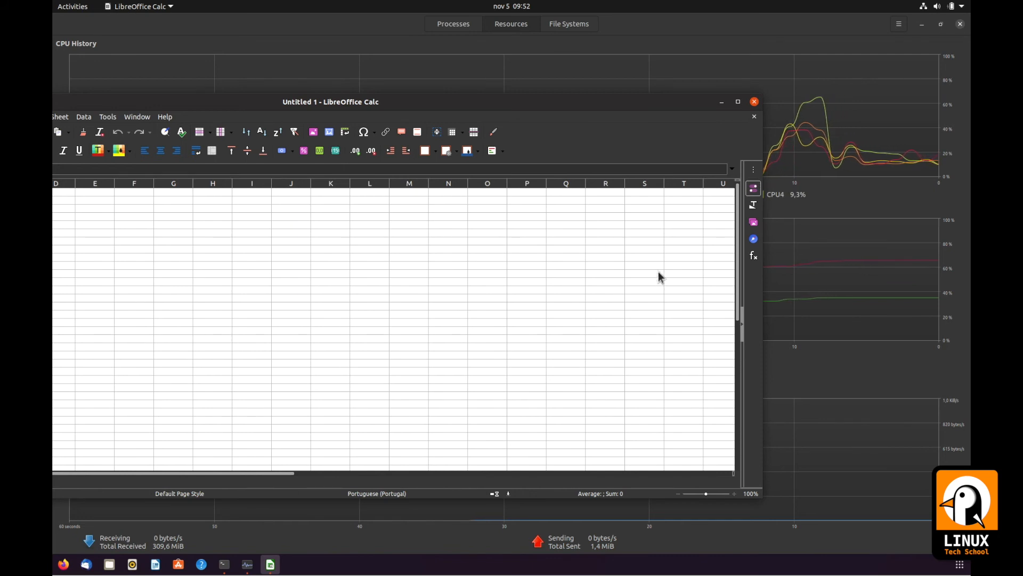
pyautogui.click(754, 102)
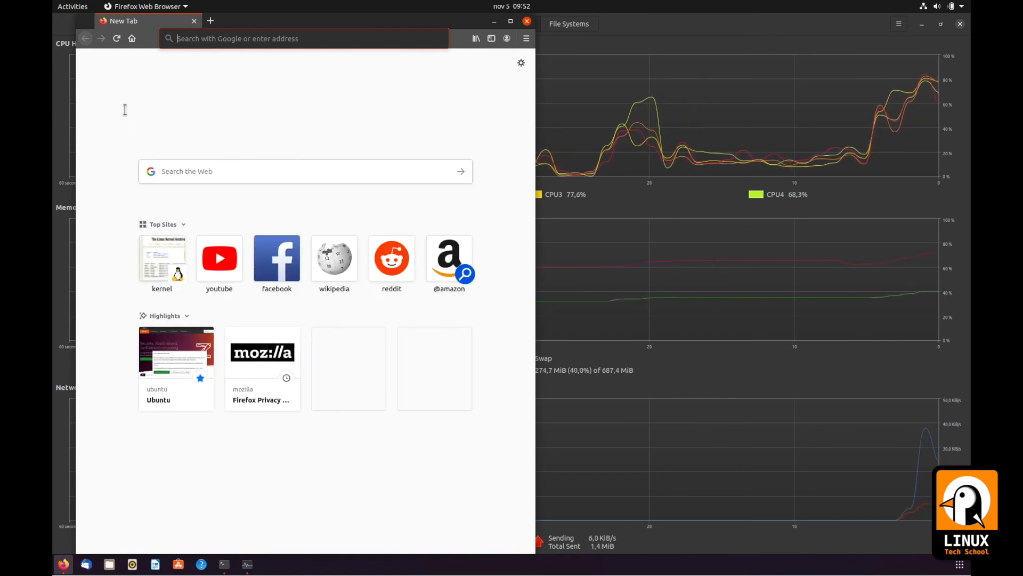
pyautogui.write('w')
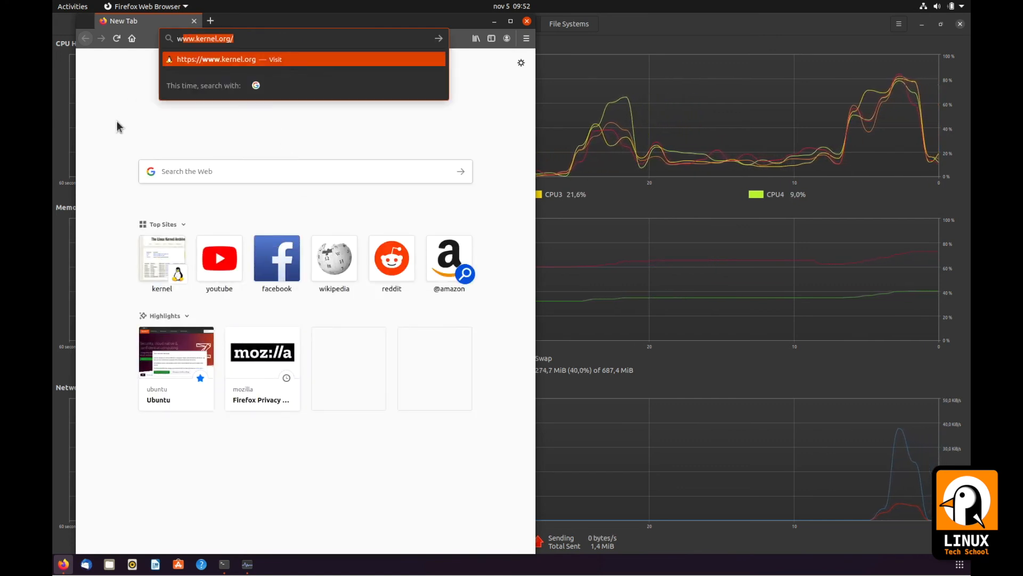
pyautogui.write('ww.')
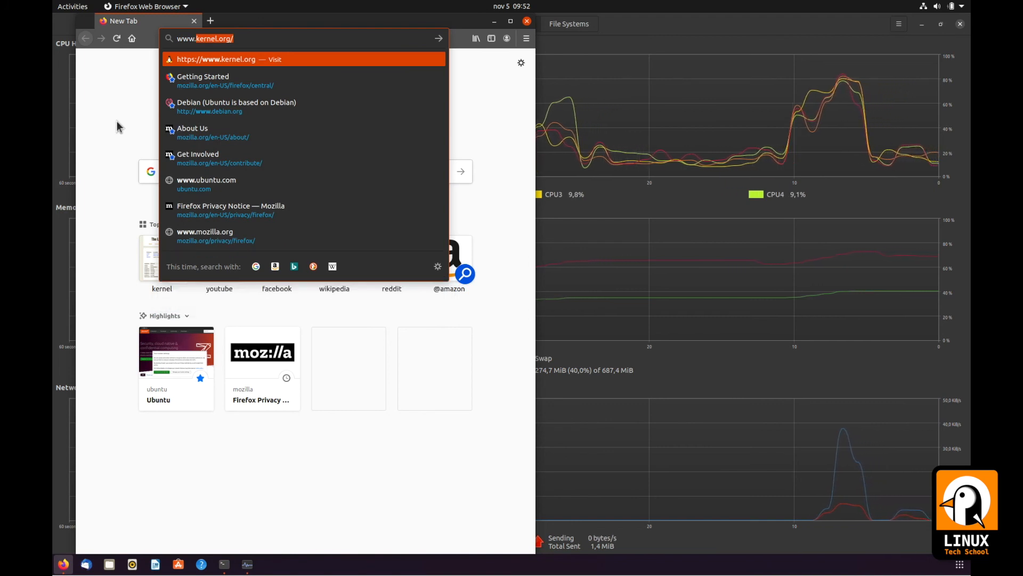
pyautogui.write('cnn.com')
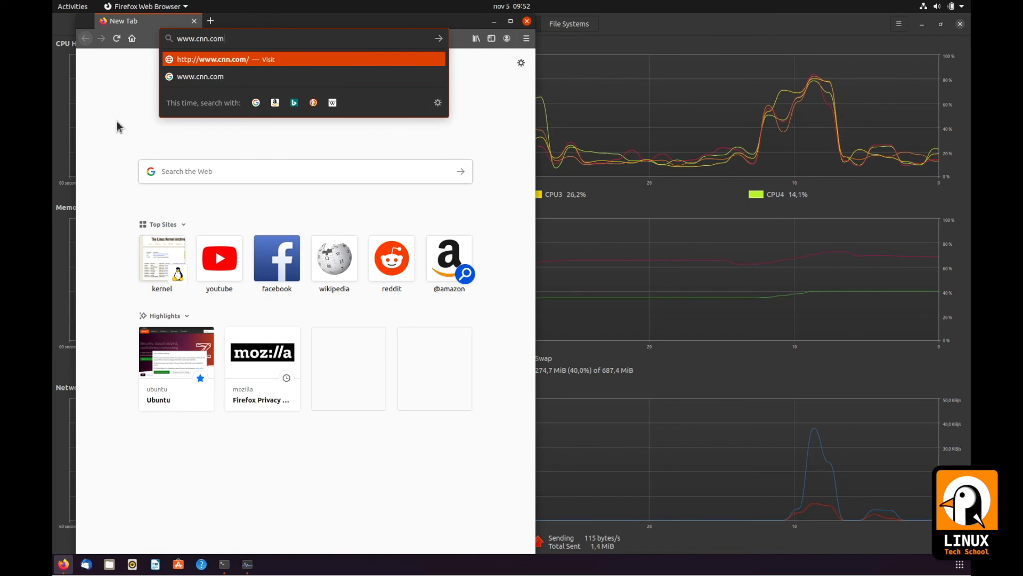
pyautogui.press('Return')
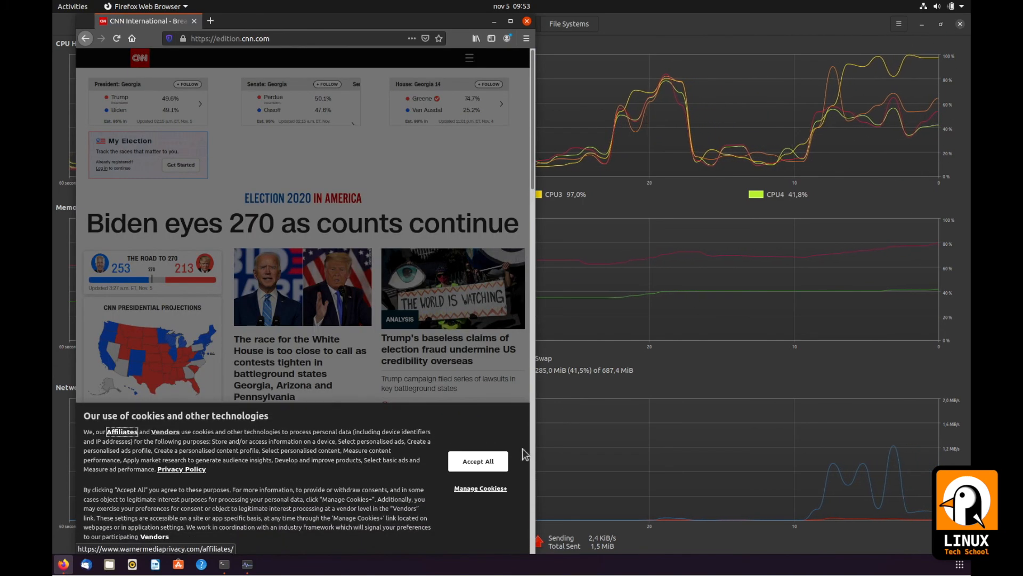
pyautogui.click(477, 465)
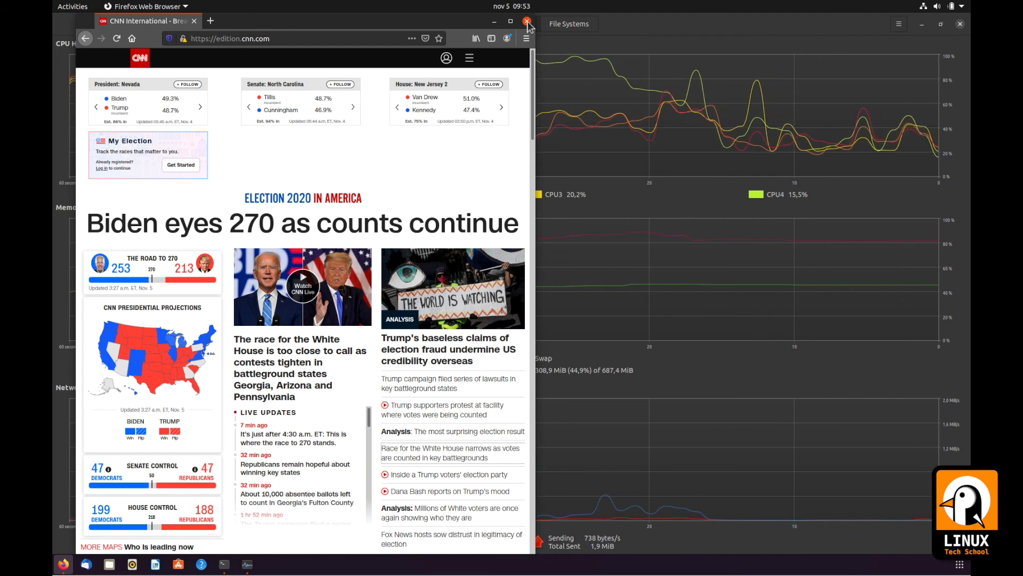
pyautogui.rightClick(63, 565)
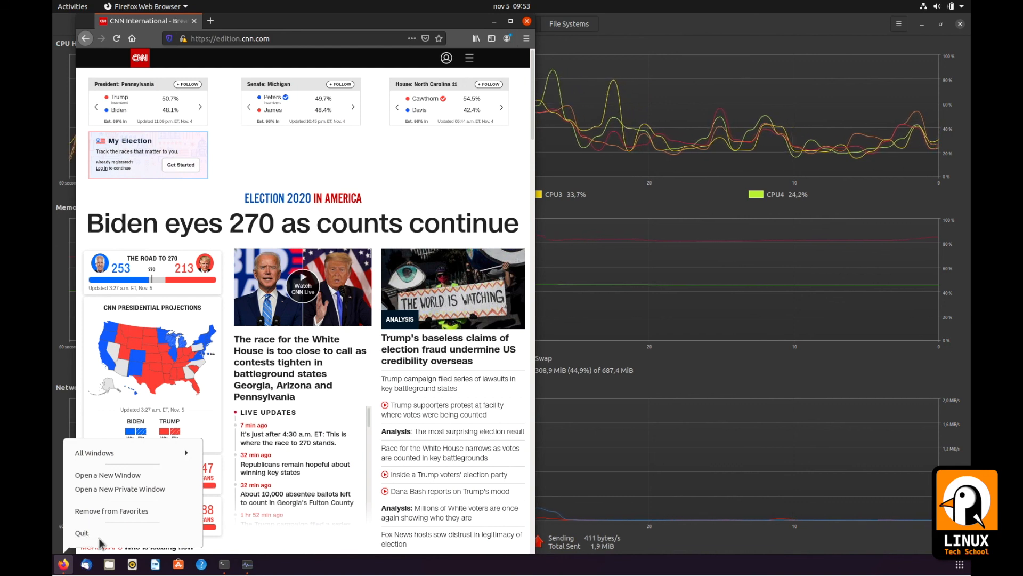
pyautogui.click(501, 566)
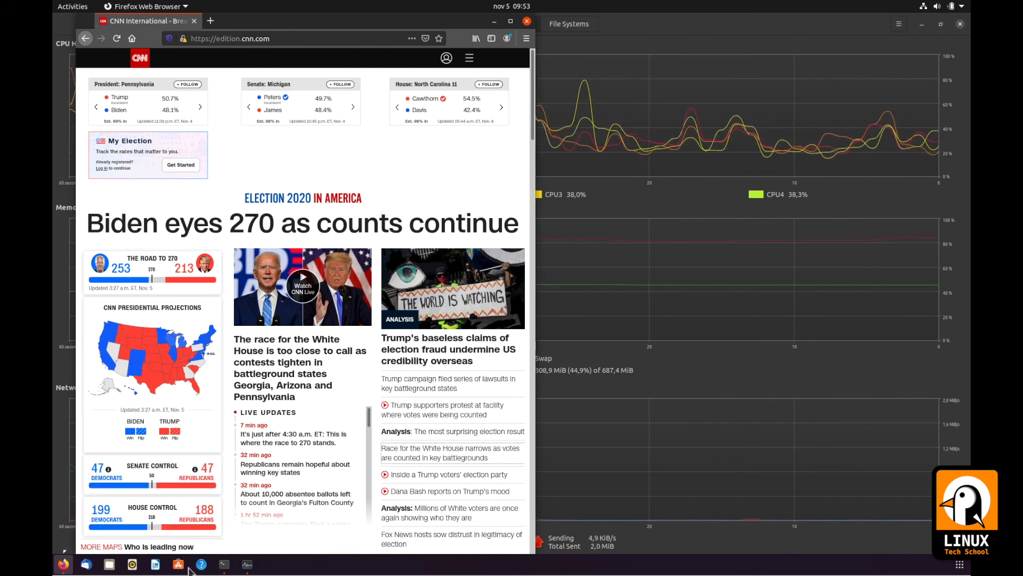